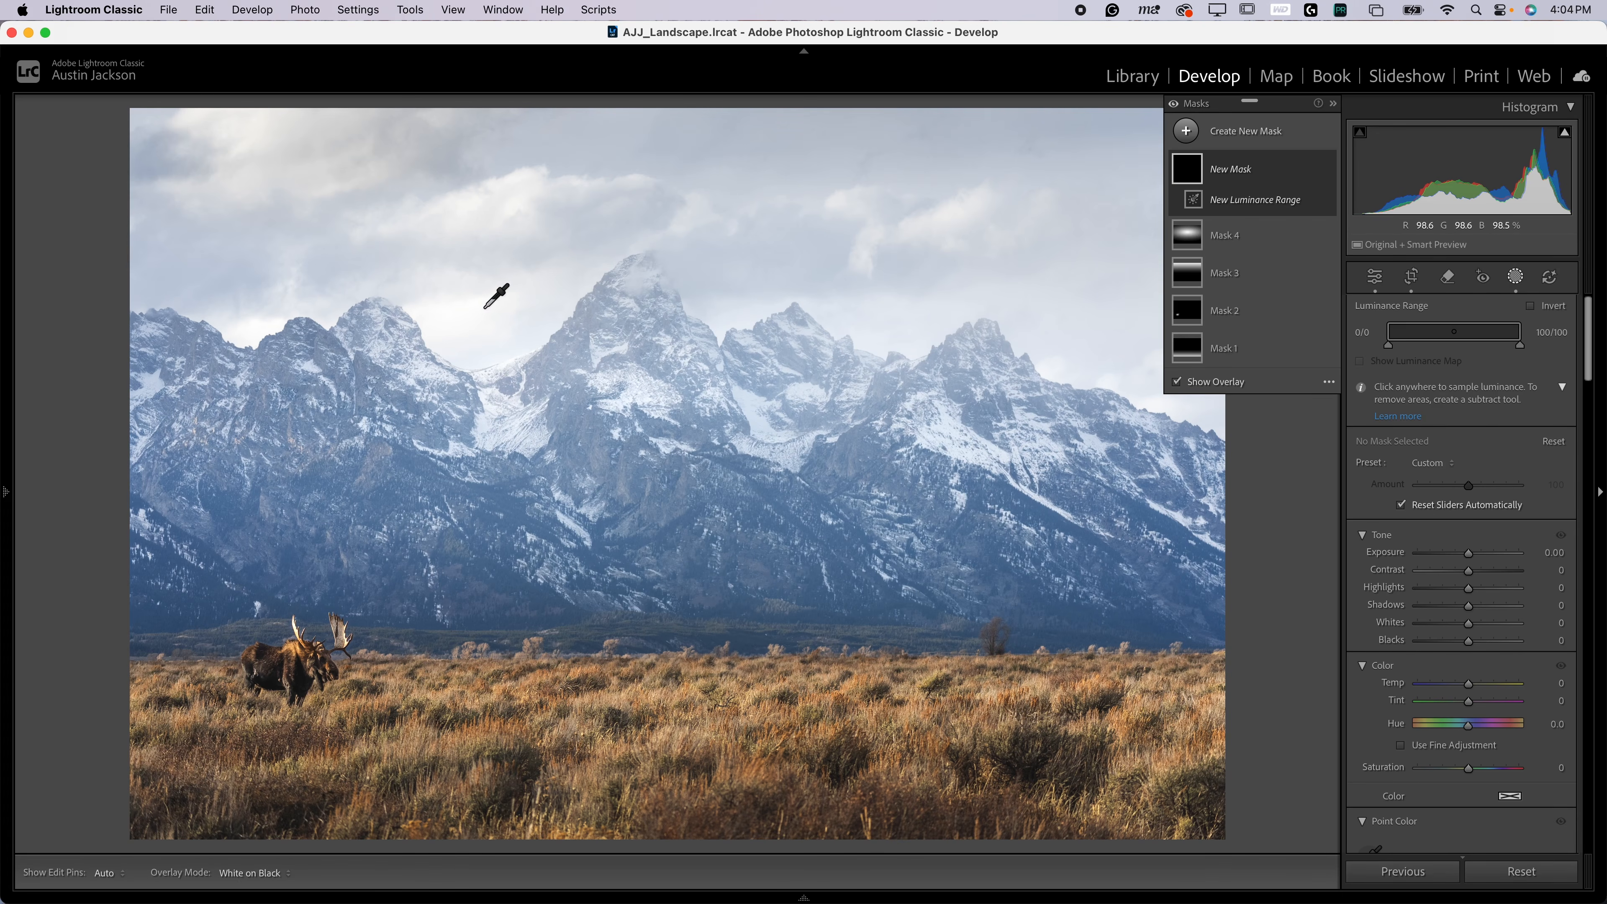
Sample the bright sky for the luminance range mask, narrow its lower limits to 73/99, and try a mask exposure of −0.81
{"action": "left_click", "coordinate": [484, 306]}
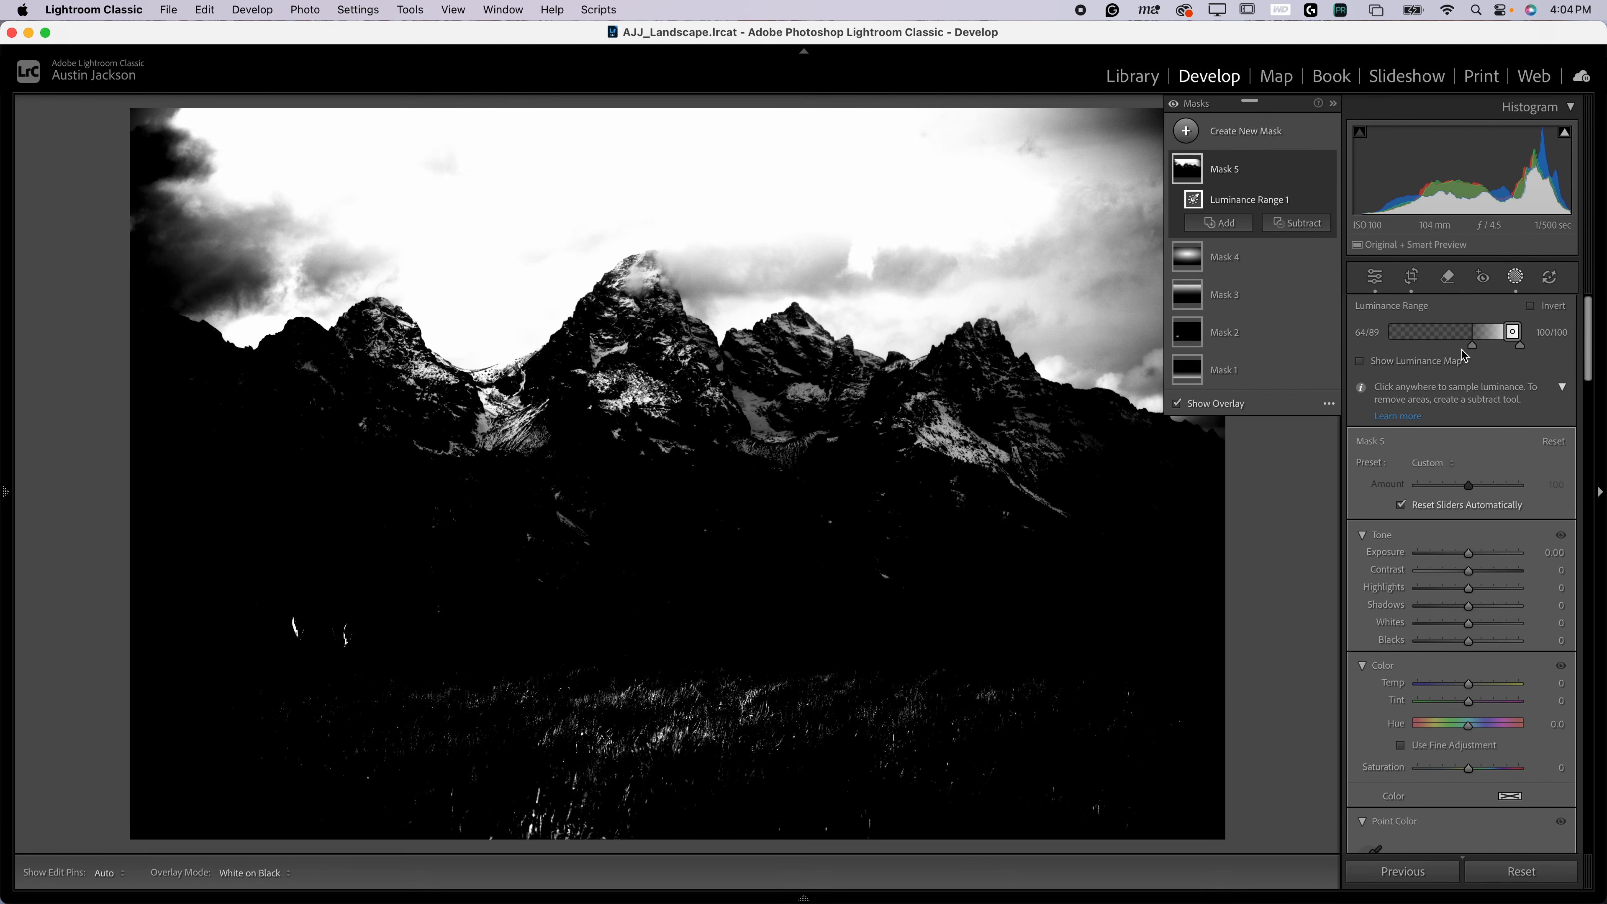
{"action": "mouse_move", "coordinate": [1504, 338]}
{"action": "left_mouse_down"}
{"action": "mouse_move", "coordinate": [1528, 339]}
{"action": "mouse_move", "coordinate": [1487, 349]}
{"action": "left_mouse_up"}
{"action": "left_click_drag", "start_coordinate": [1469, 553], "coordinate": [1459, 556]}
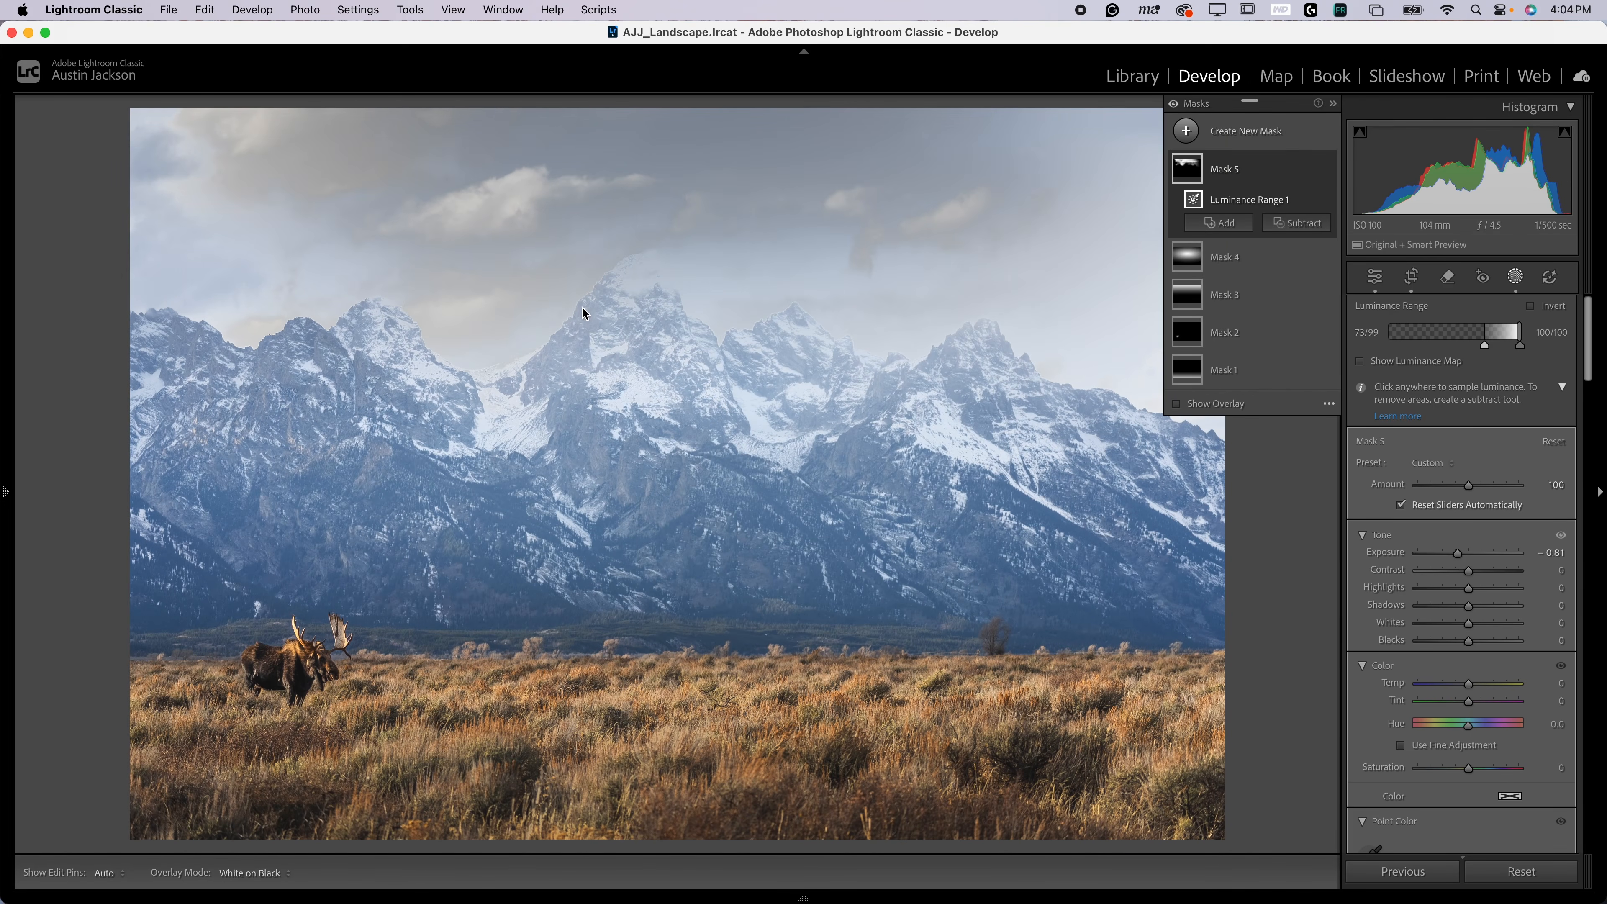
{"action": "key", "text": "super+z"}
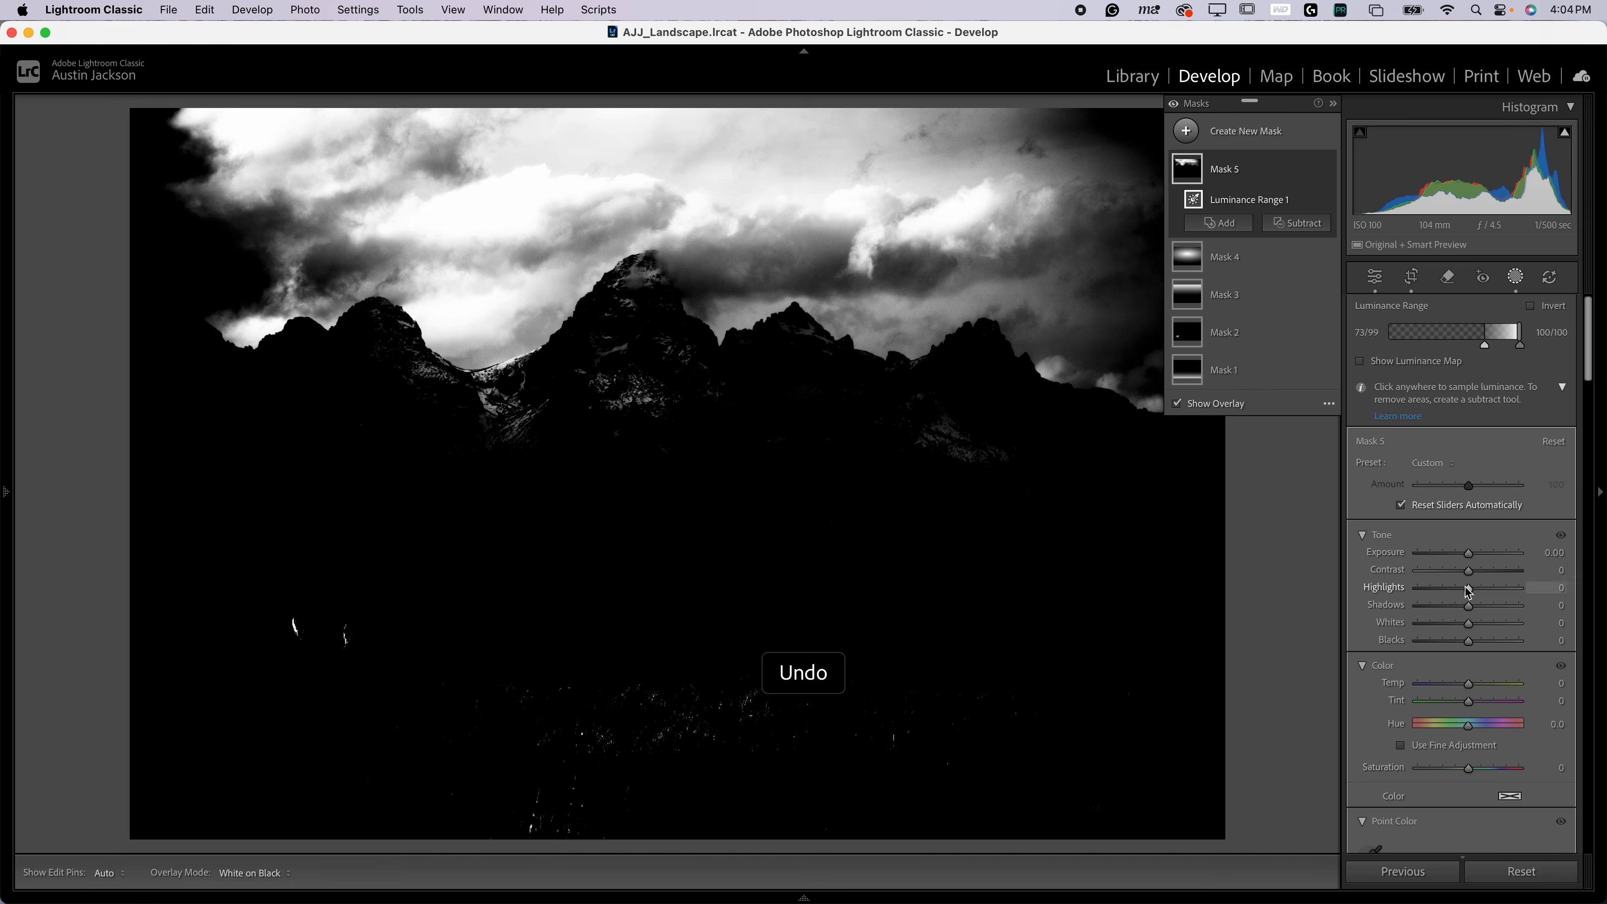
Try Highlights −100 and Whites −61 on the luminance range mask and inspect the sky along the mountain ridges
{"action": "left_click_drag", "start_coordinate": [1469, 588], "coordinate": [1437, 626]}
{"action": "key", "text": "super+equal"}
{"action": "key", "text": "super+equal"}
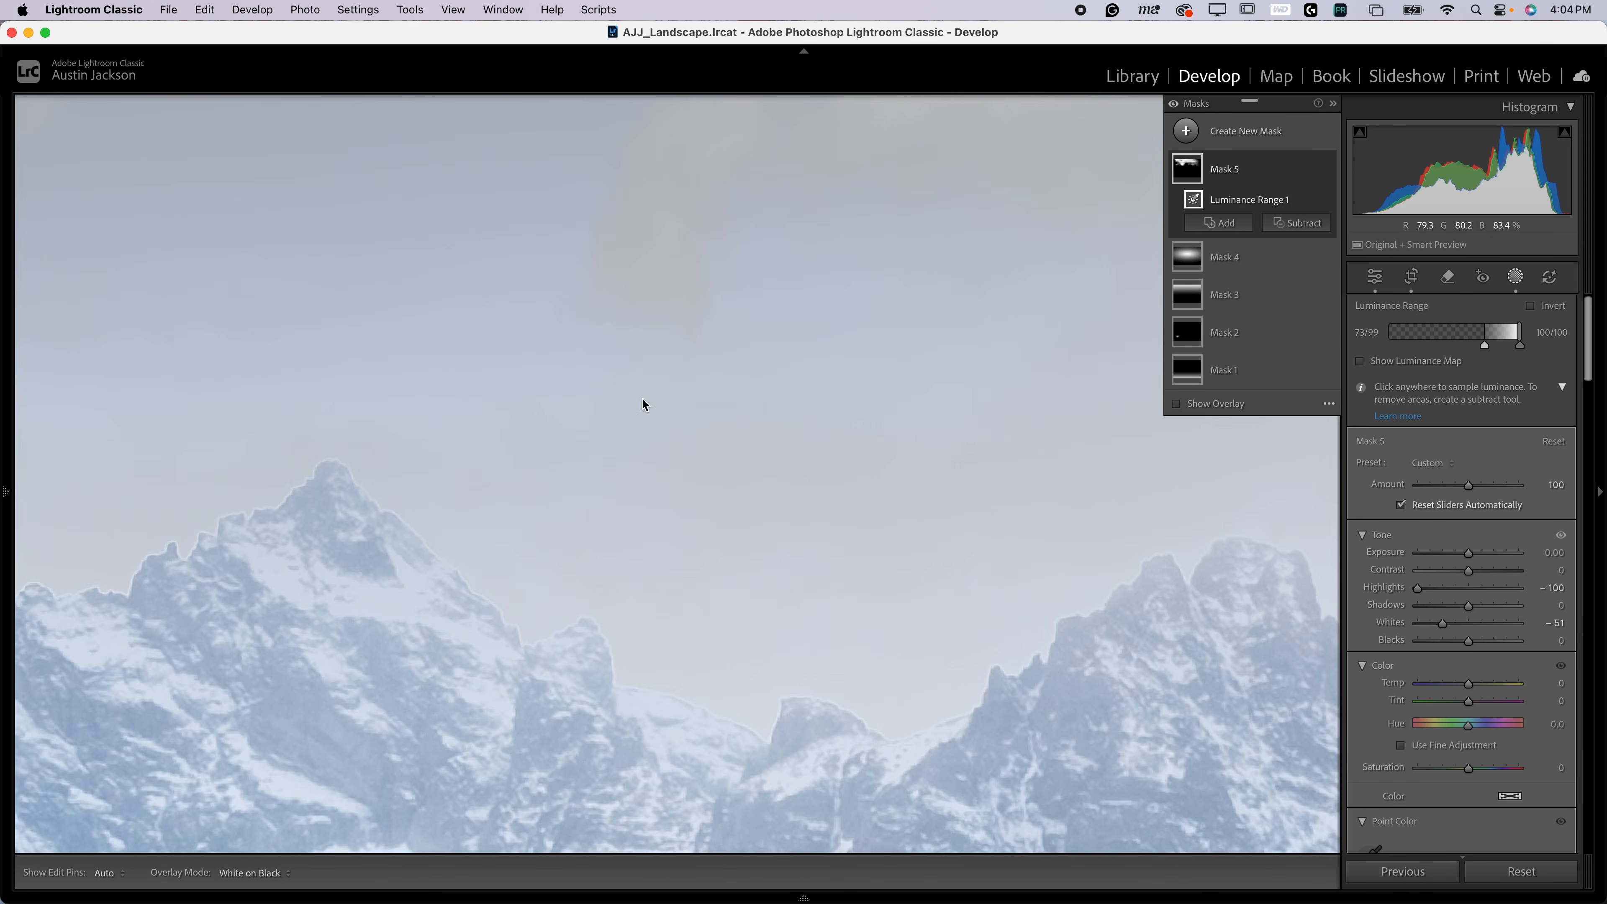
{"action": "left_click_drag", "start_coordinate": [644, 405], "coordinate": [1267, 453]}
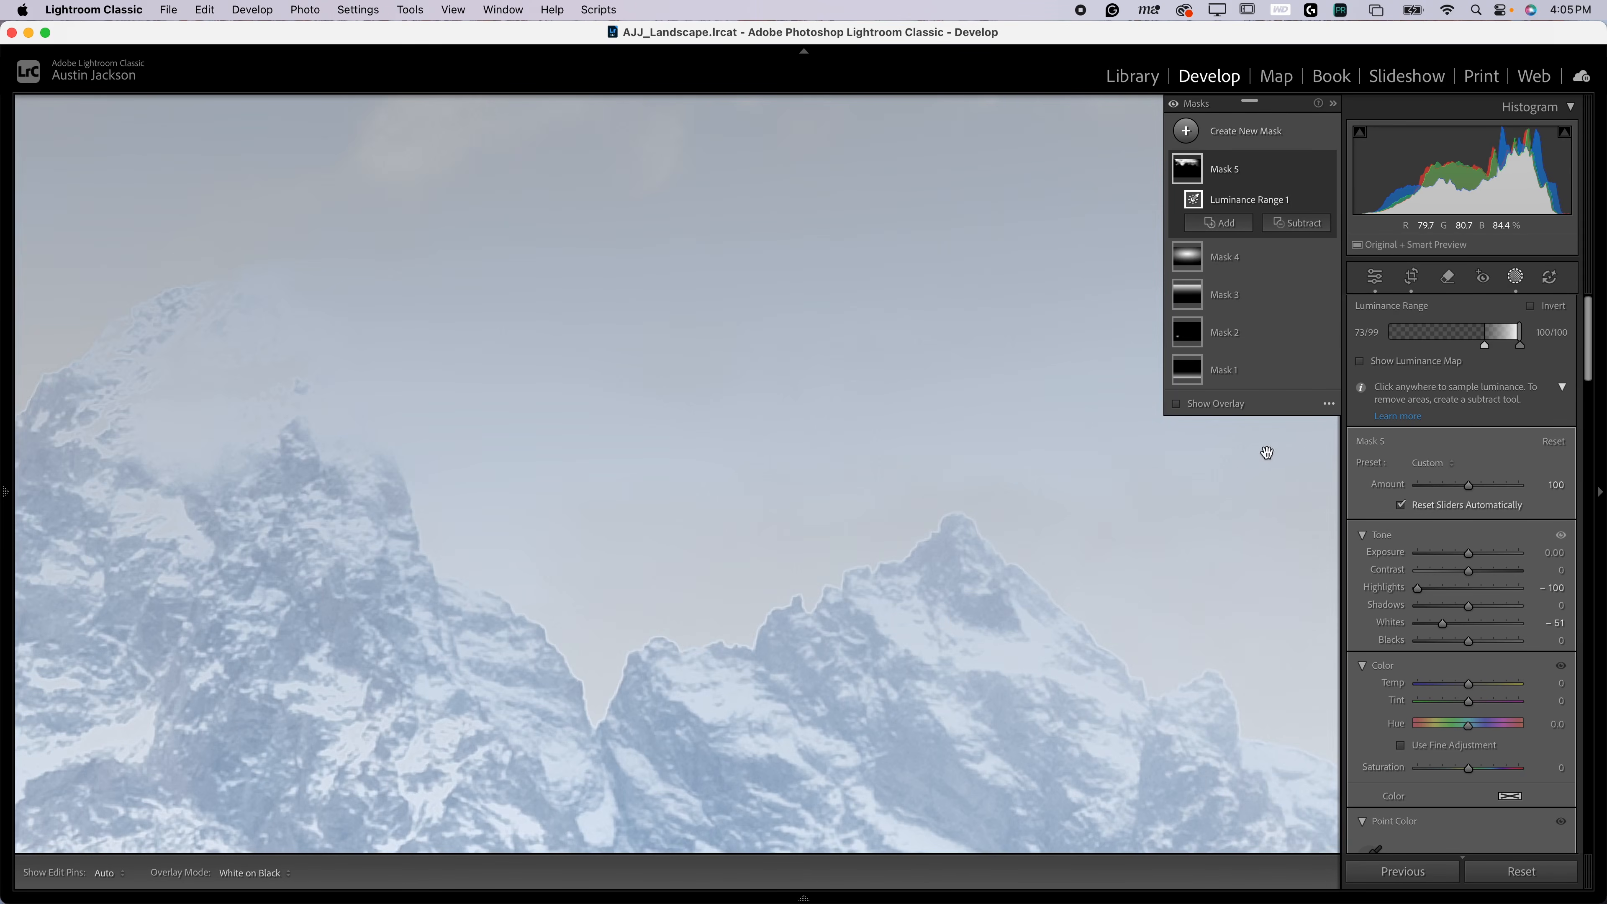
Undo the mask's highlights and whites adjustments and delete the luminance range mask, Mask 5
{"action": "key", "text": "super+z"}
{"action": "key", "text": "super+z"}
{"action": "left_click", "coordinate": [1012, 465]}
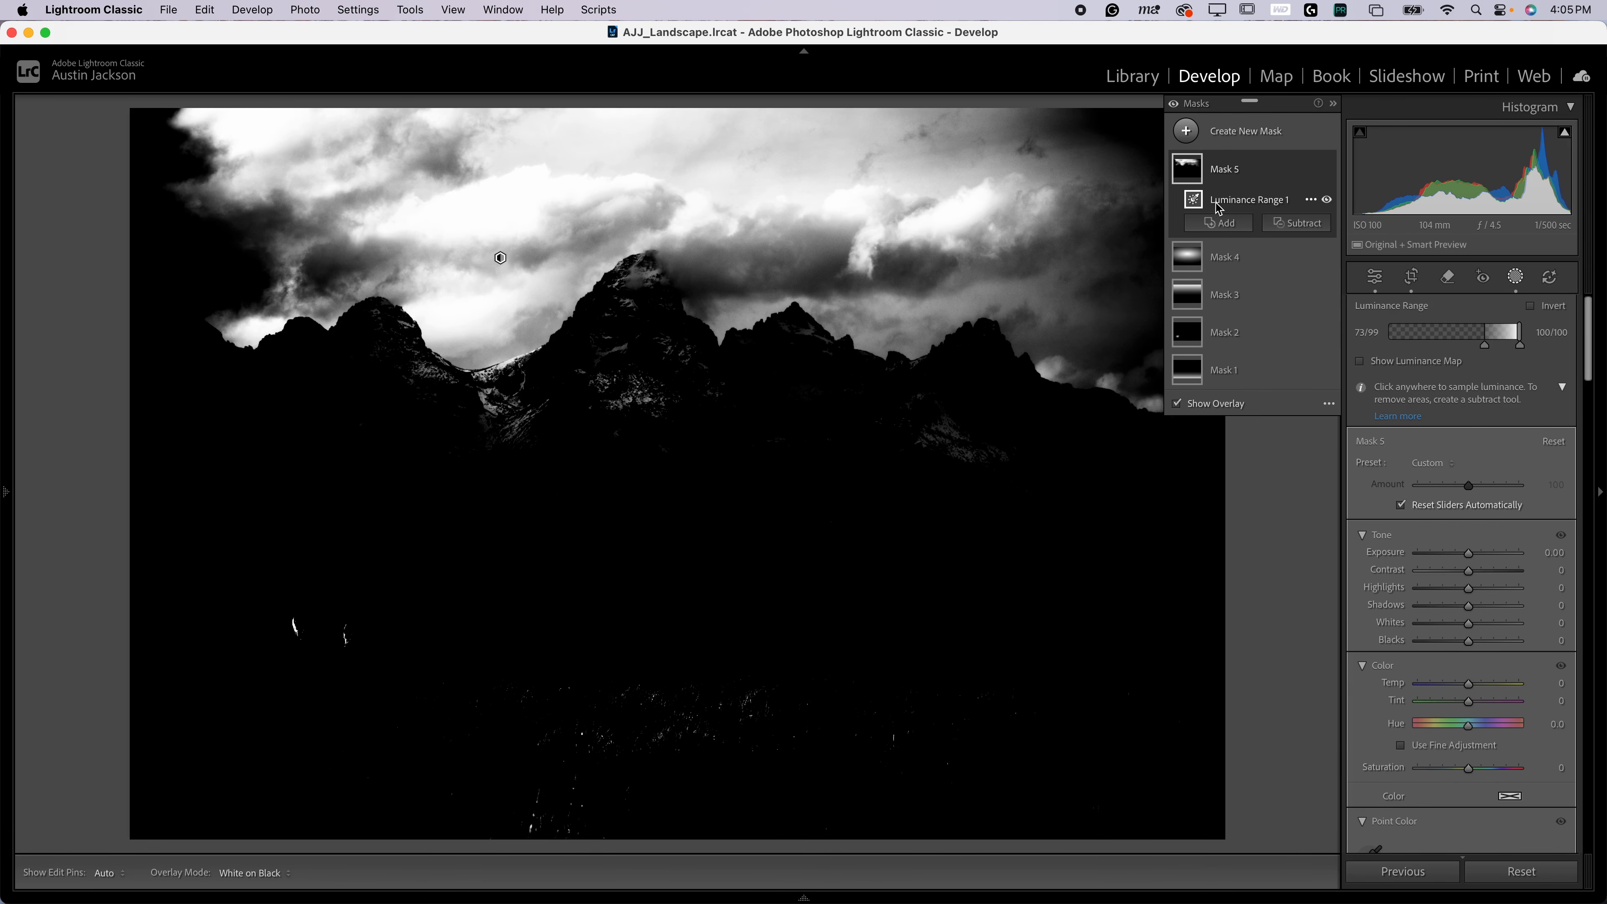
{"action": "left_click", "coordinate": [1309, 172]}
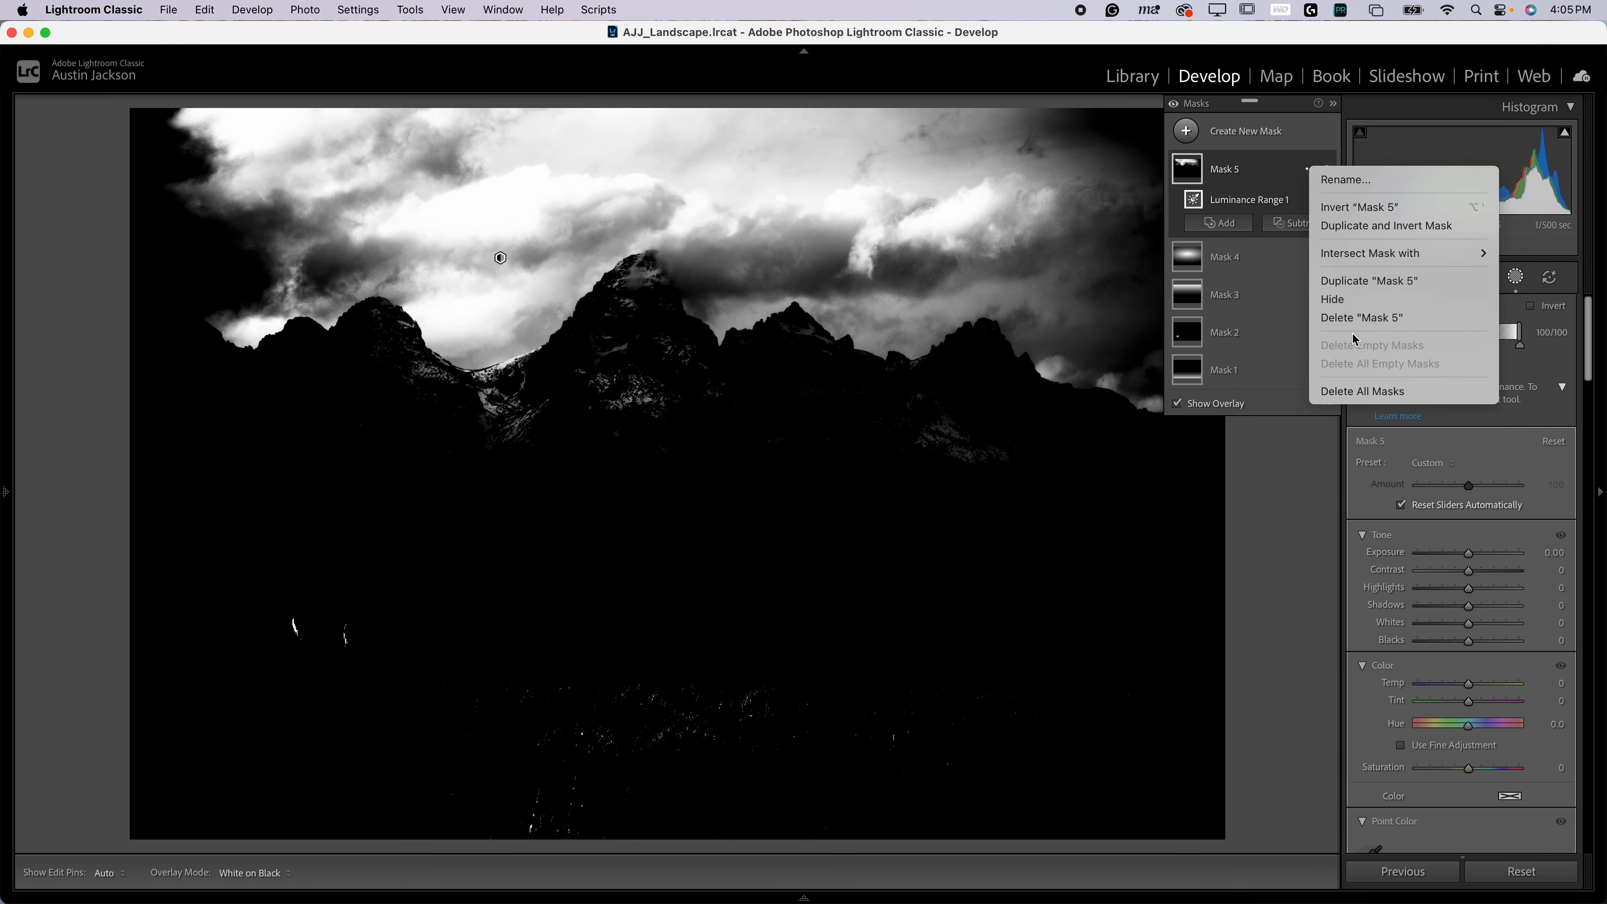
{"action": "left_click", "coordinate": [1362, 318]}
Create a linear gradient mask covering the sky and fading out vertically from the tallest peak's summit to the middle of the mountains
{"action": "left_click", "coordinate": [1225, 133]}
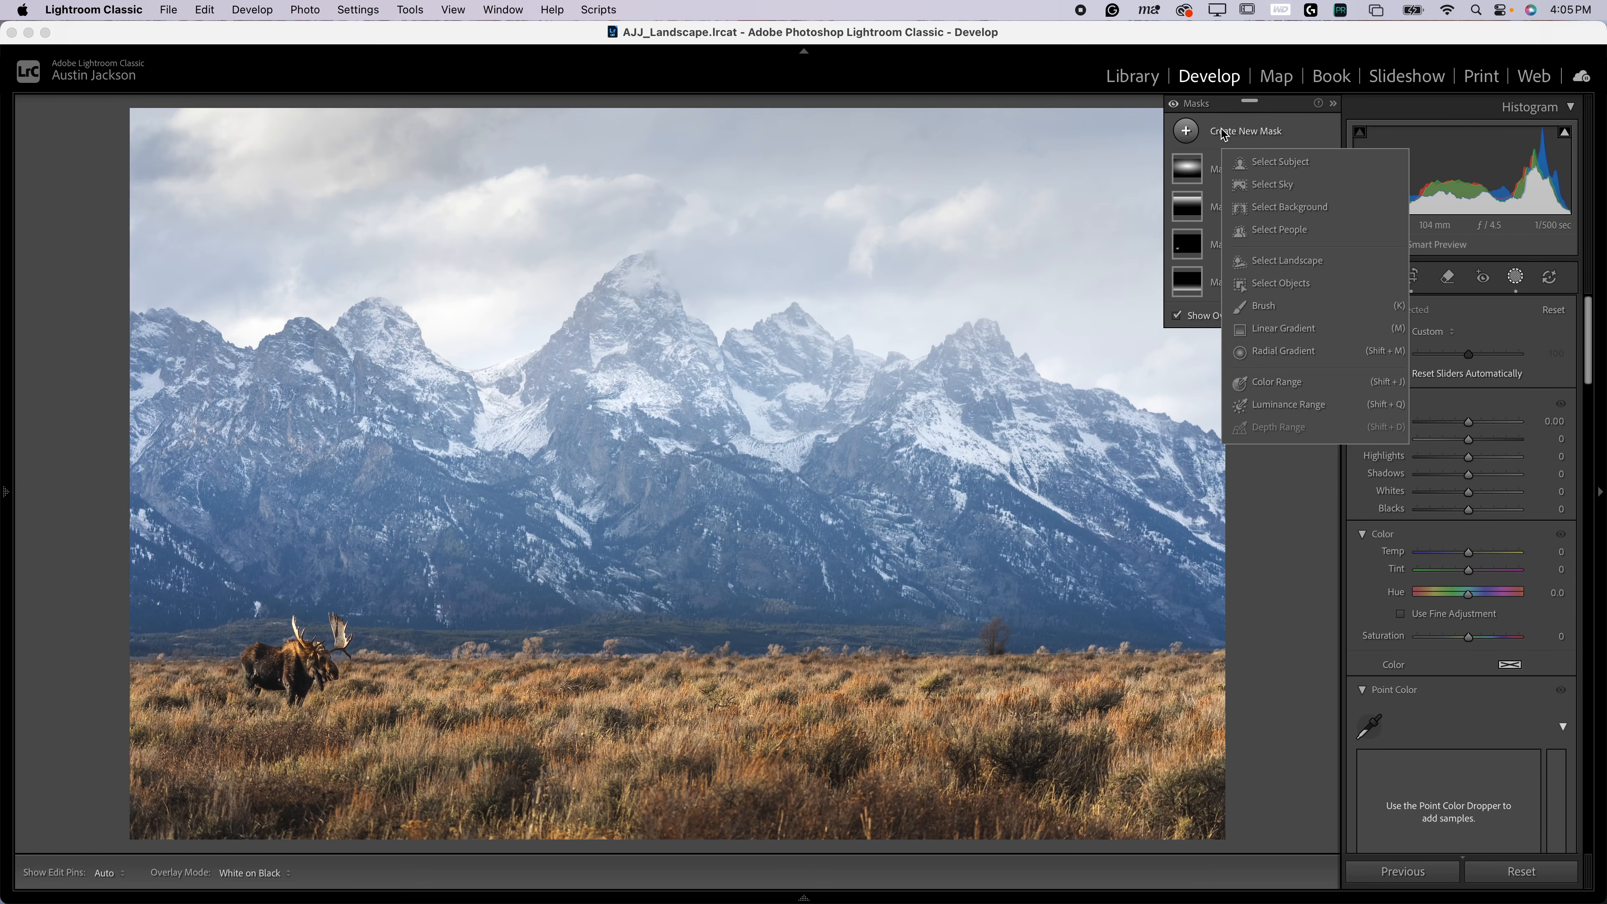
{"action": "left_click", "coordinate": [1305, 330]}
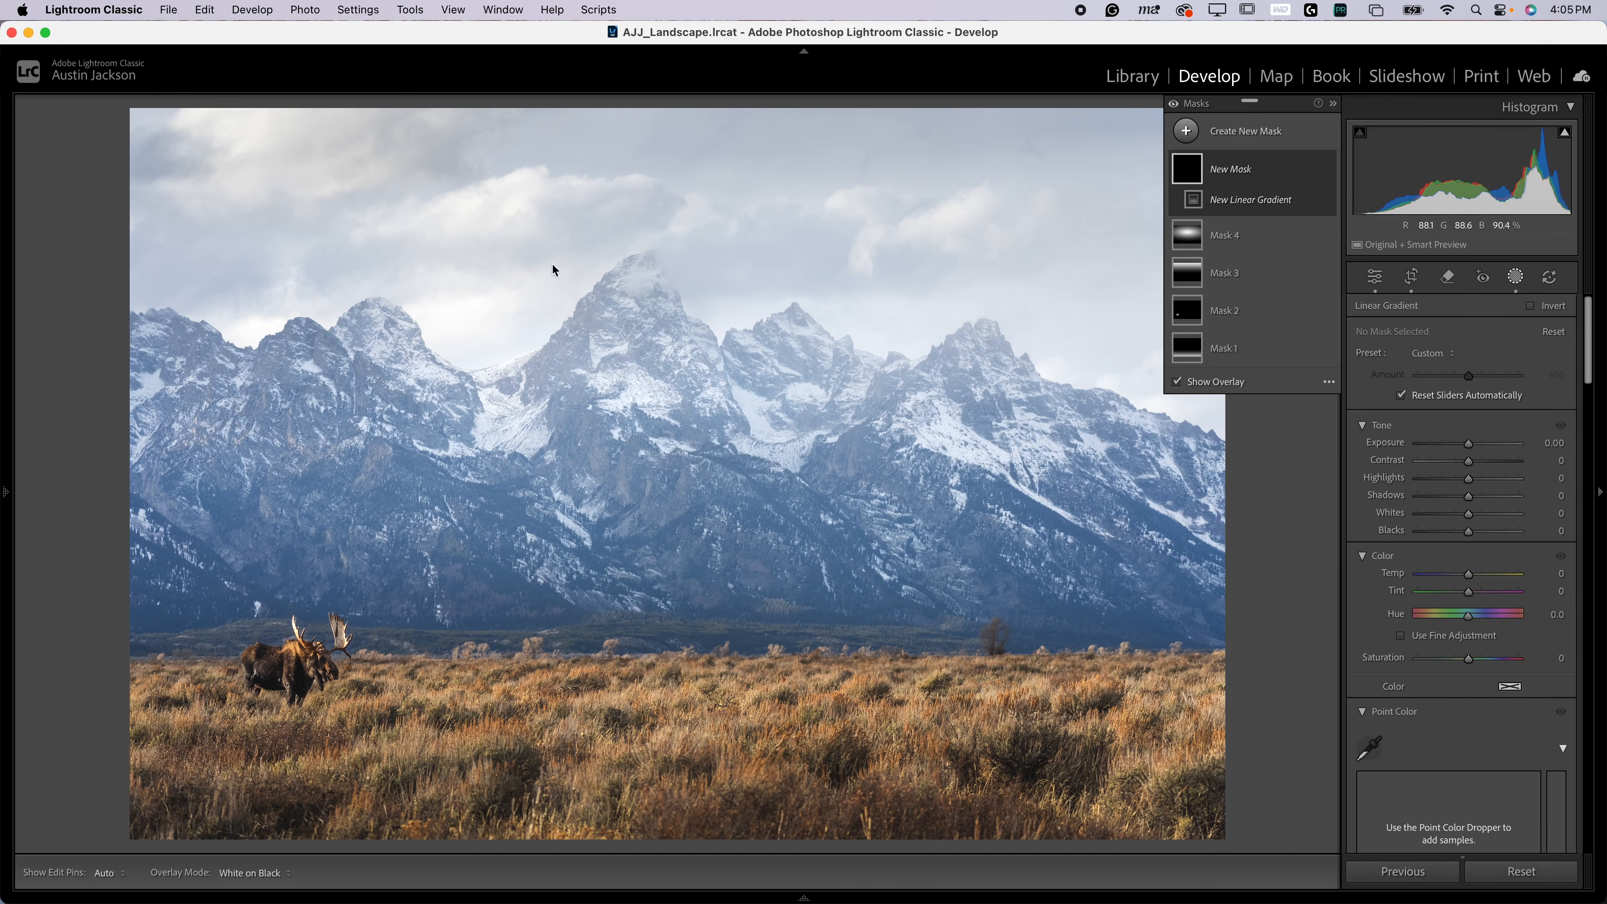
{"action": "left_click_drag", "start_coordinate": [626, 270], "coordinate": [627, 491]}
{"action": "left_click_drag", "start_coordinate": [627, 380], "coordinate": [628, 362]}
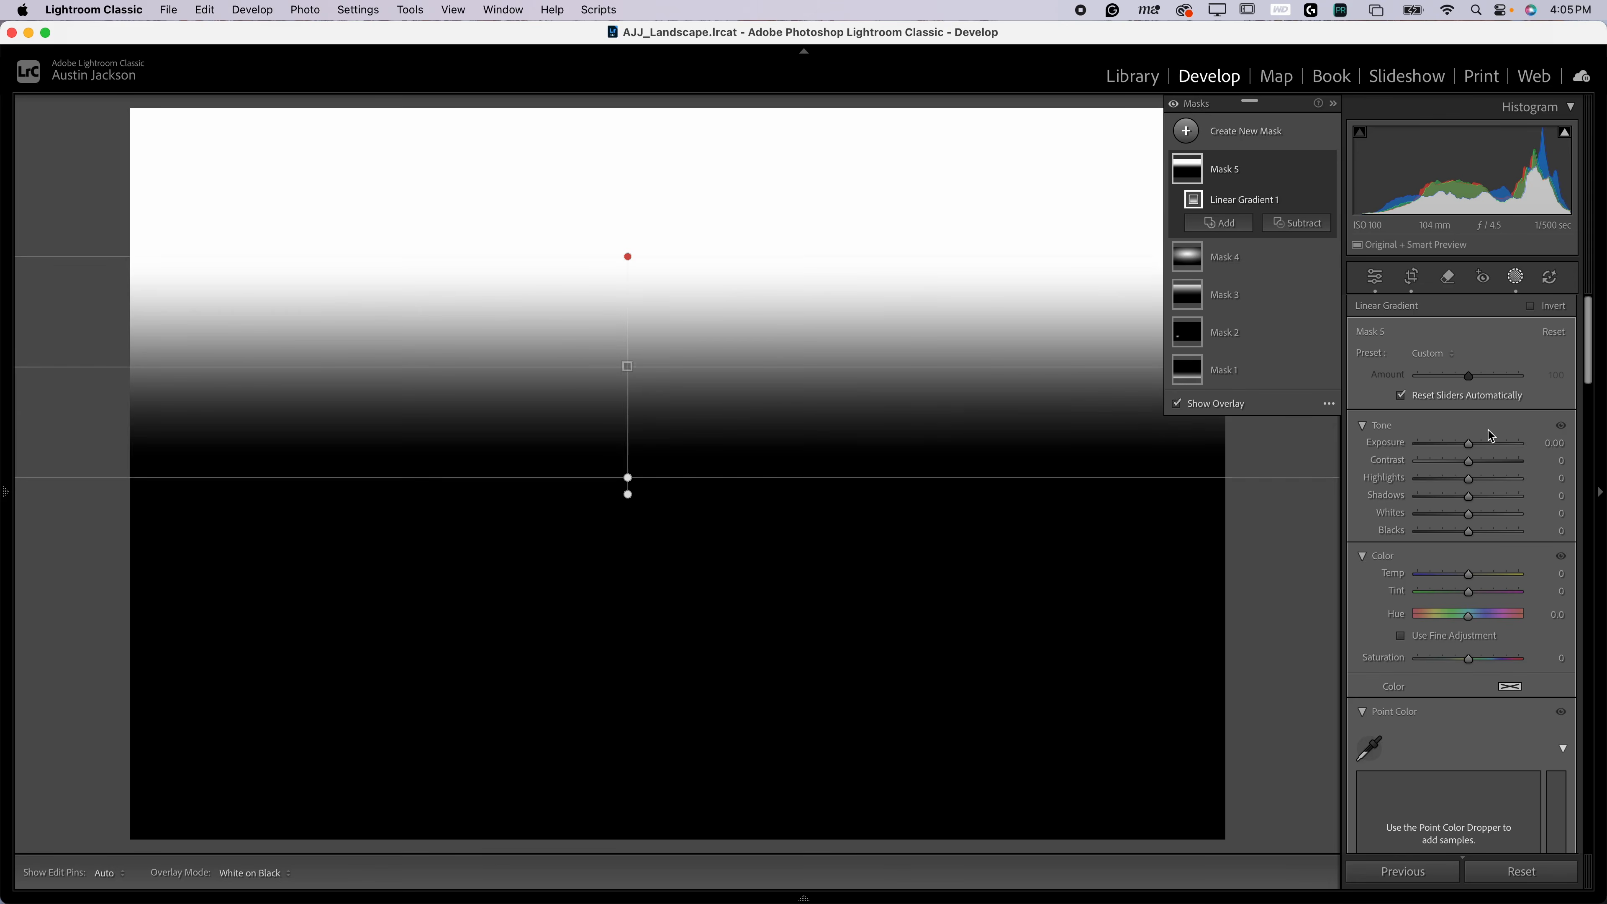
Set the sky gradient mask to Exposure −0.27, Highlights −52, Whites 38 and Temp −7
{"action": "left_click_drag", "start_coordinate": [1469, 441], "coordinate": [1494, 521]}
{"action": "left_click_drag", "start_coordinate": [1468, 444], "coordinate": [1465, 442]}
{"action": "left_click_drag", "start_coordinate": [1468, 574], "coordinate": [1466, 577]}
Toggle the visibility of Mask 5 repeatedly to compare the sky with and without the gradient adjustments
{"action": "left_click", "coordinate": [1327, 169]}
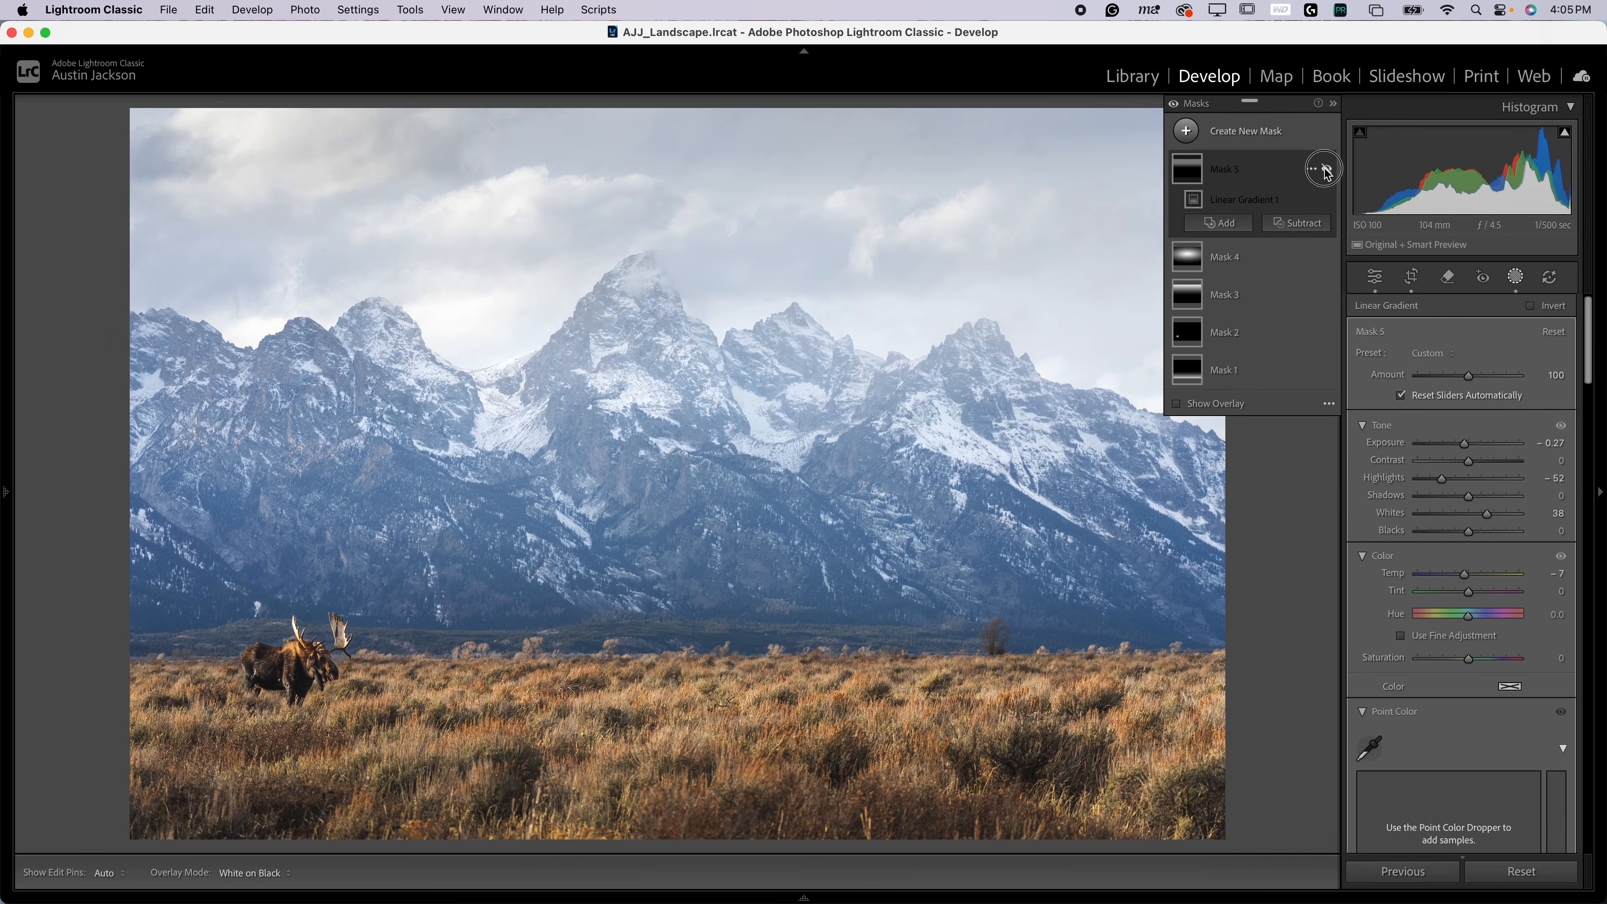
{"action": "left_click", "coordinate": [1327, 170]}
{"action": "left_click", "coordinate": [1327, 169]}
{"action": "left_click", "coordinate": [1327, 170]}
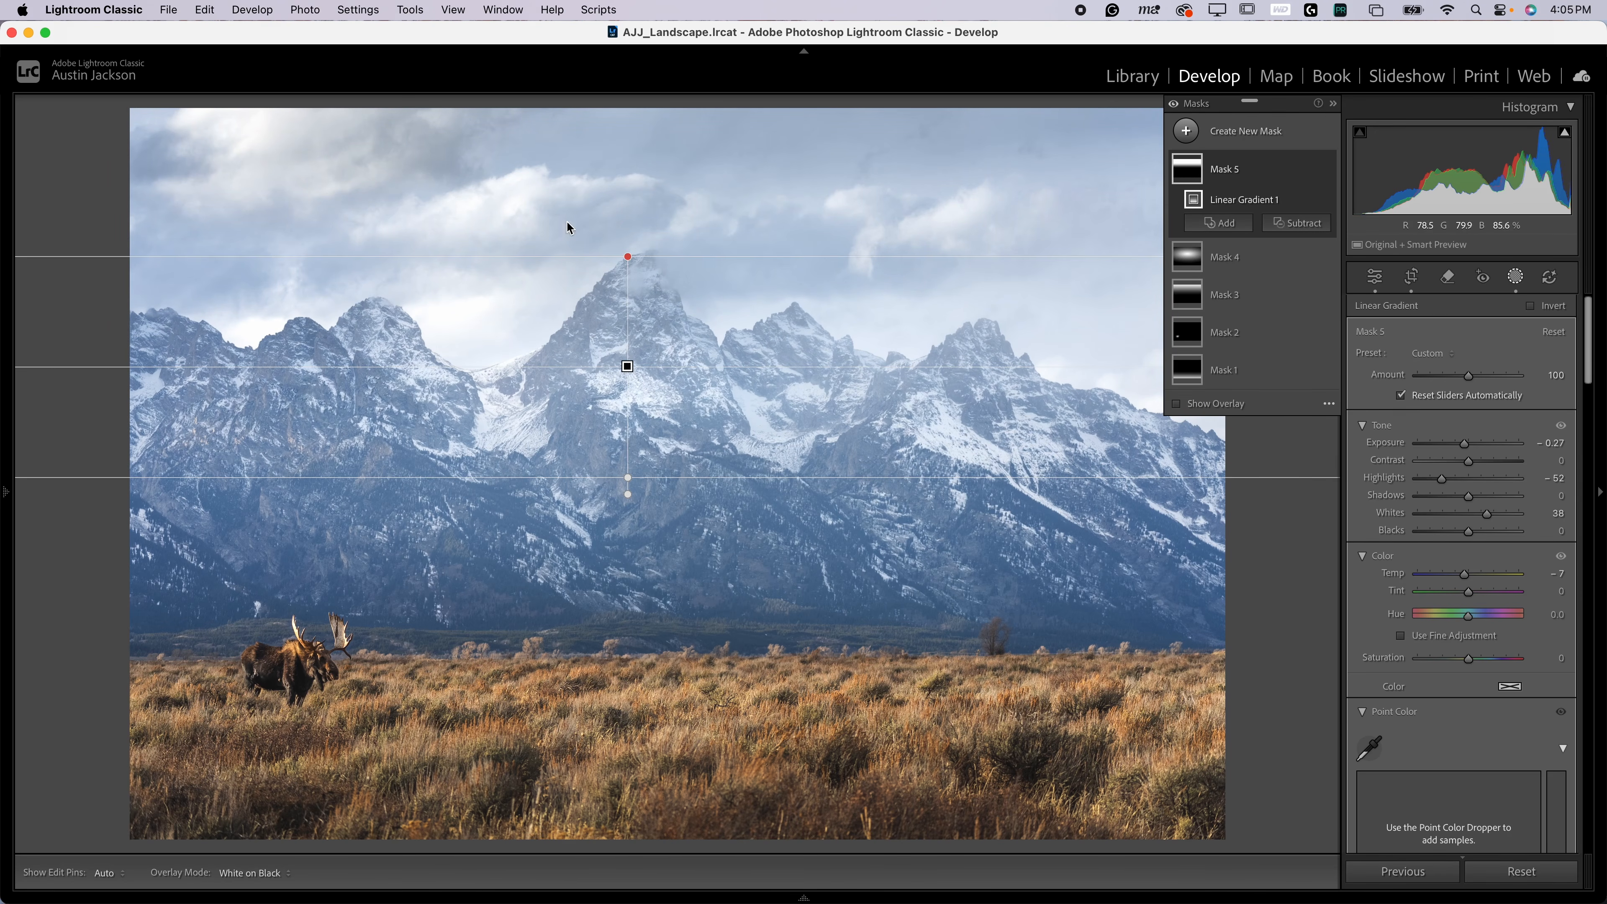
{"action": "left_click", "coordinate": [1328, 169]}
{"action": "left_click", "coordinate": [1329, 170]}
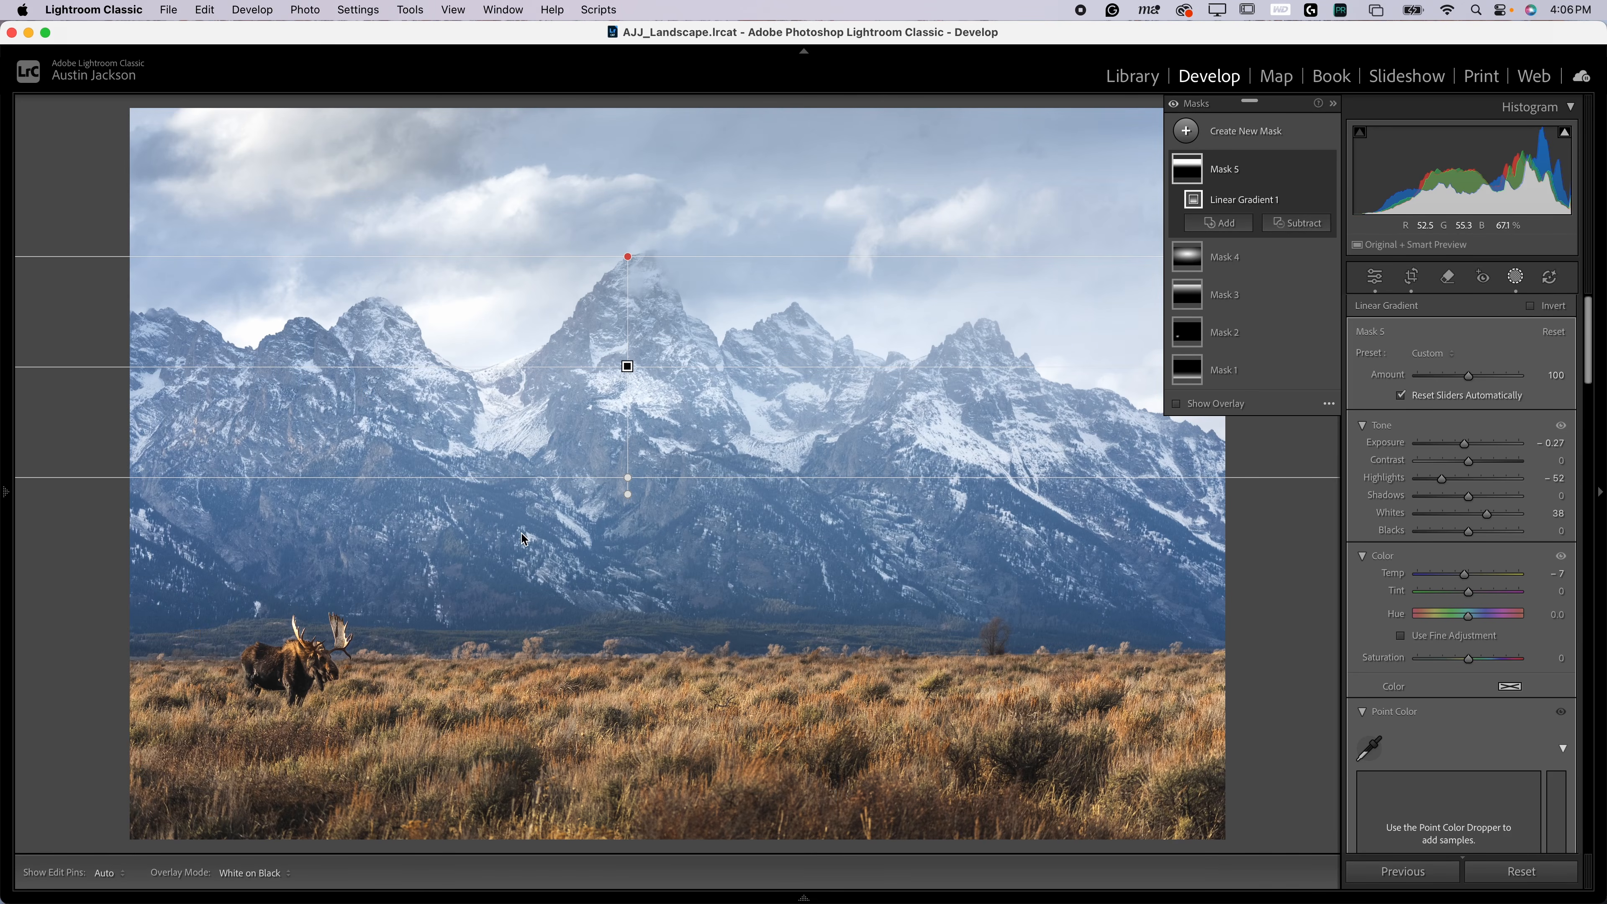
Open the moose portrait photo with its basic adjustments and apply the Adaptive Color profile
{"action": "mouse_move", "coordinate": [317, 898]}
{"action": "left_click", "coordinate": [133, 838]}
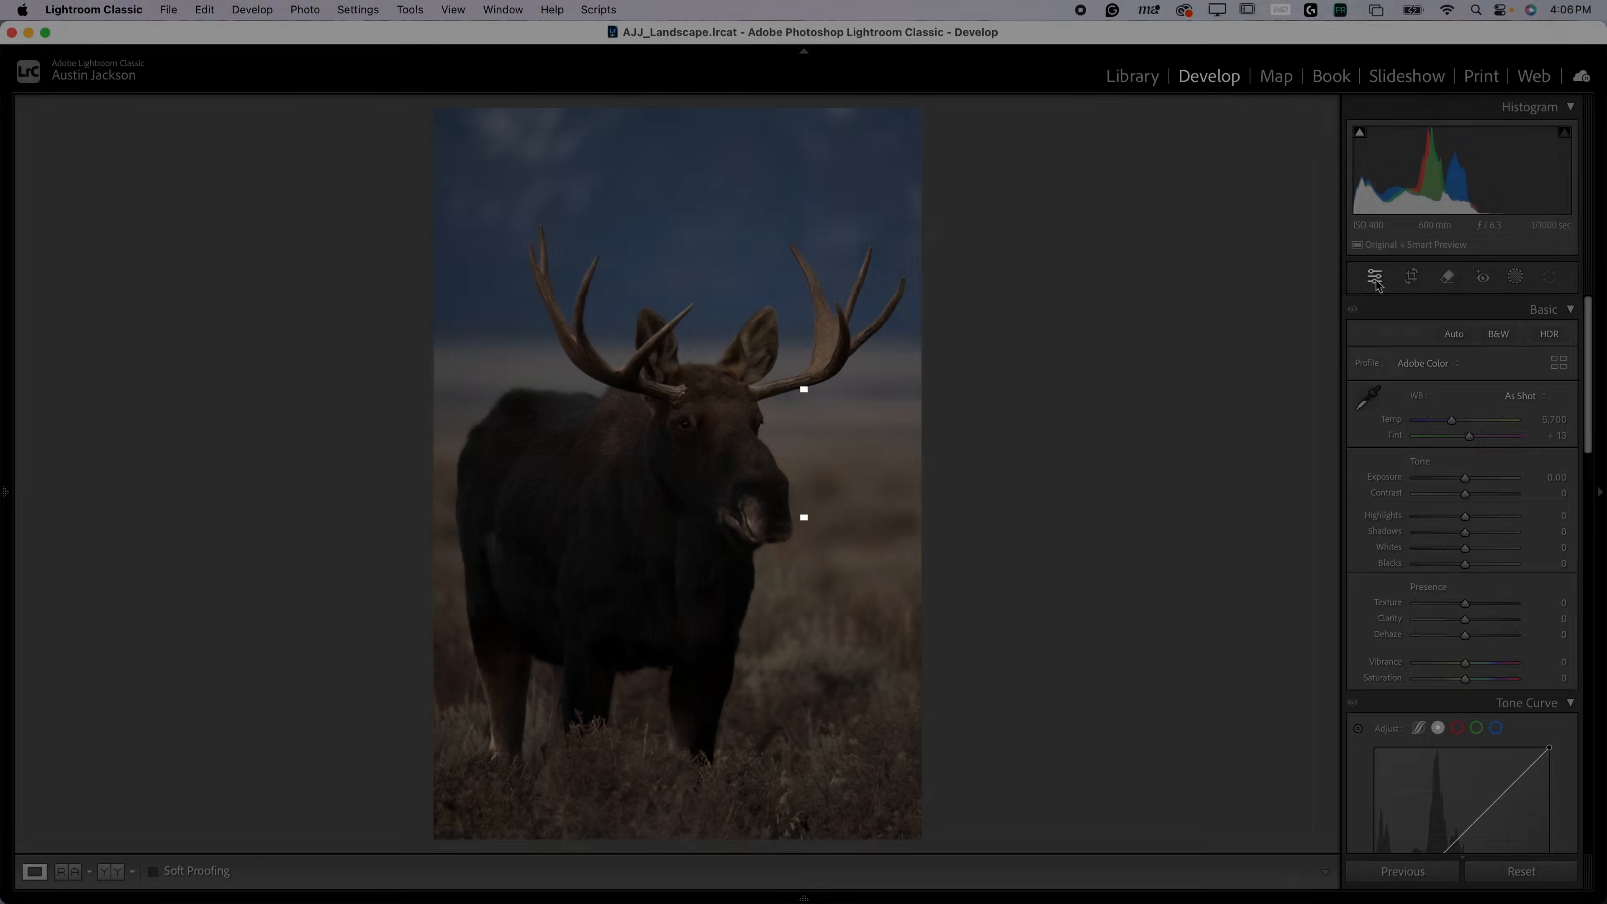
{"action": "left_click", "coordinate": [1375, 279]}
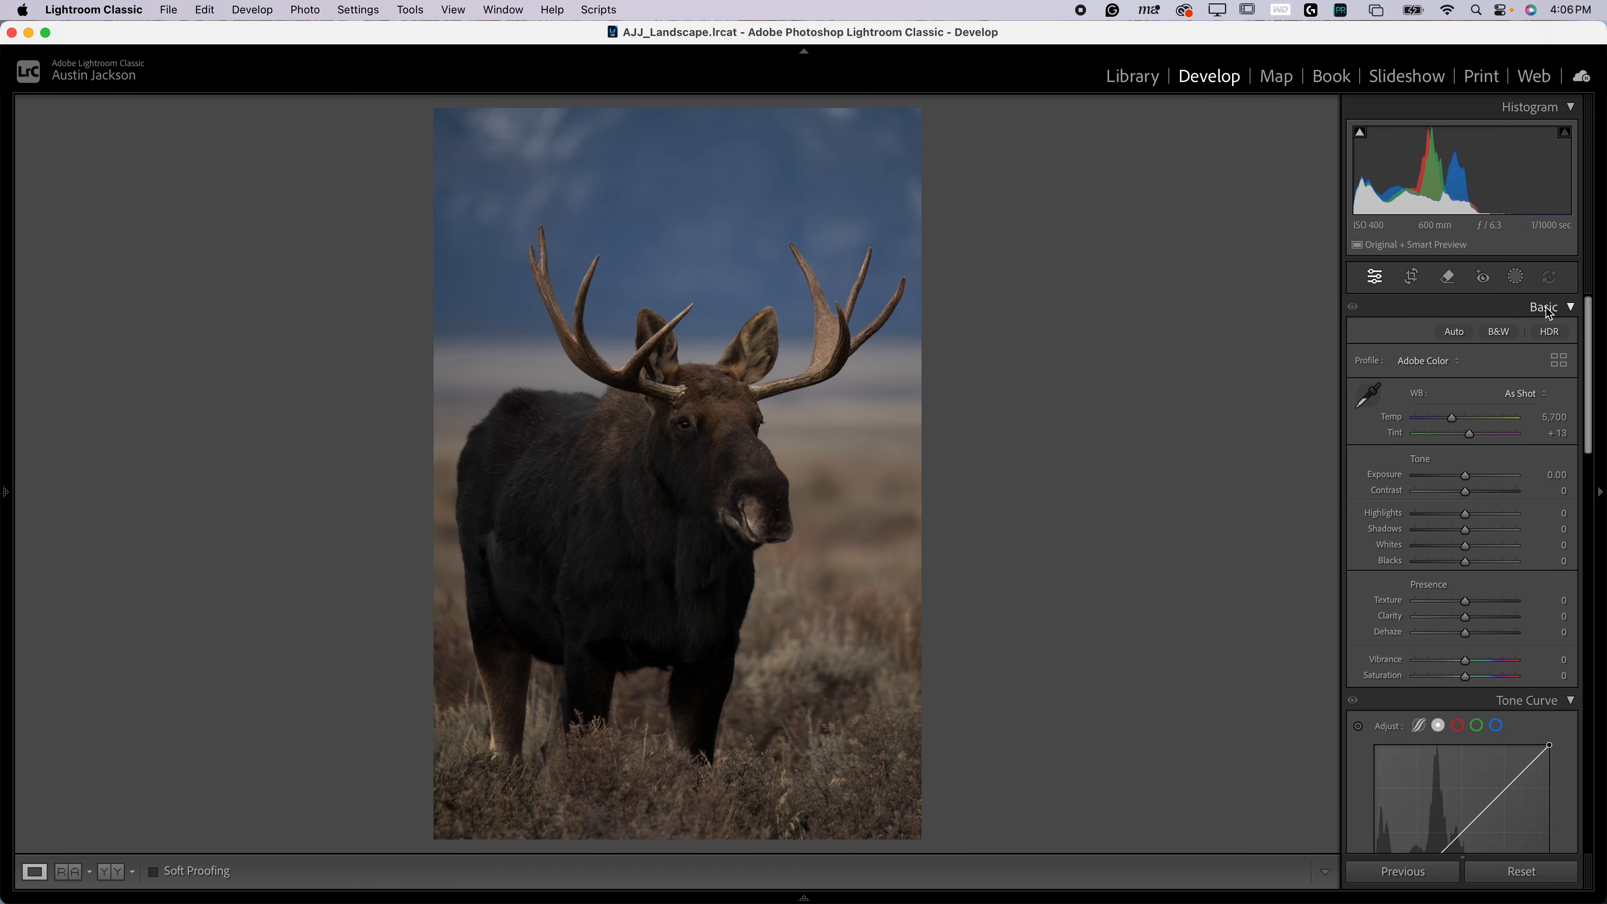
{"action": "left_click", "coordinate": [1431, 366]}
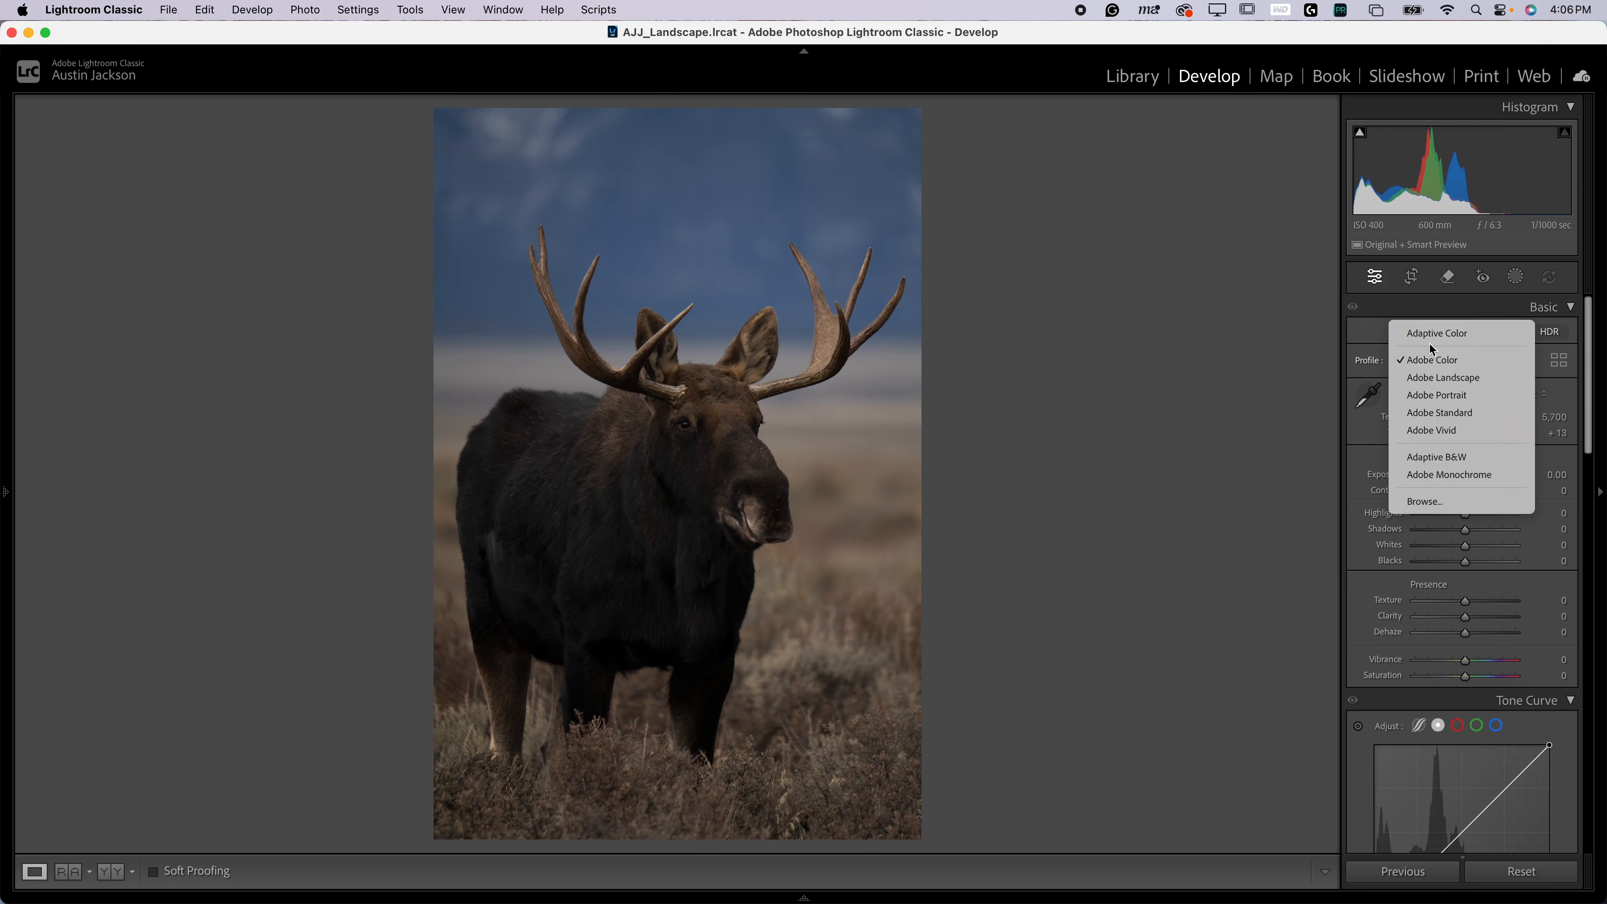
{"action": "left_click", "coordinate": [1462, 338]}
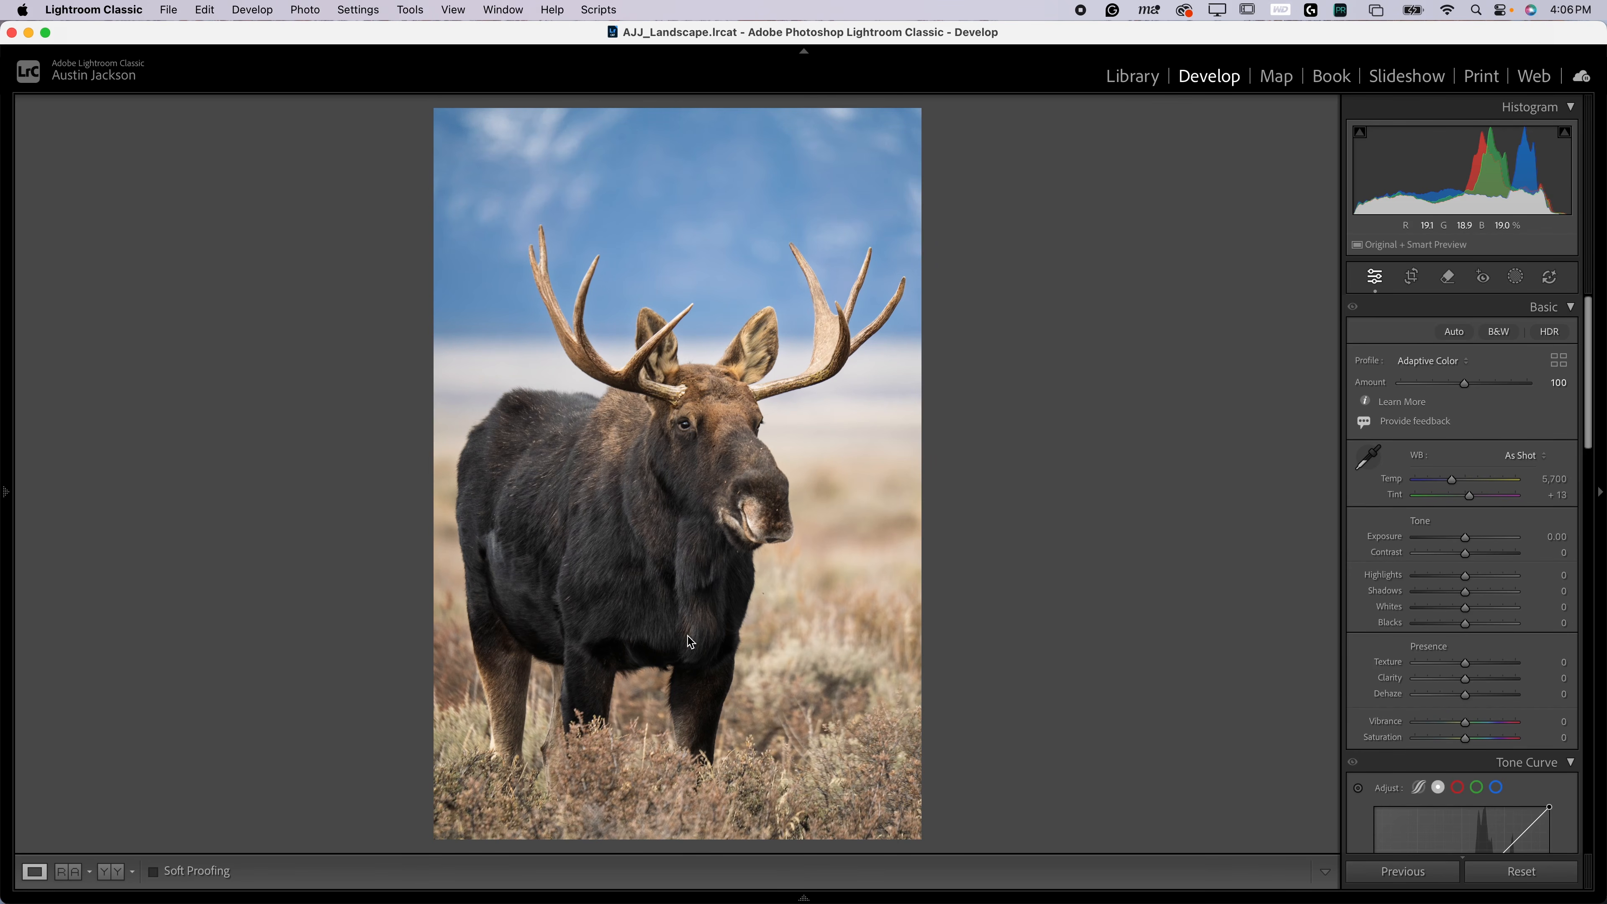
Try the automatic tone adjustments together with the Adaptive Color profile and undo them
{"action": "left_click", "coordinate": [1454, 335]}
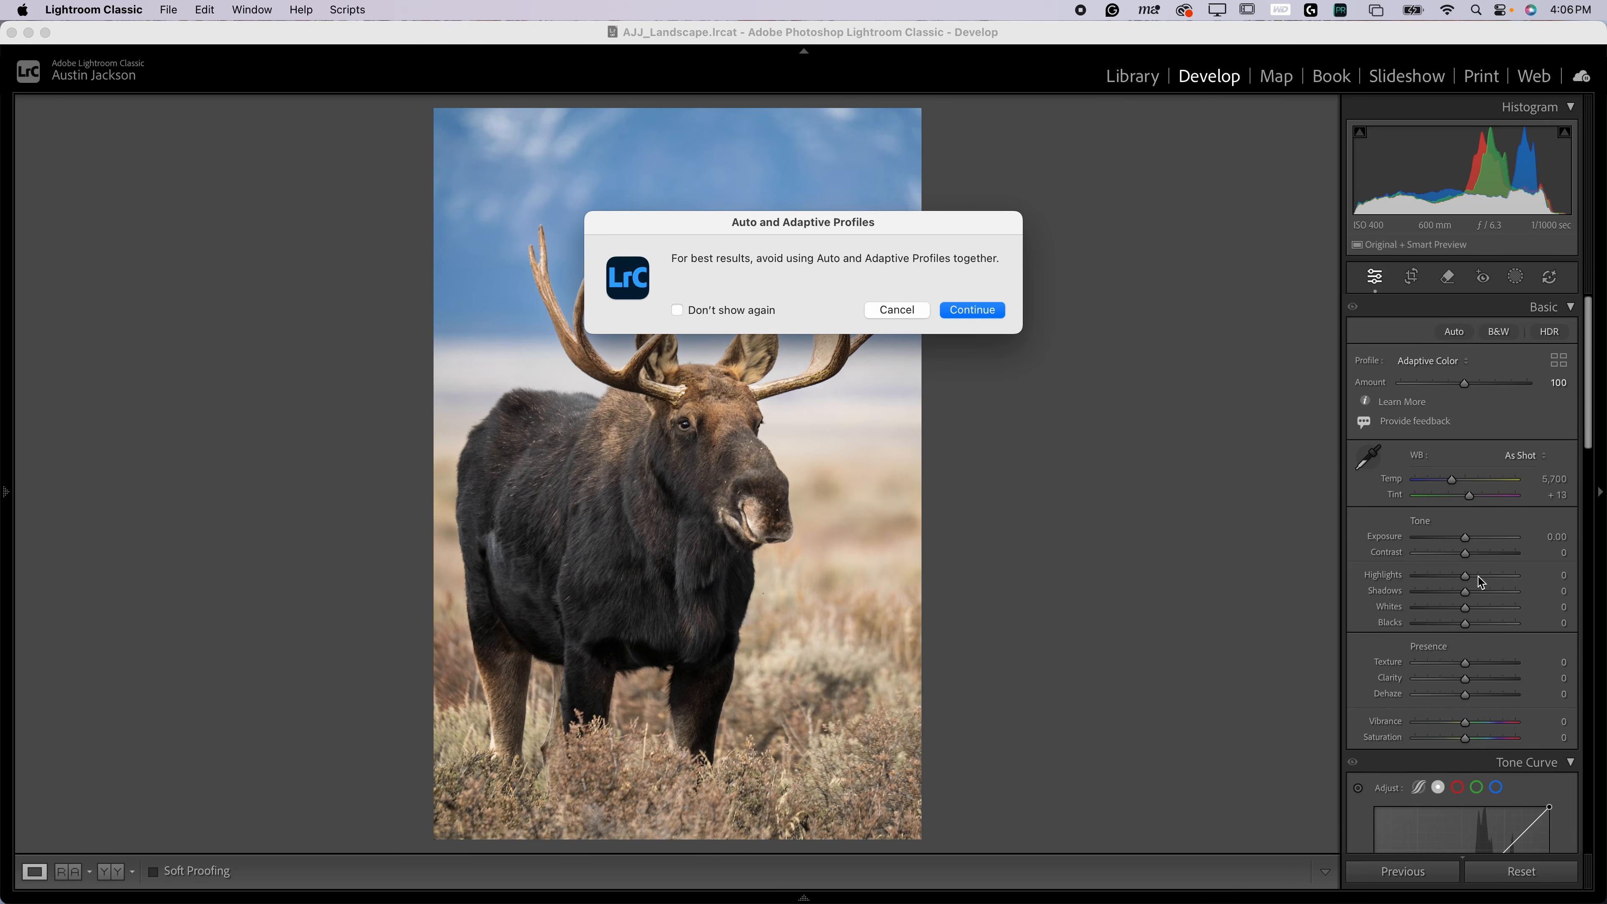
{"action": "left_click", "coordinate": [972, 313]}
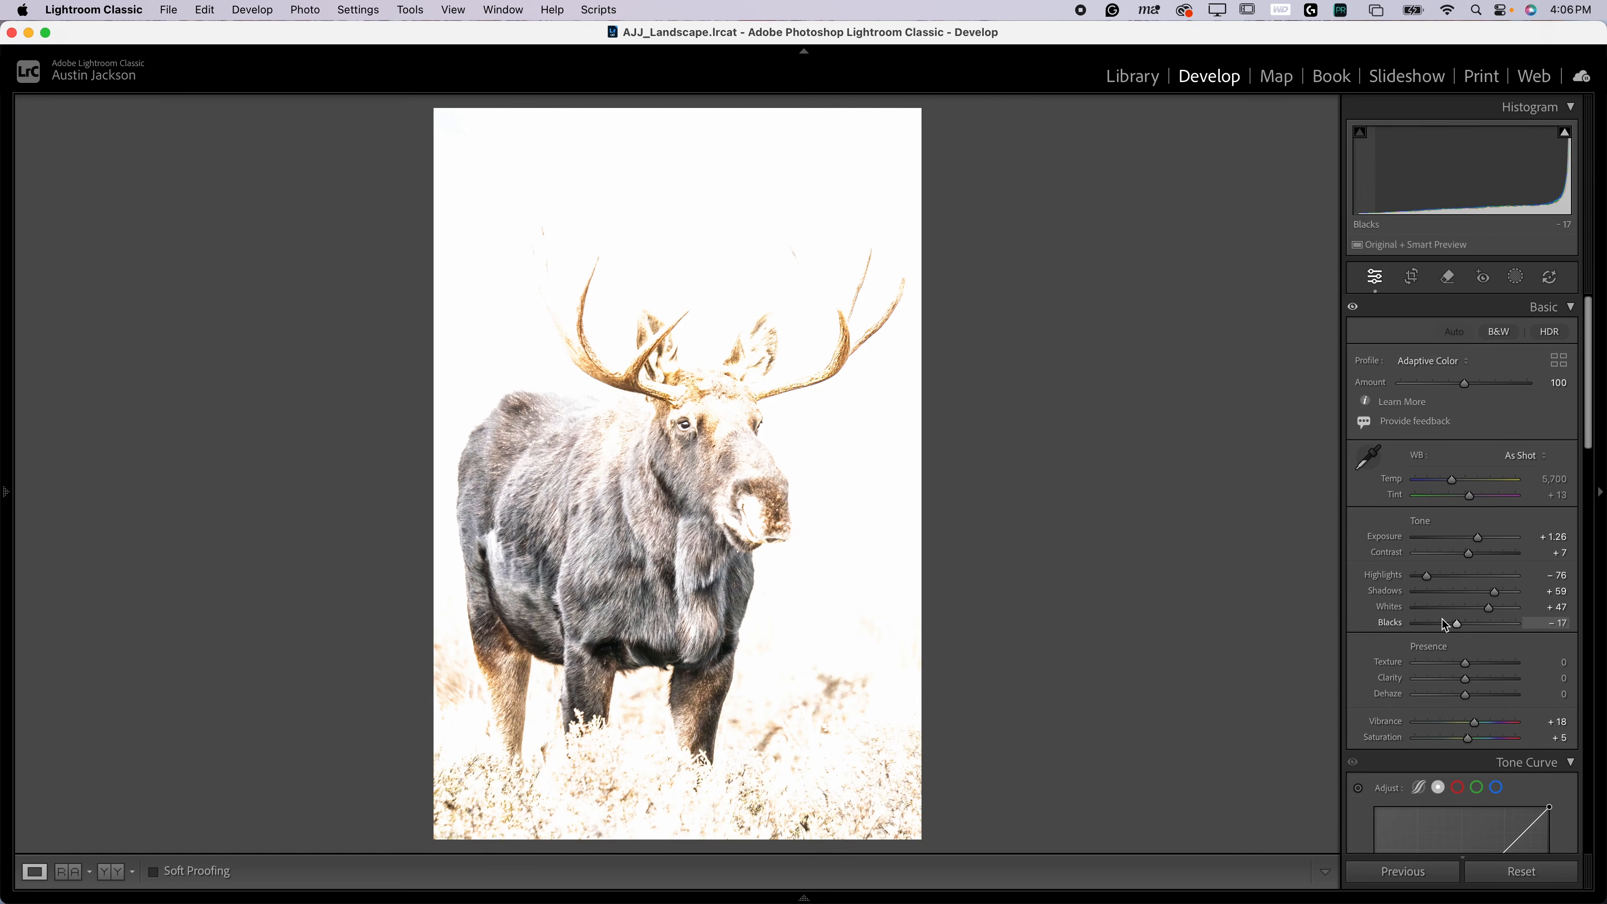
{"action": "key", "text": "super+z"}
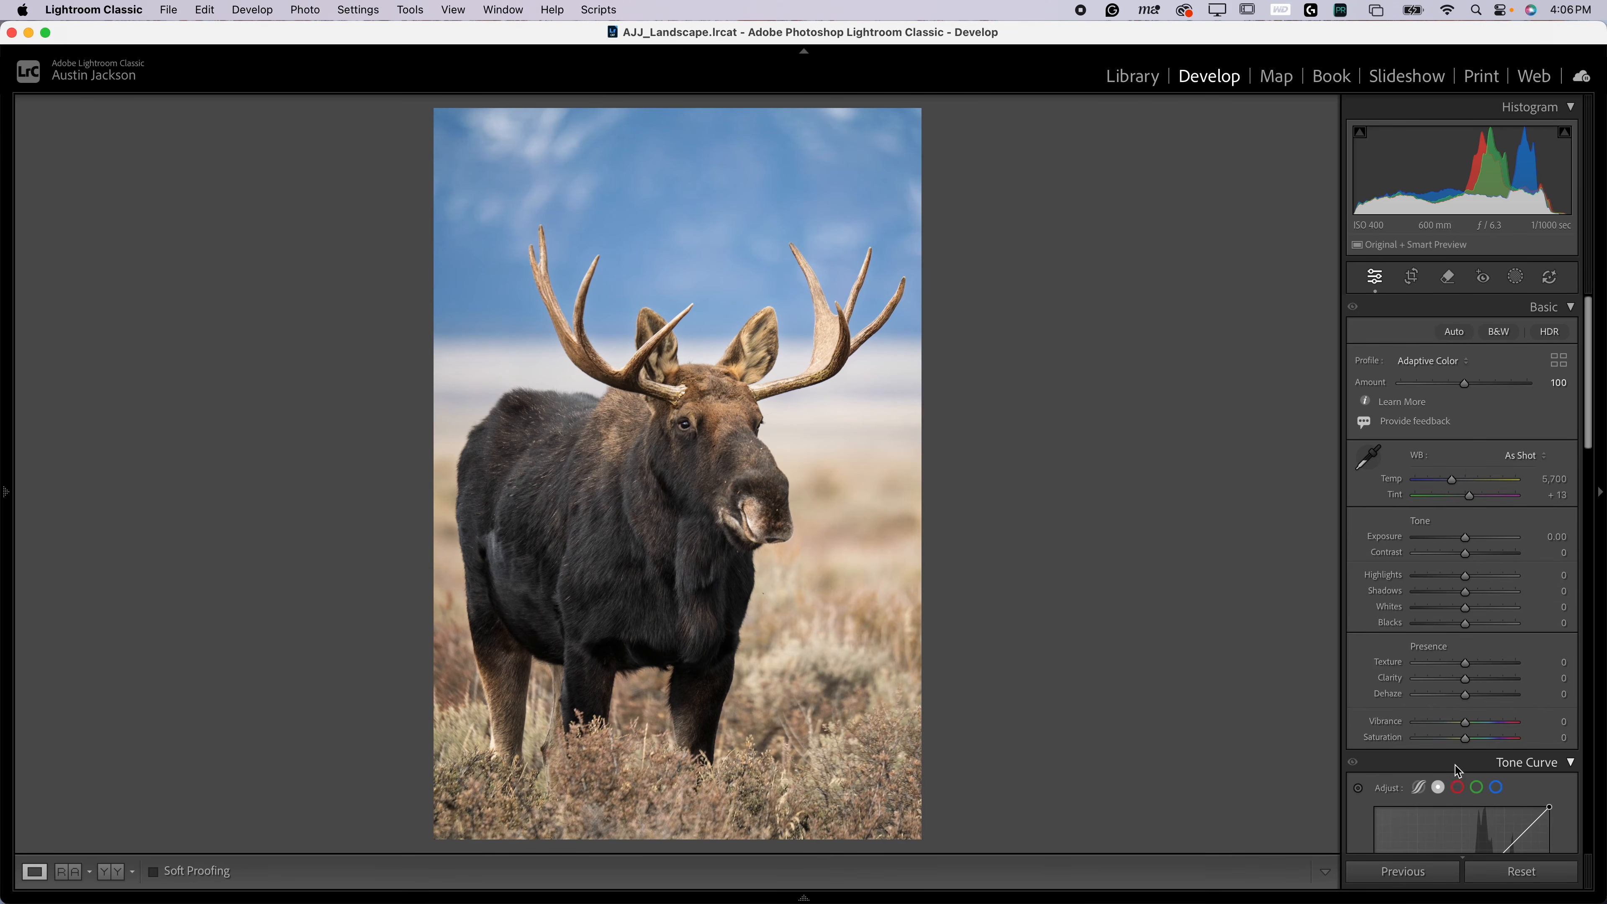
Compare the Adobe Color and Adobe Portrait profiles on the moose photo and return to Adaptive Color
{"action": "left_click", "coordinate": [1415, 357]}
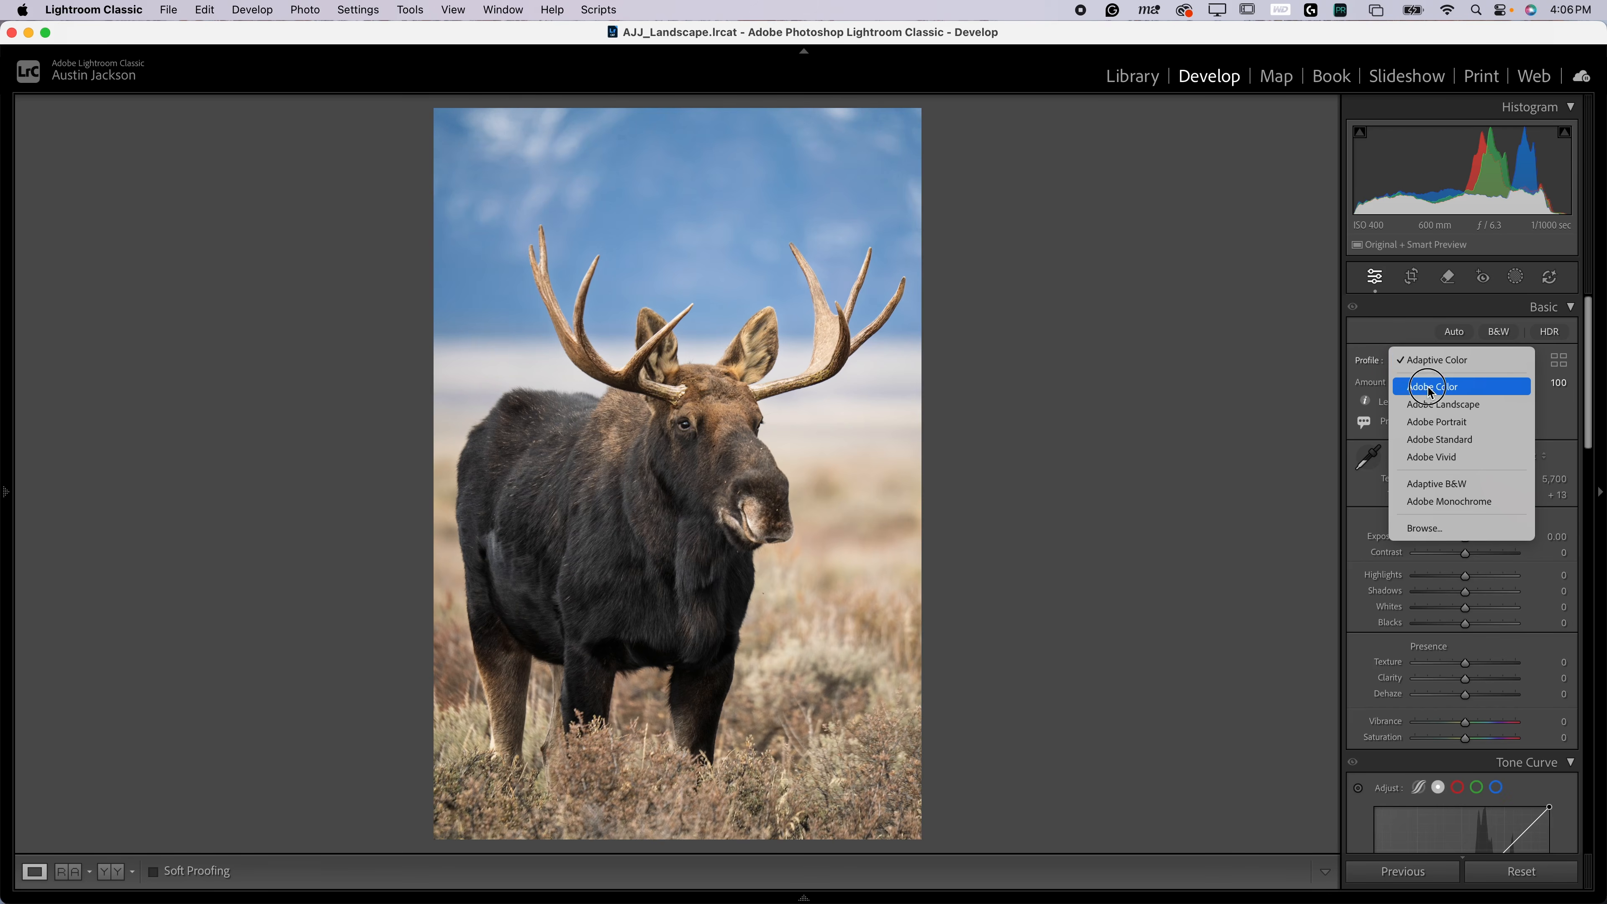
{"action": "left_click", "coordinate": [1426, 374]}
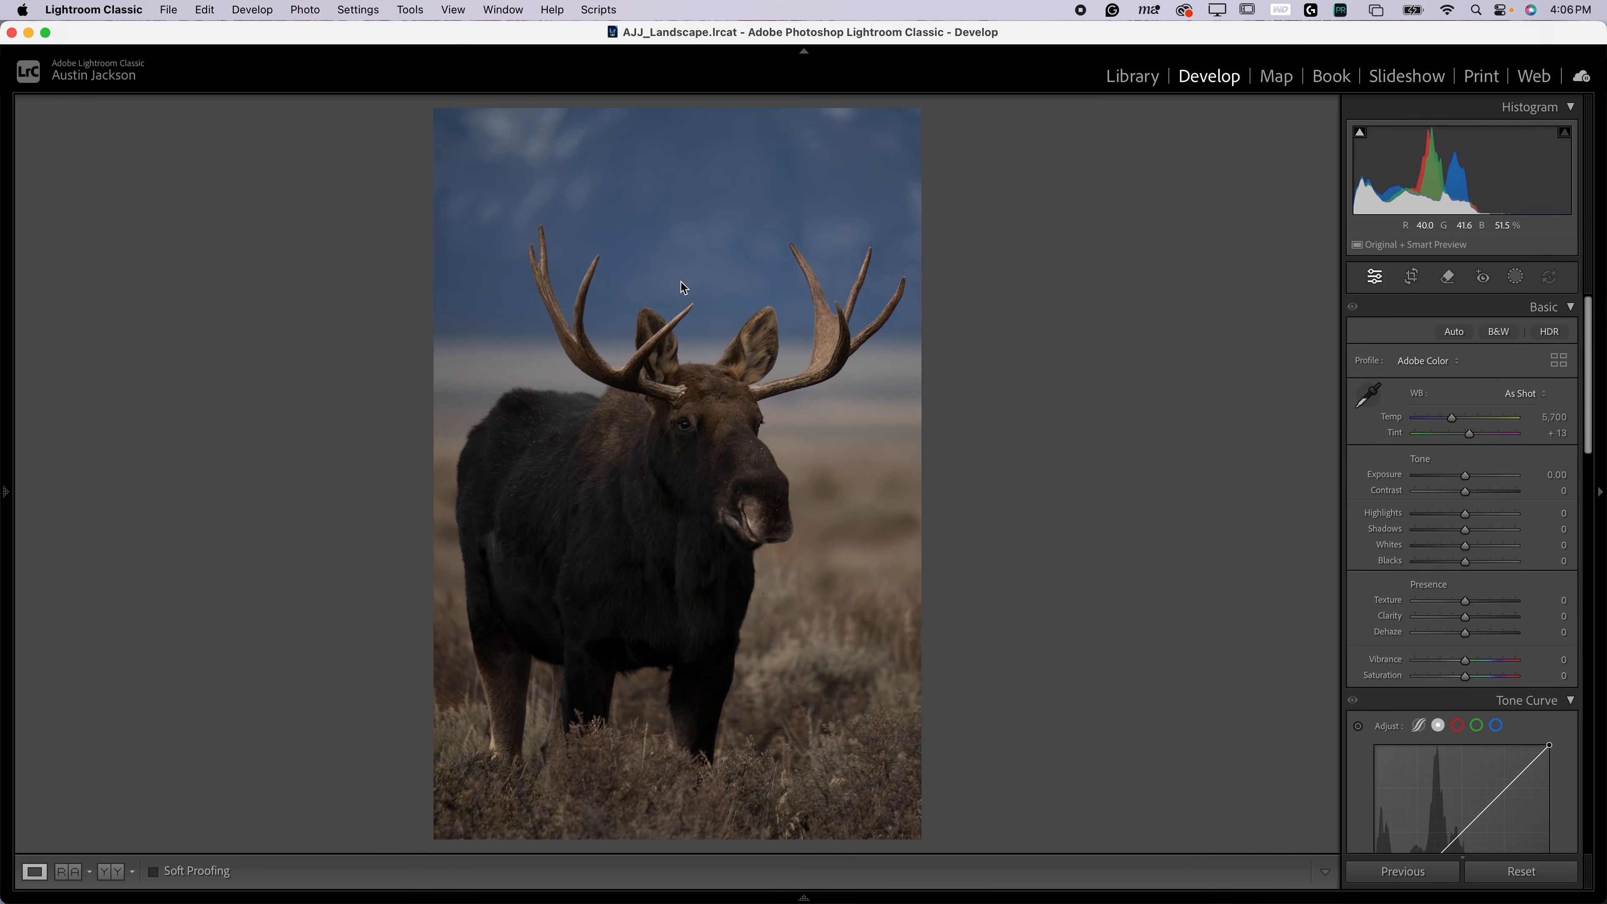
{"action": "left_click", "coordinate": [1427, 363]}
{"action": "left_click", "coordinate": [1432, 378]}
{"action": "left_click", "coordinate": [1427, 363]}
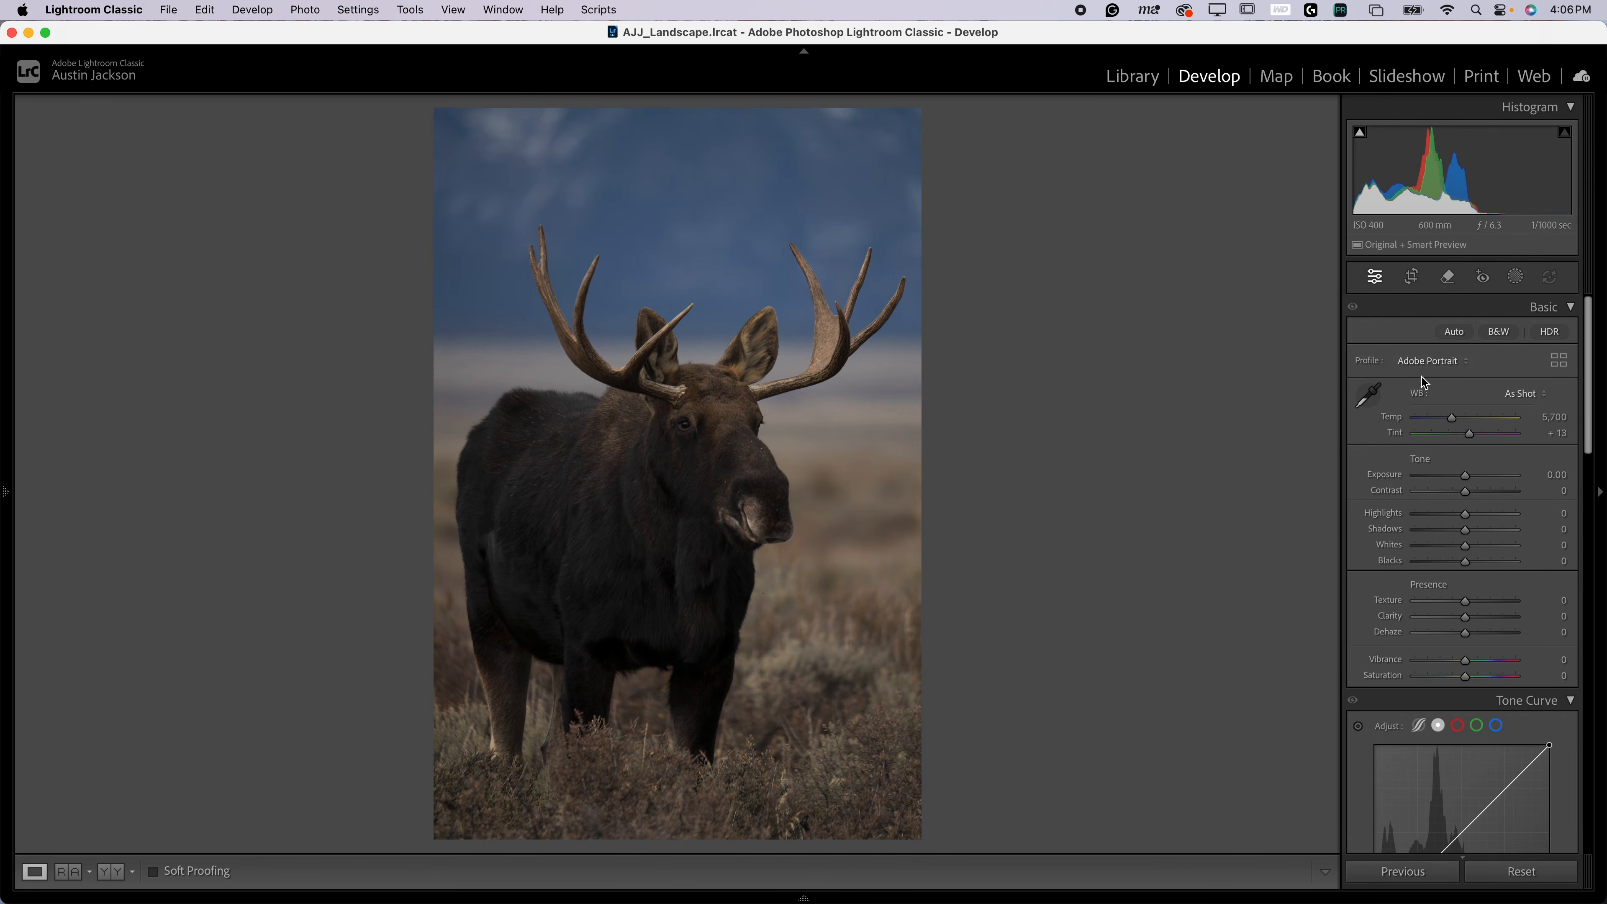
{"action": "left_click", "coordinate": [1428, 361]}
{"action": "left_click", "coordinate": [1433, 299]}
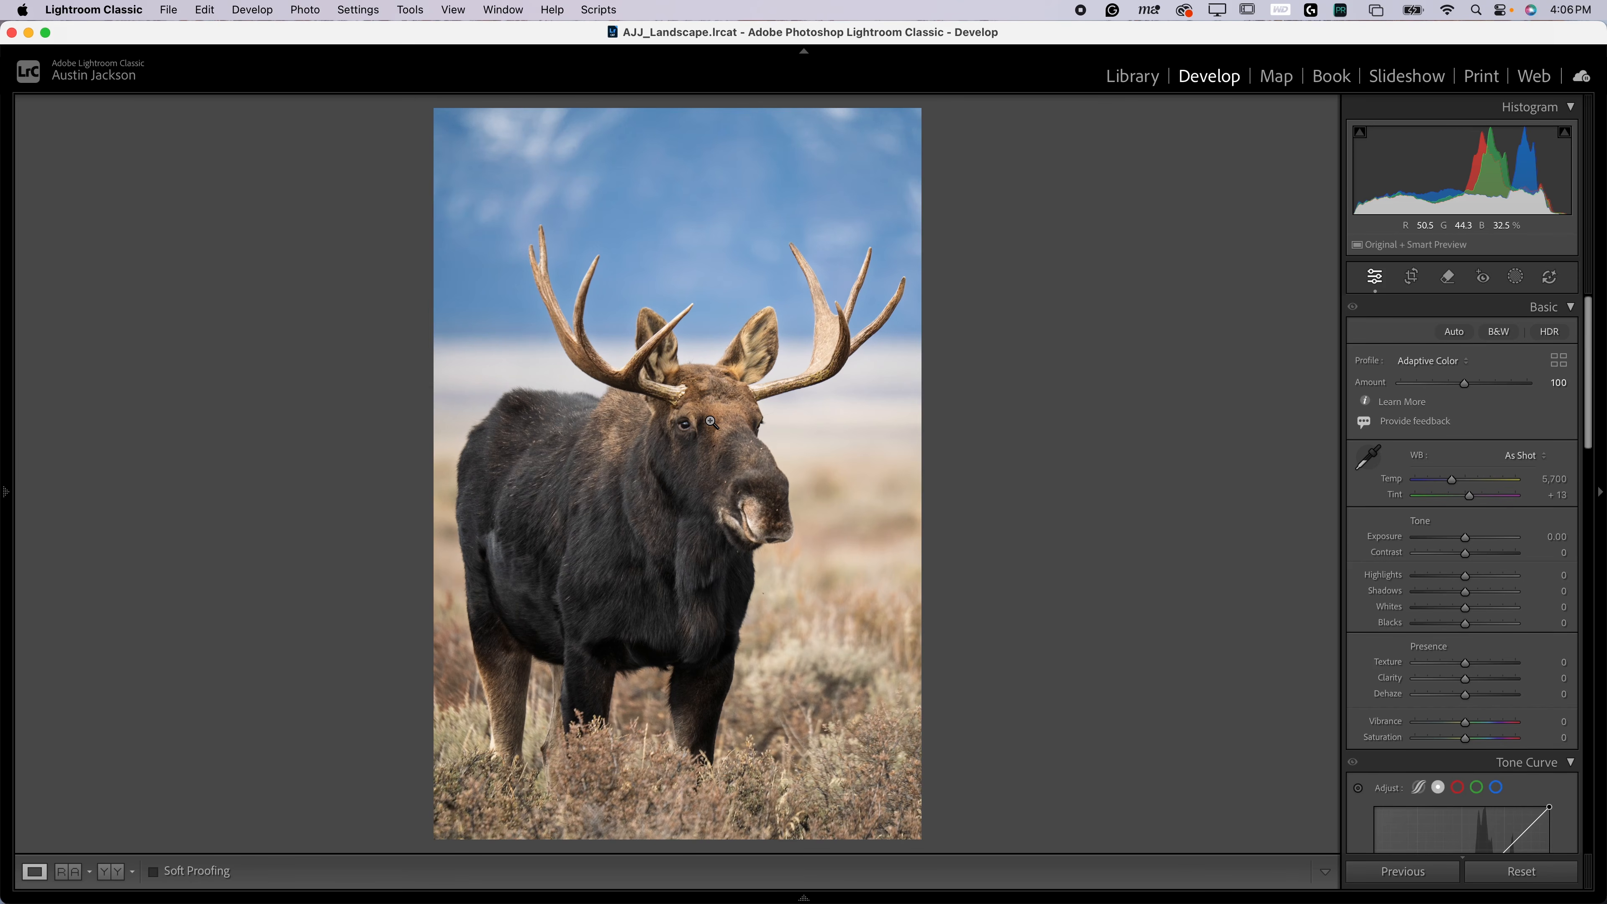
Raise the Adaptive Color profile amount to 200 and set Exposure to −0.80 and Highlights to −31, checking the antler edges up close
{"action": "left_click", "coordinate": [816, 283]}
{"action": "left_click_drag", "start_coordinate": [866, 315], "coordinate": [581, 564]}
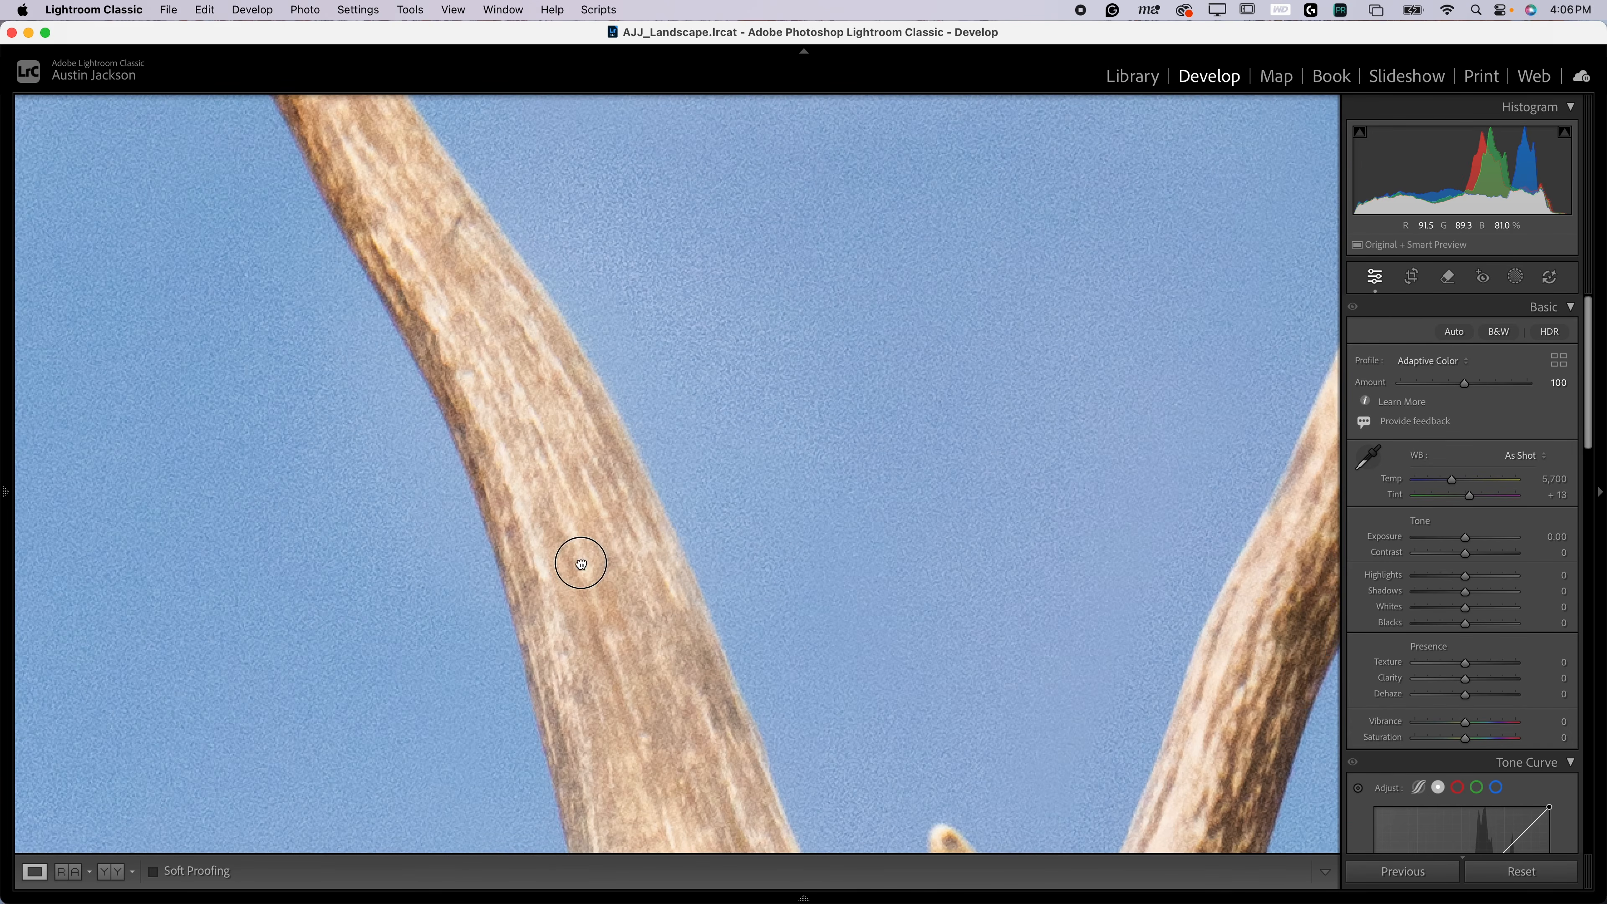
{"action": "left_click_drag", "start_coordinate": [488, 433], "coordinate": [513, 456]}
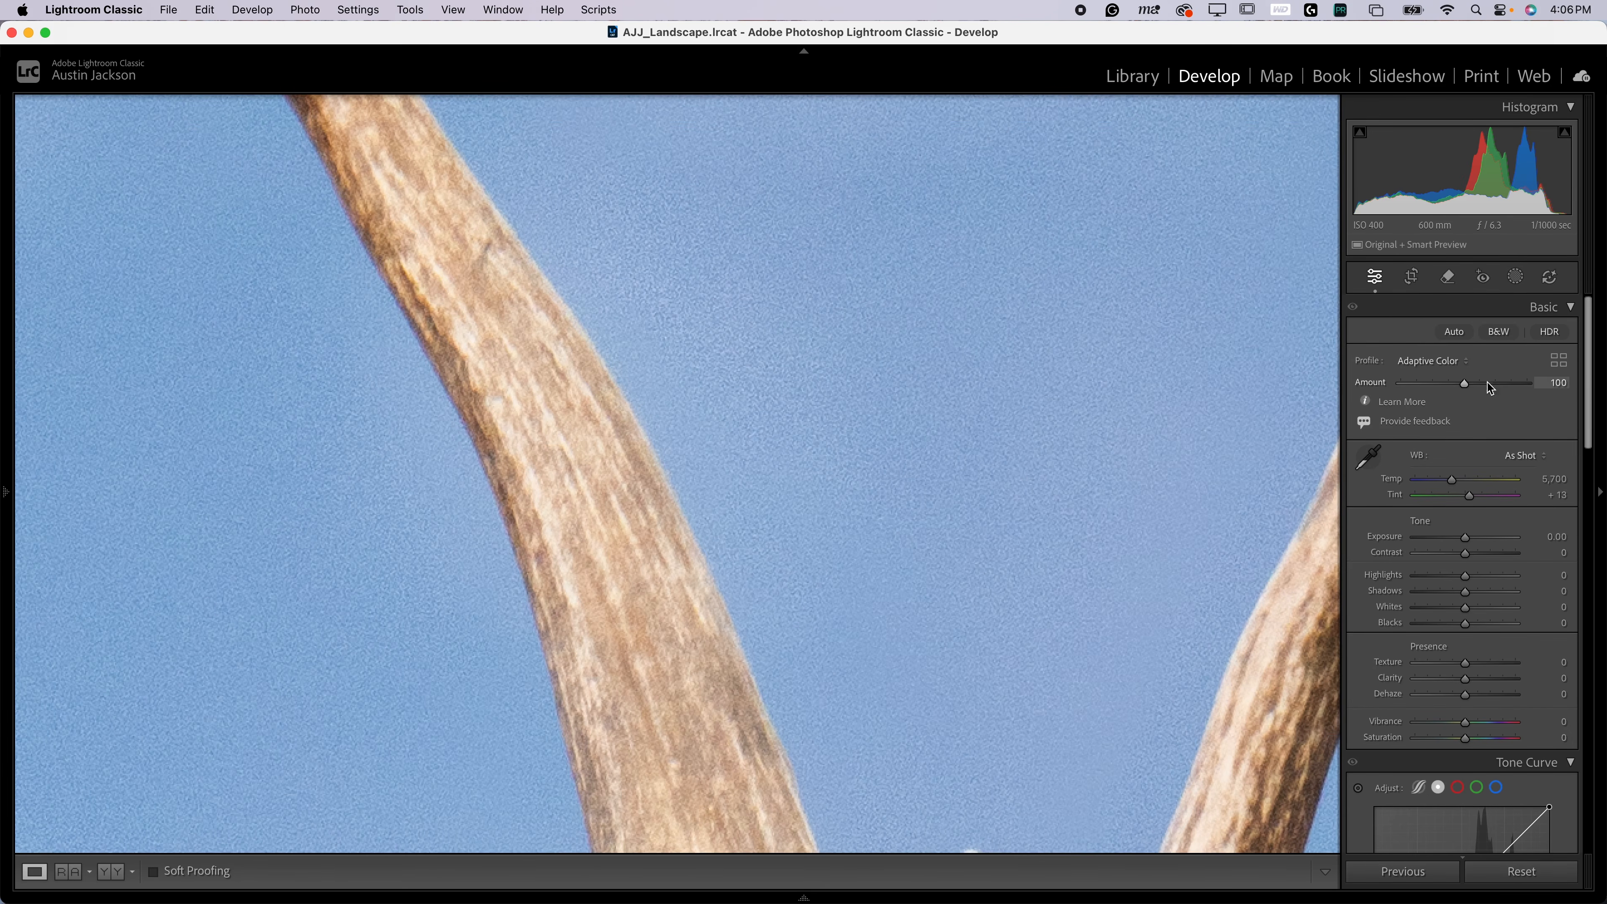
{"action": "left_click_drag", "start_coordinate": [1463, 386], "coordinate": [1526, 386]}
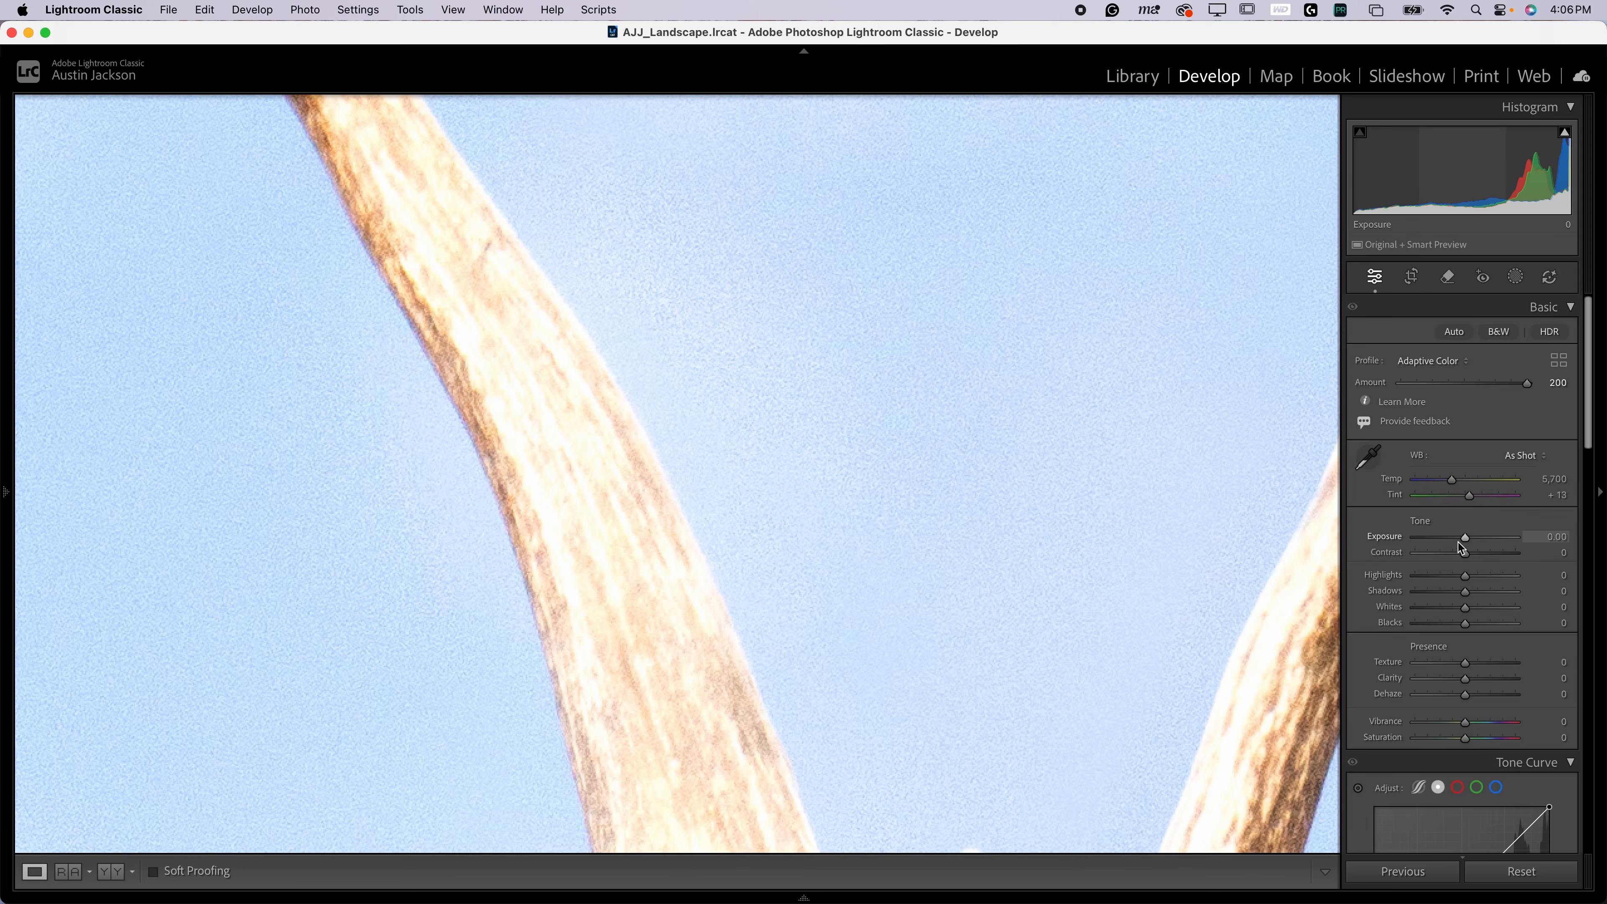
{"action": "left_click_drag", "start_coordinate": [1462, 538], "coordinate": [1449, 577]}
{"action": "left_click_drag", "start_coordinate": [974, 665], "coordinate": [944, 397]}
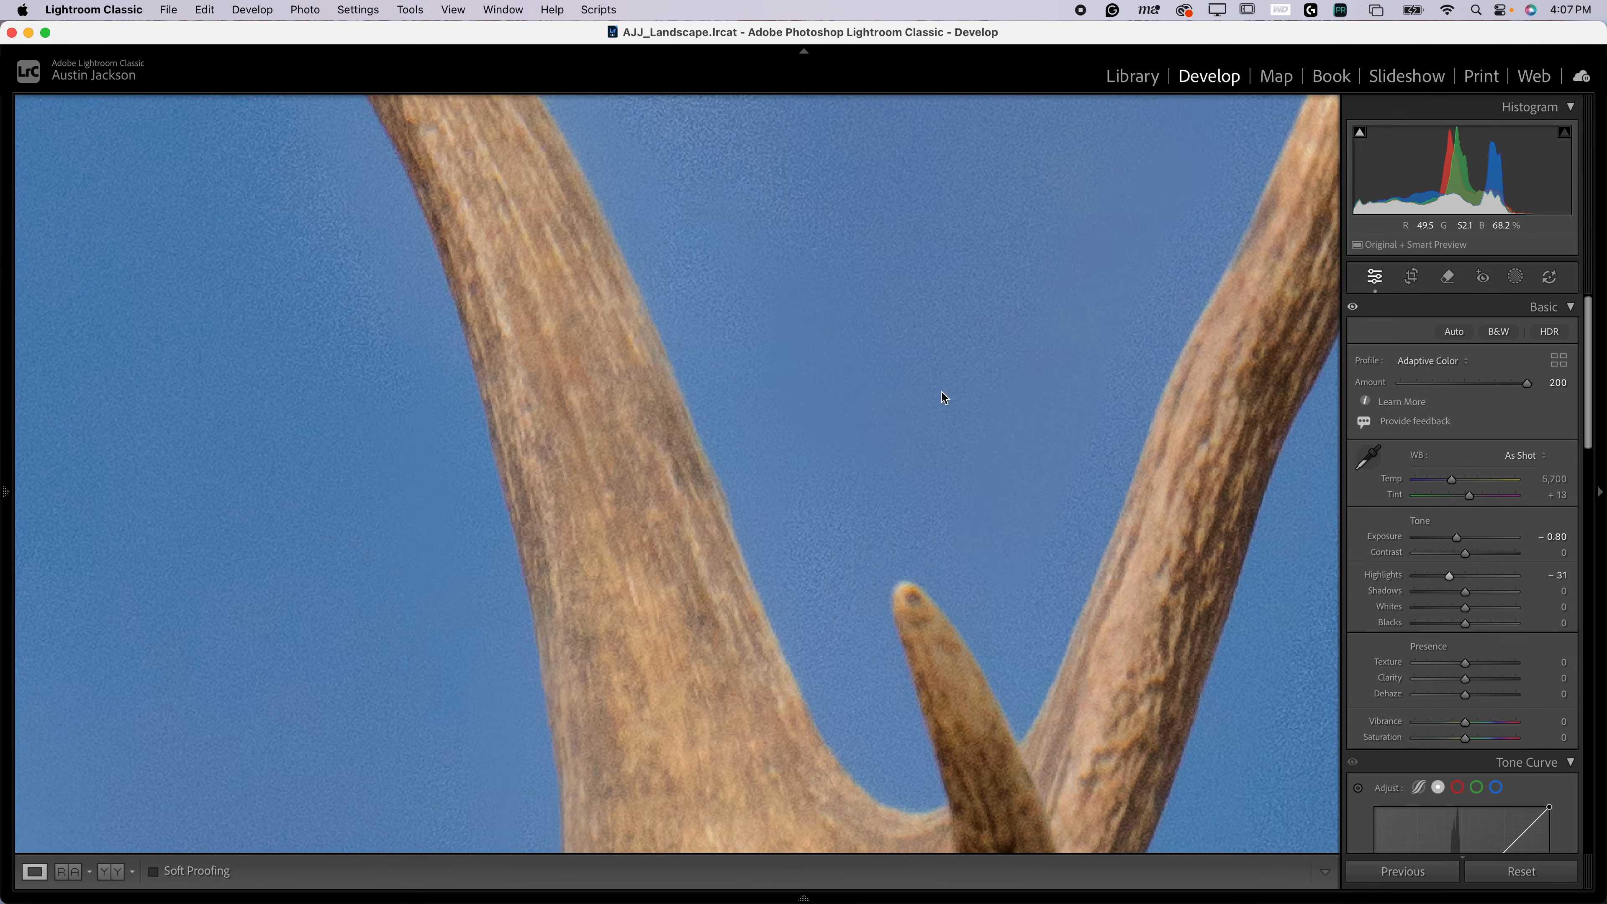
{"action": "scroll", "coordinate": [944, 397], "scroll_direction": "up", "scroll_amount": 5}
{"action": "left_click_drag", "start_coordinate": [868, 520], "coordinate": [812, 613]}
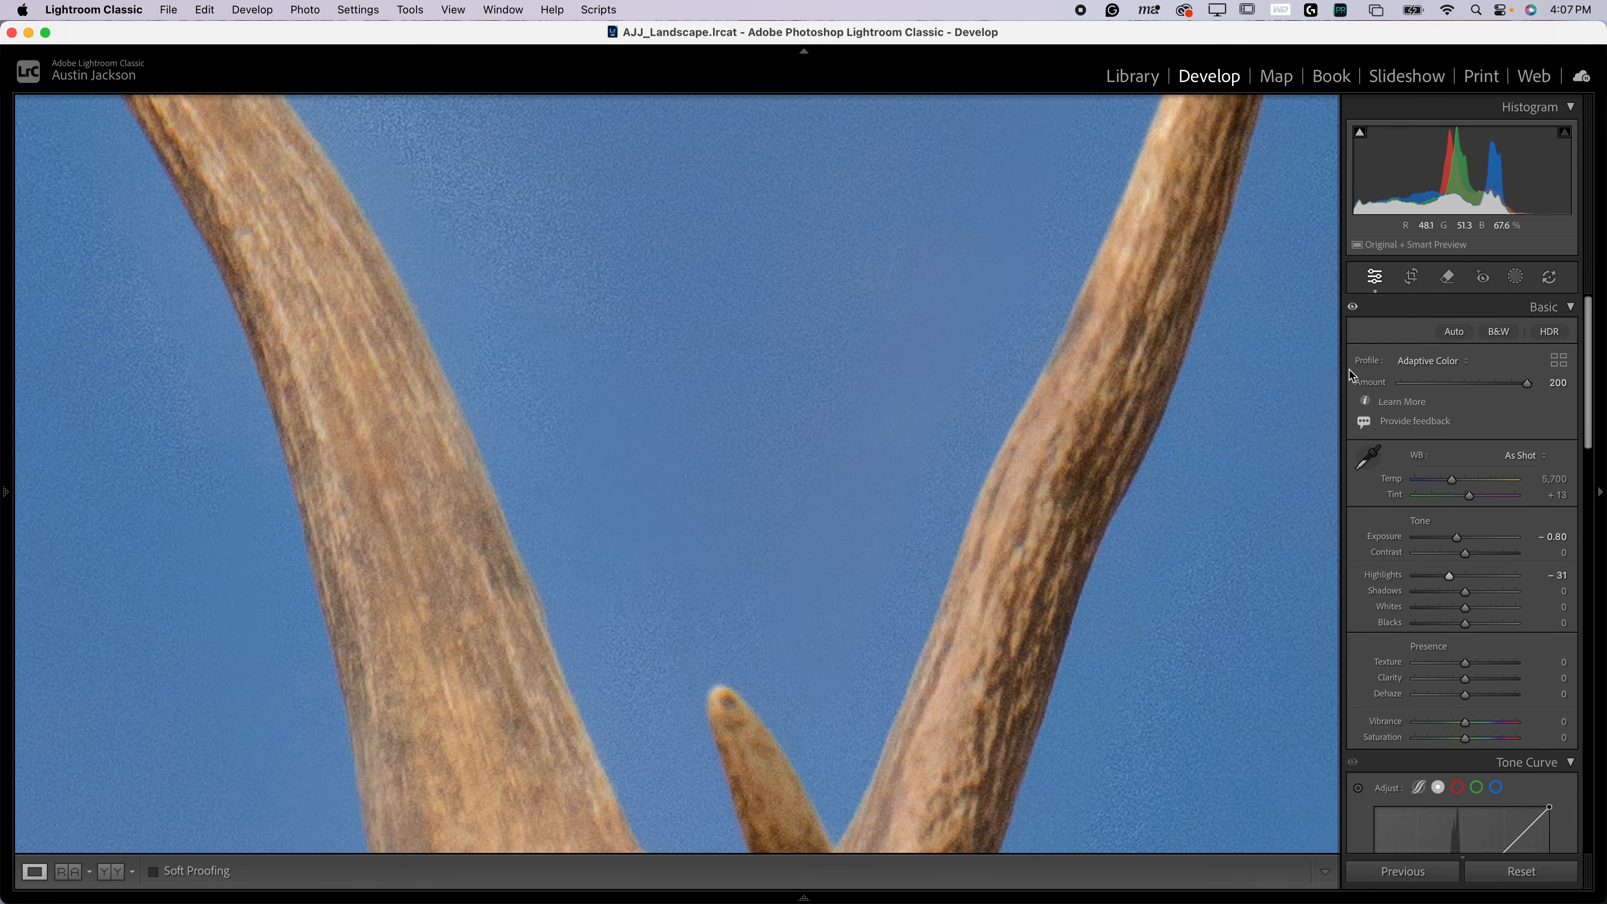
Try a profile amount of 0 with Exposure +0.85 for comparison, undo the exposure change and restore the amount to 200
{"action": "left_click", "coordinate": [1401, 385]}
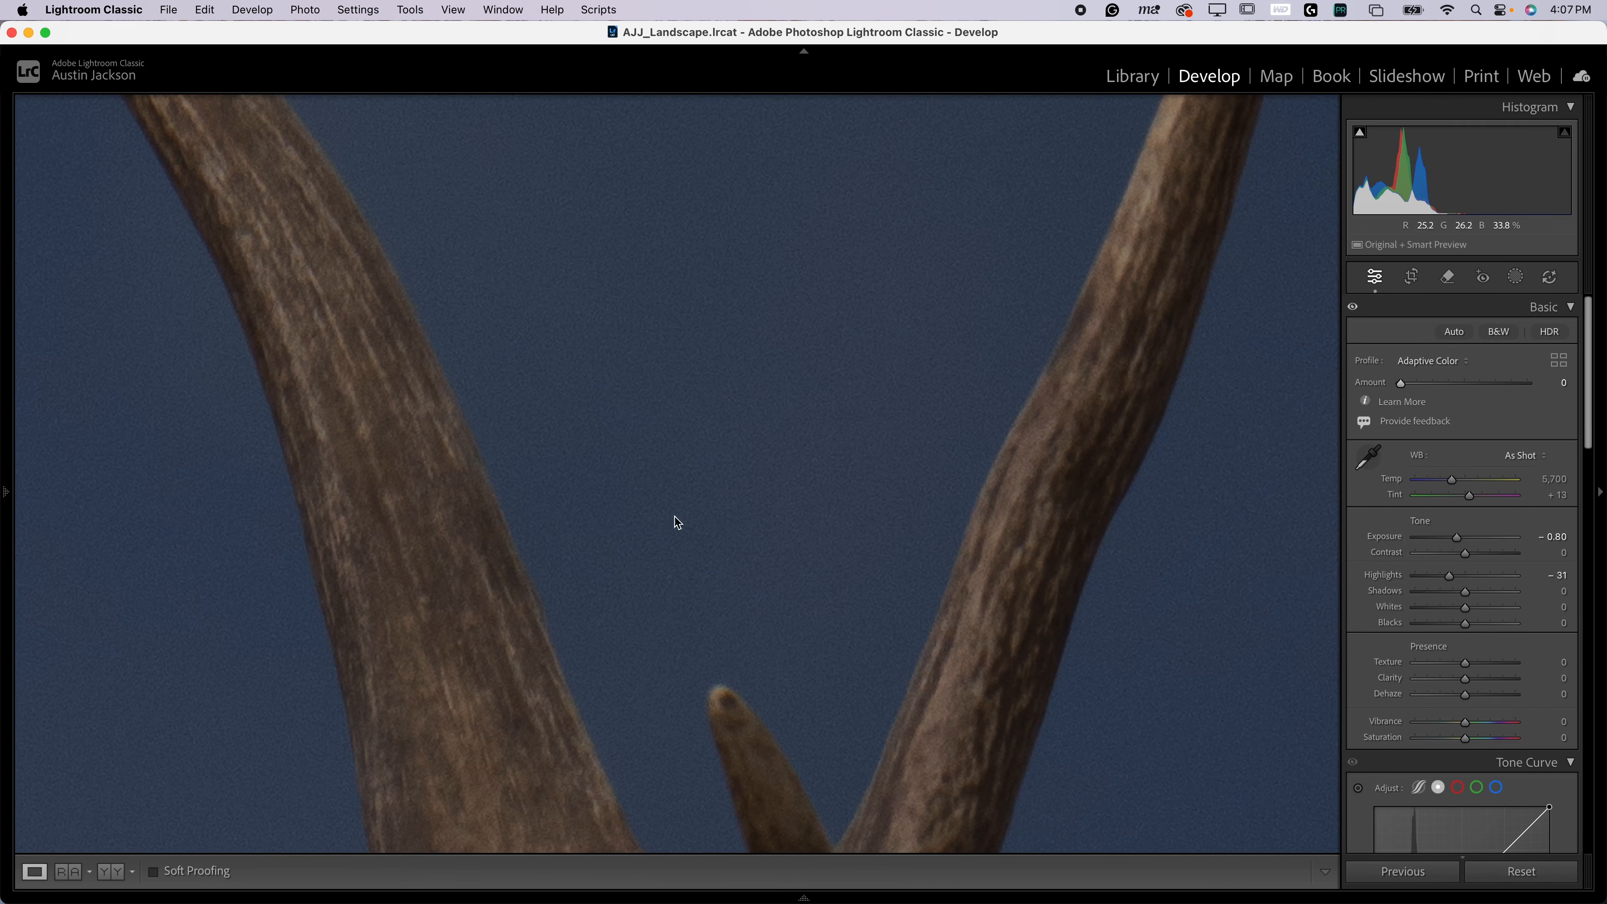
{"action": "left_click_drag", "start_coordinate": [1460, 543], "coordinate": [1479, 546]}
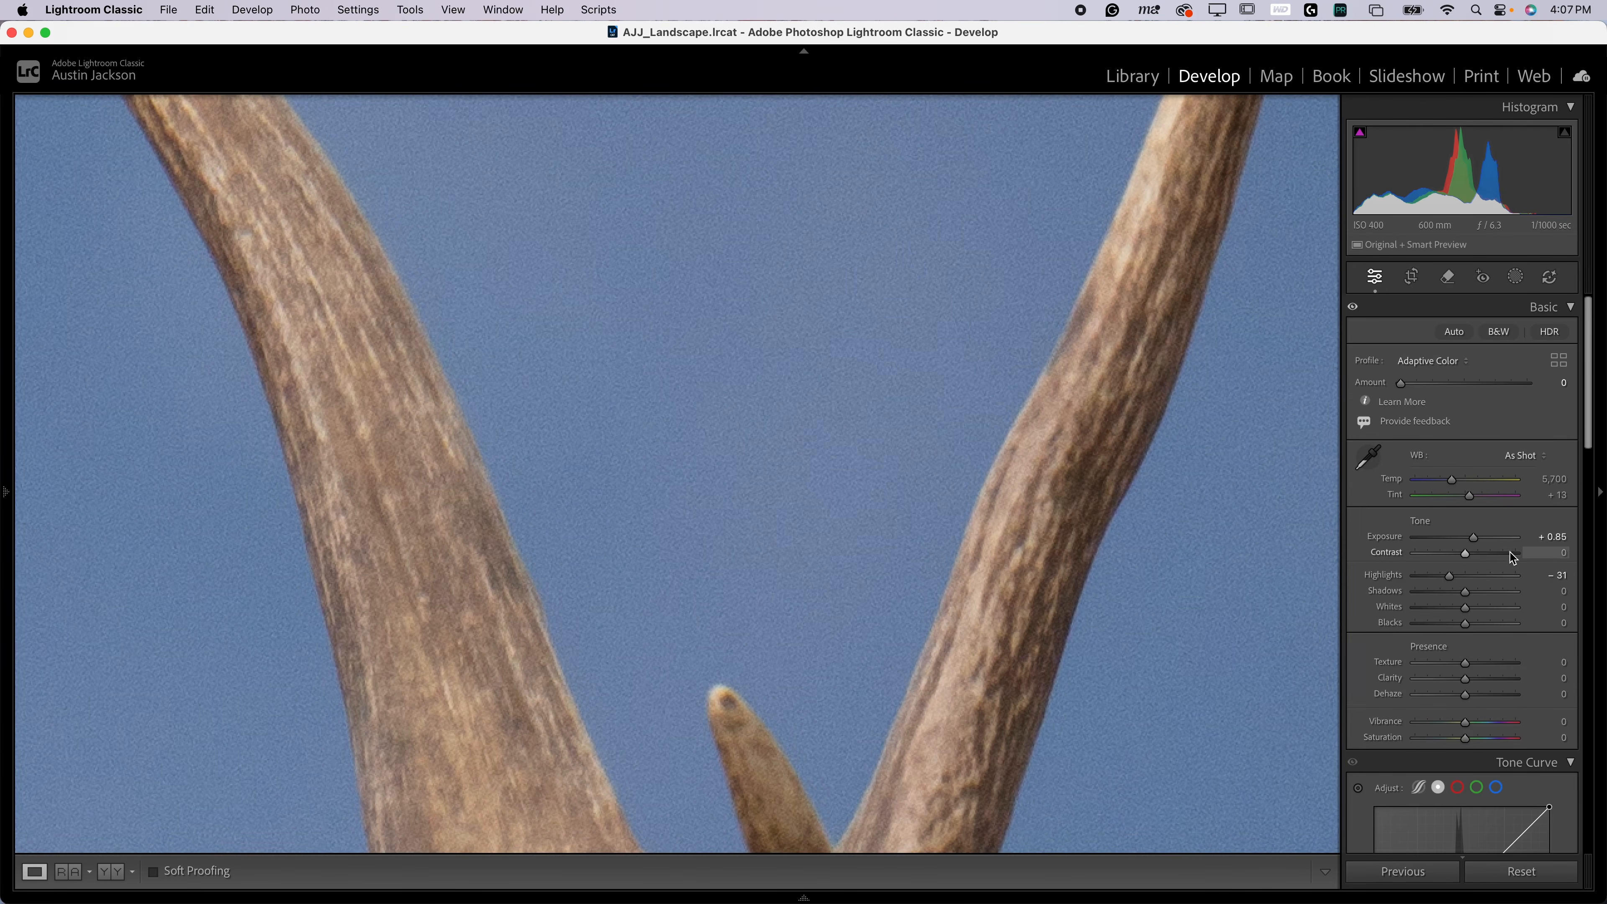
{"action": "key", "text": "super+z"}
{"action": "left_click", "coordinate": [1457, 383]}
{"action": "left_click_drag", "start_coordinate": [1457, 384], "coordinate": [1553, 371]}
Examine the edges of both antlers against the blue background up close for halos and uneven noise
{"action": "left_click_drag", "start_coordinate": [964, 447], "coordinate": [1025, 509]}
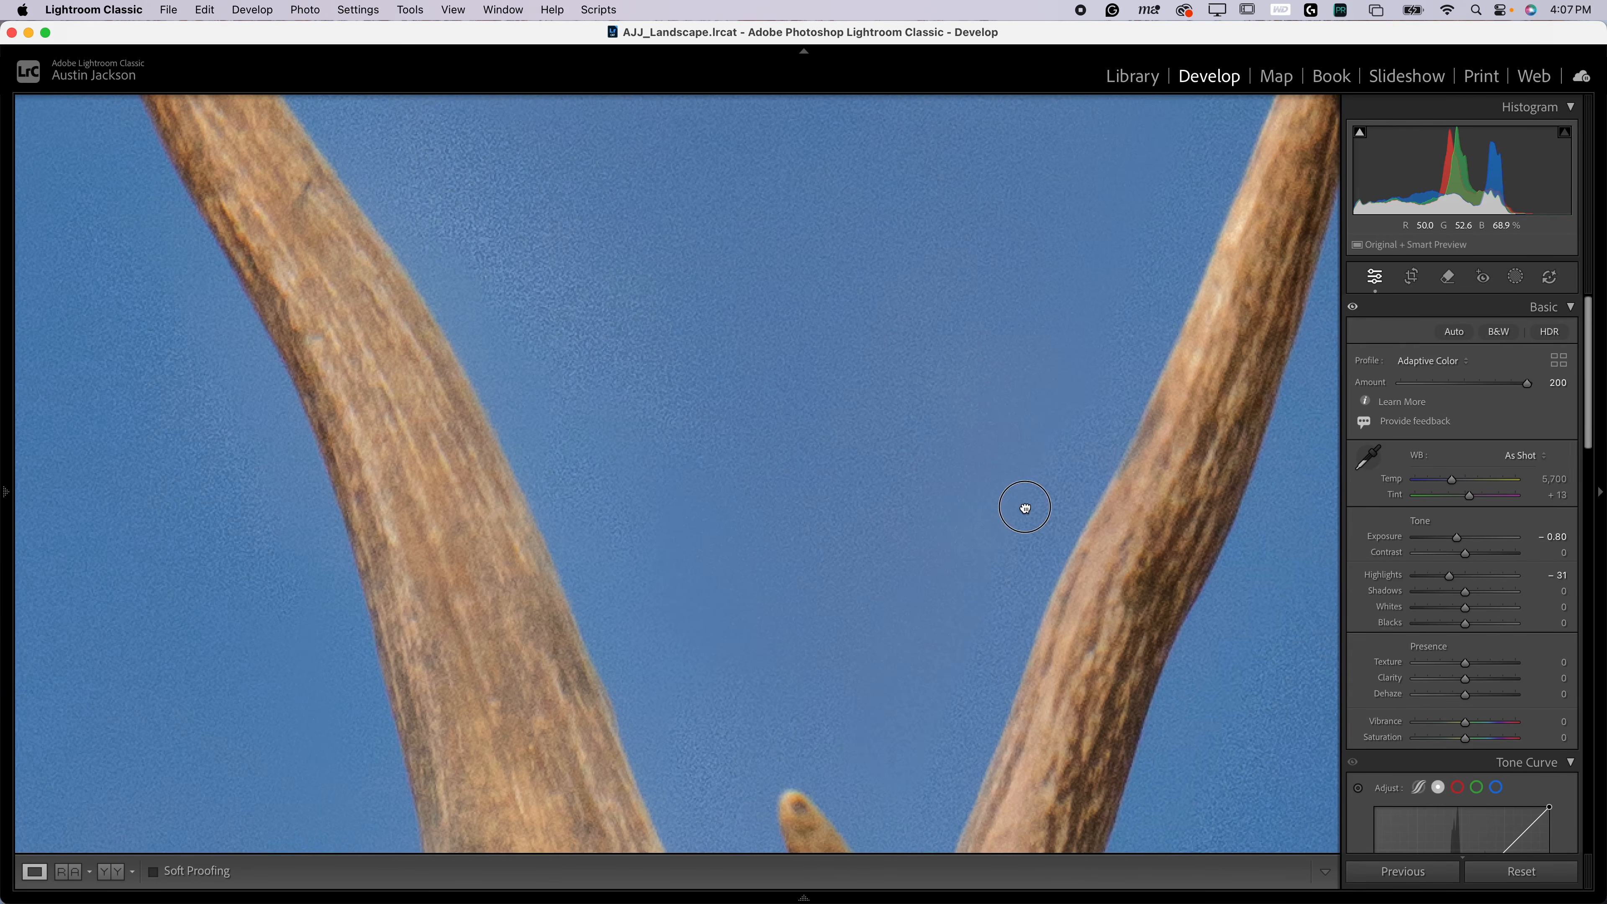
{"action": "left_click_drag", "start_coordinate": [637, 424], "coordinate": [921, 695]}
{"action": "left_click_drag", "start_coordinate": [416, 327], "coordinate": [644, 504]}
{"action": "left_click_drag", "start_coordinate": [909, 656], "coordinate": [612, 226]}
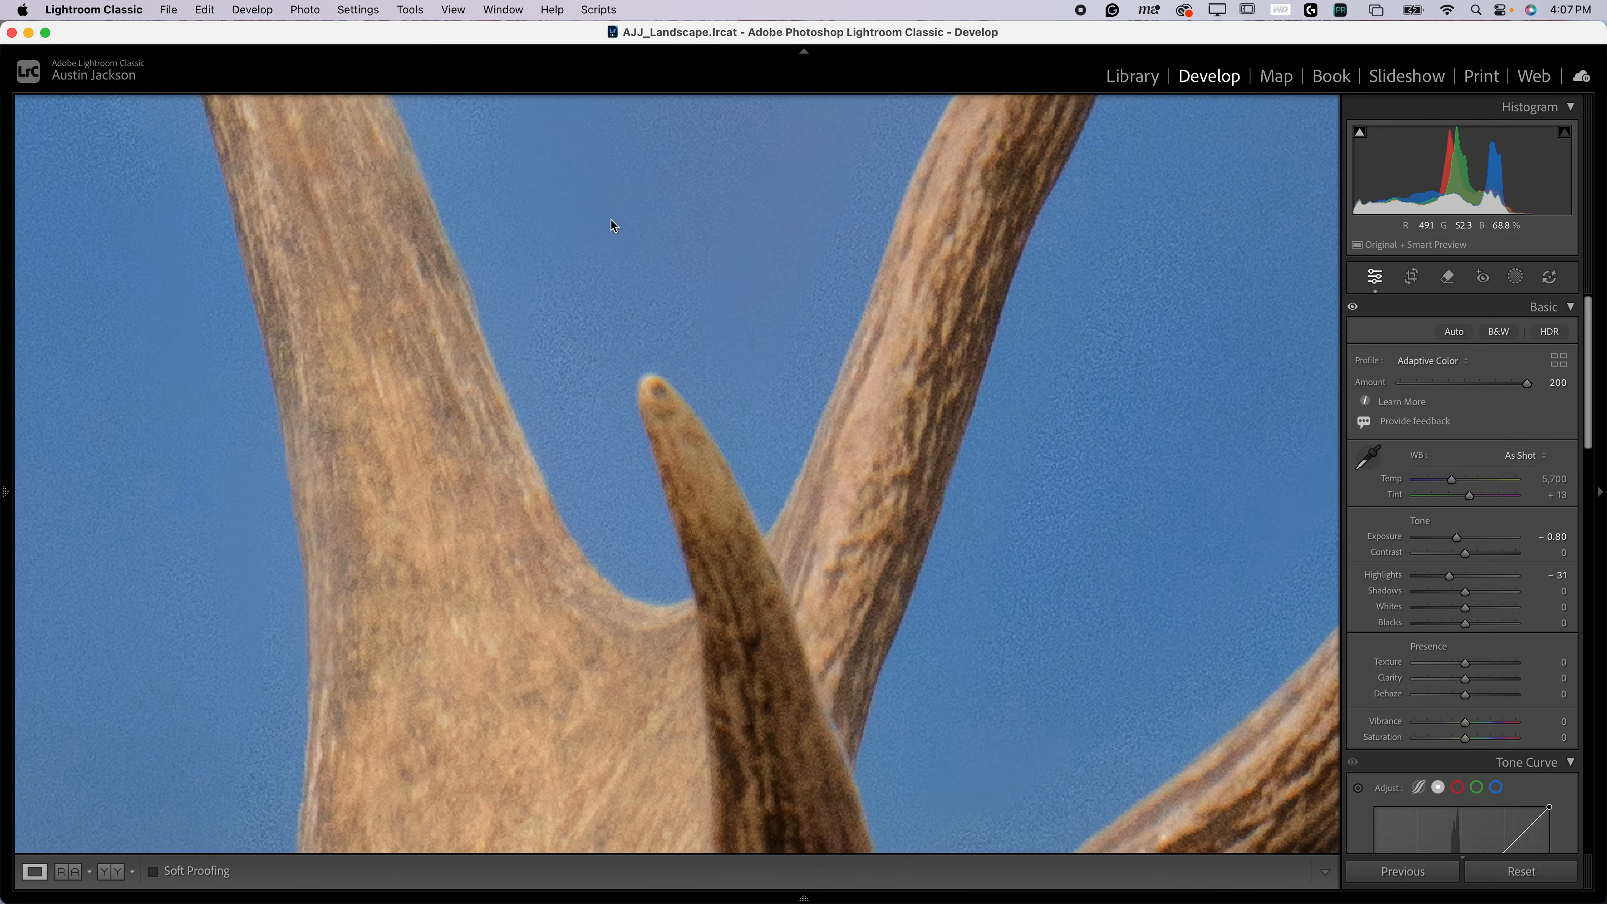
{"action": "left_click", "coordinate": [911, 637]}
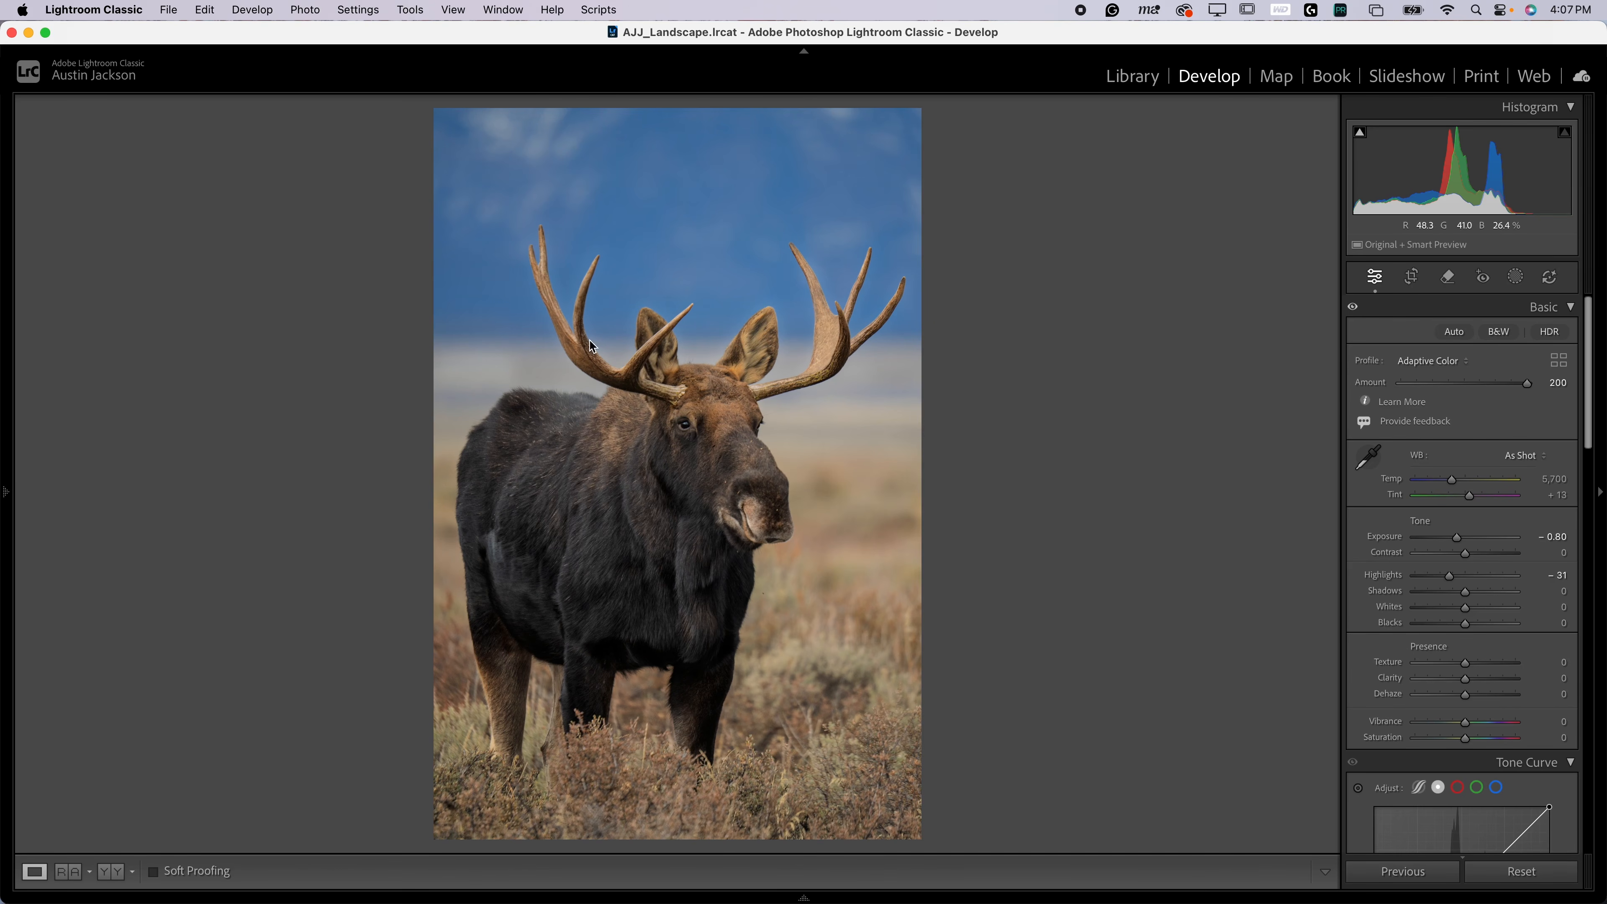
{"action": "left_click", "coordinate": [573, 288]}
{"action": "left_click_drag", "start_coordinate": [574, 285], "coordinate": [524, 403]}
{"action": "left_click_drag", "start_coordinate": [454, 251], "coordinate": [923, 731]}
{"action": "left_click_drag", "start_coordinate": [402, 280], "coordinate": [504, 393]}
{"action": "left_click_drag", "start_coordinate": [713, 484], "coordinate": [574, 362]}
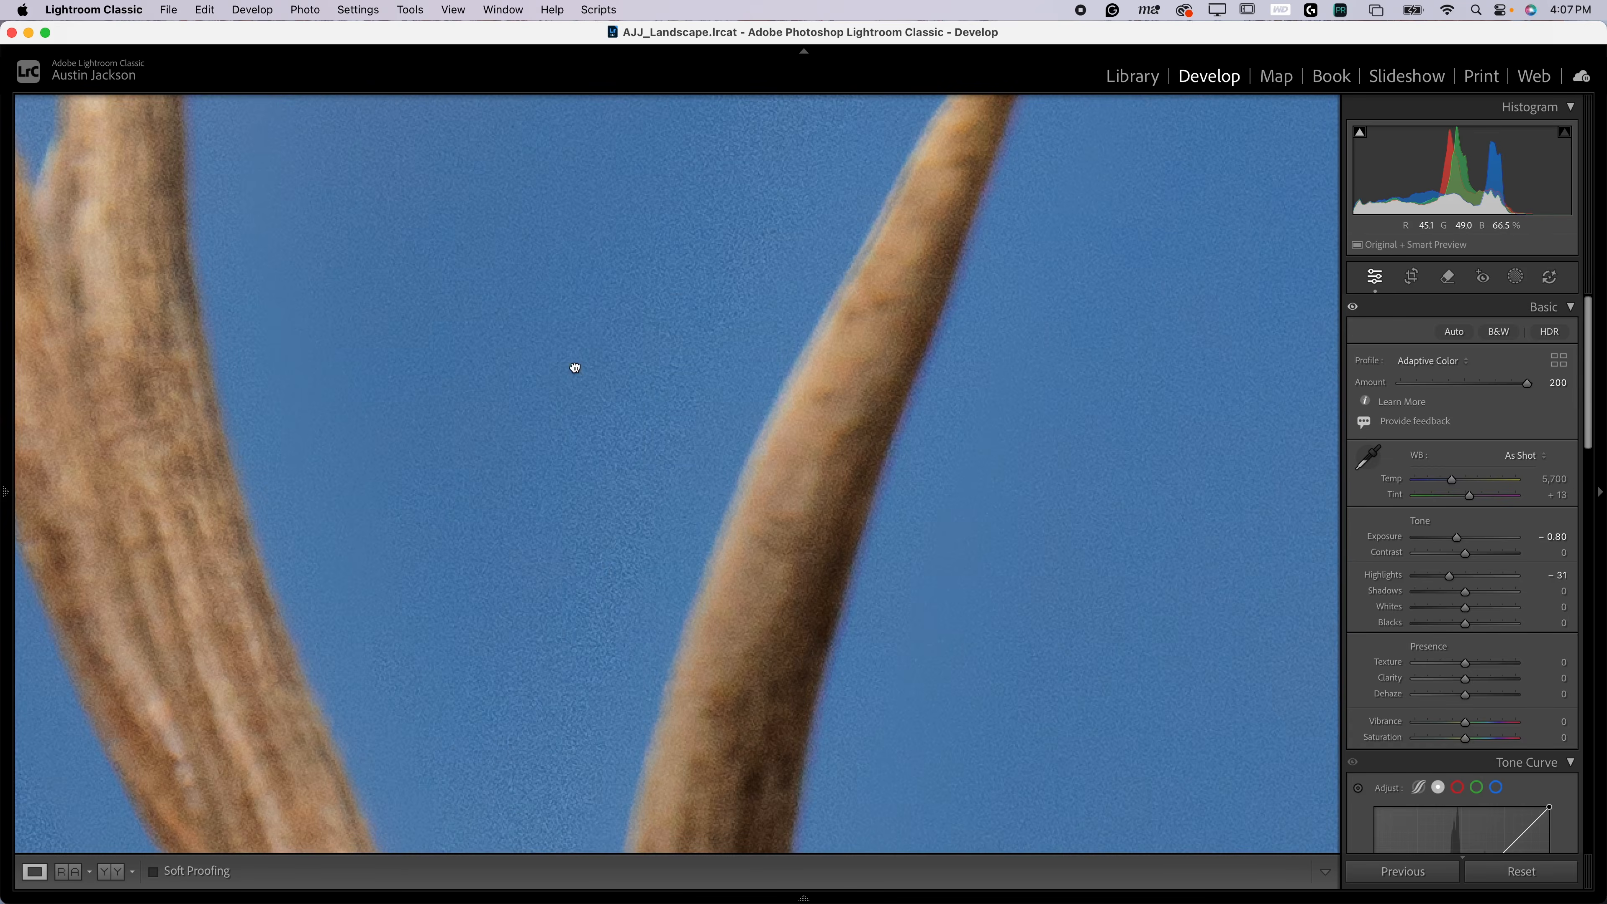
Raise Shadows to +32 on the moose photo and switch its profile to Adobe Color
{"action": "left_click", "coordinate": [574, 363]}
{"action": "left_click_drag", "start_coordinate": [1466, 593], "coordinate": [1483, 595]}
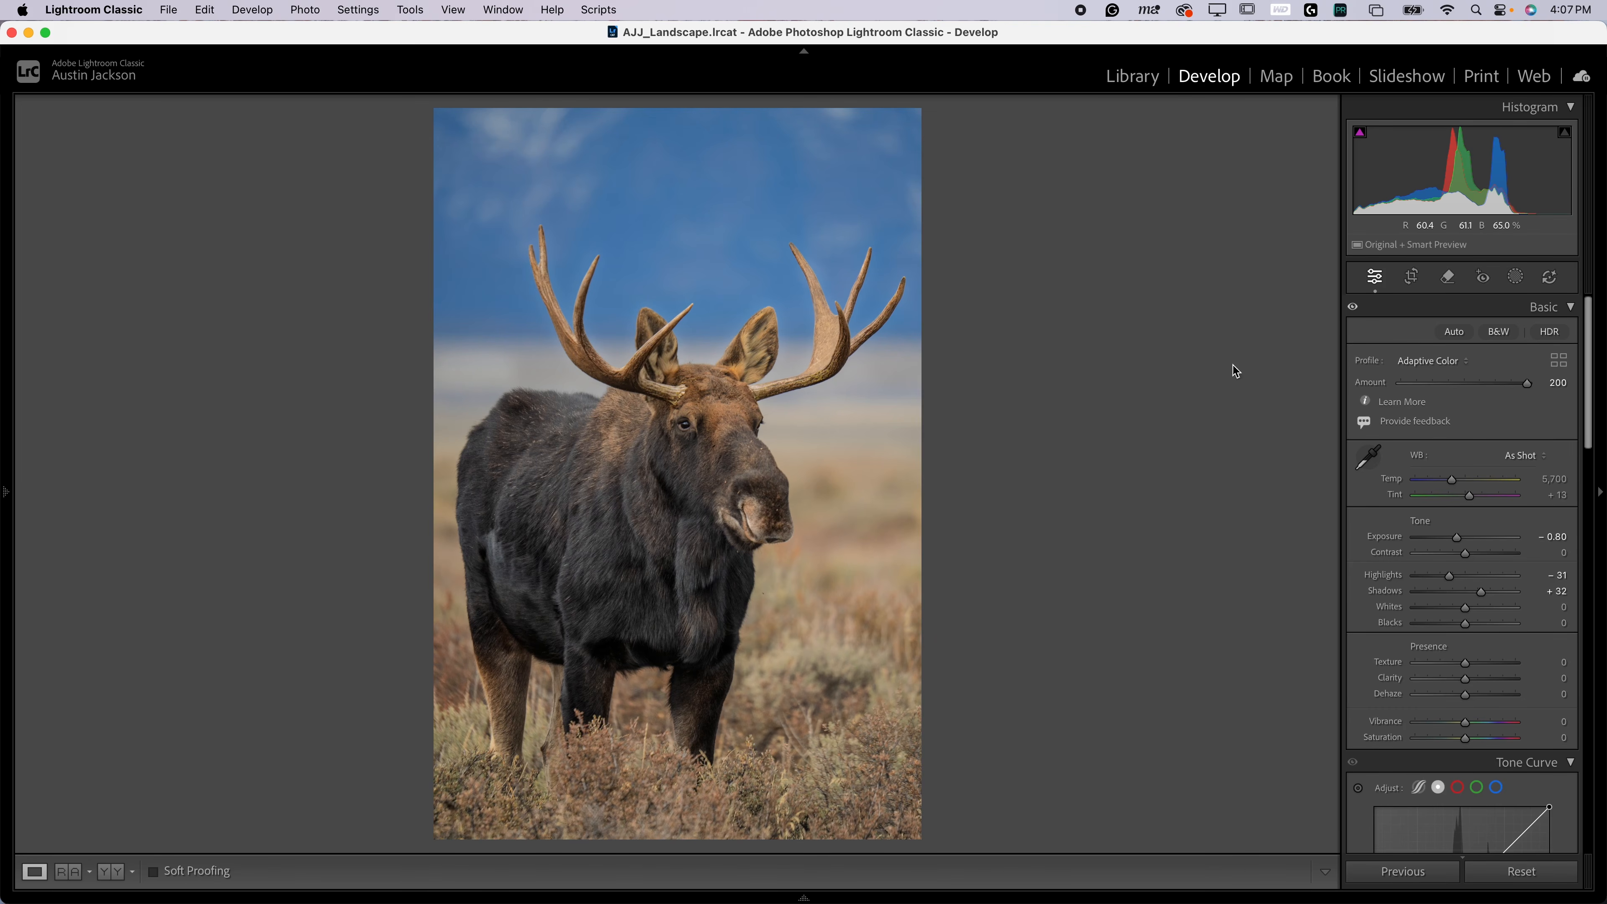
{"action": "left_click", "coordinate": [1431, 360]}
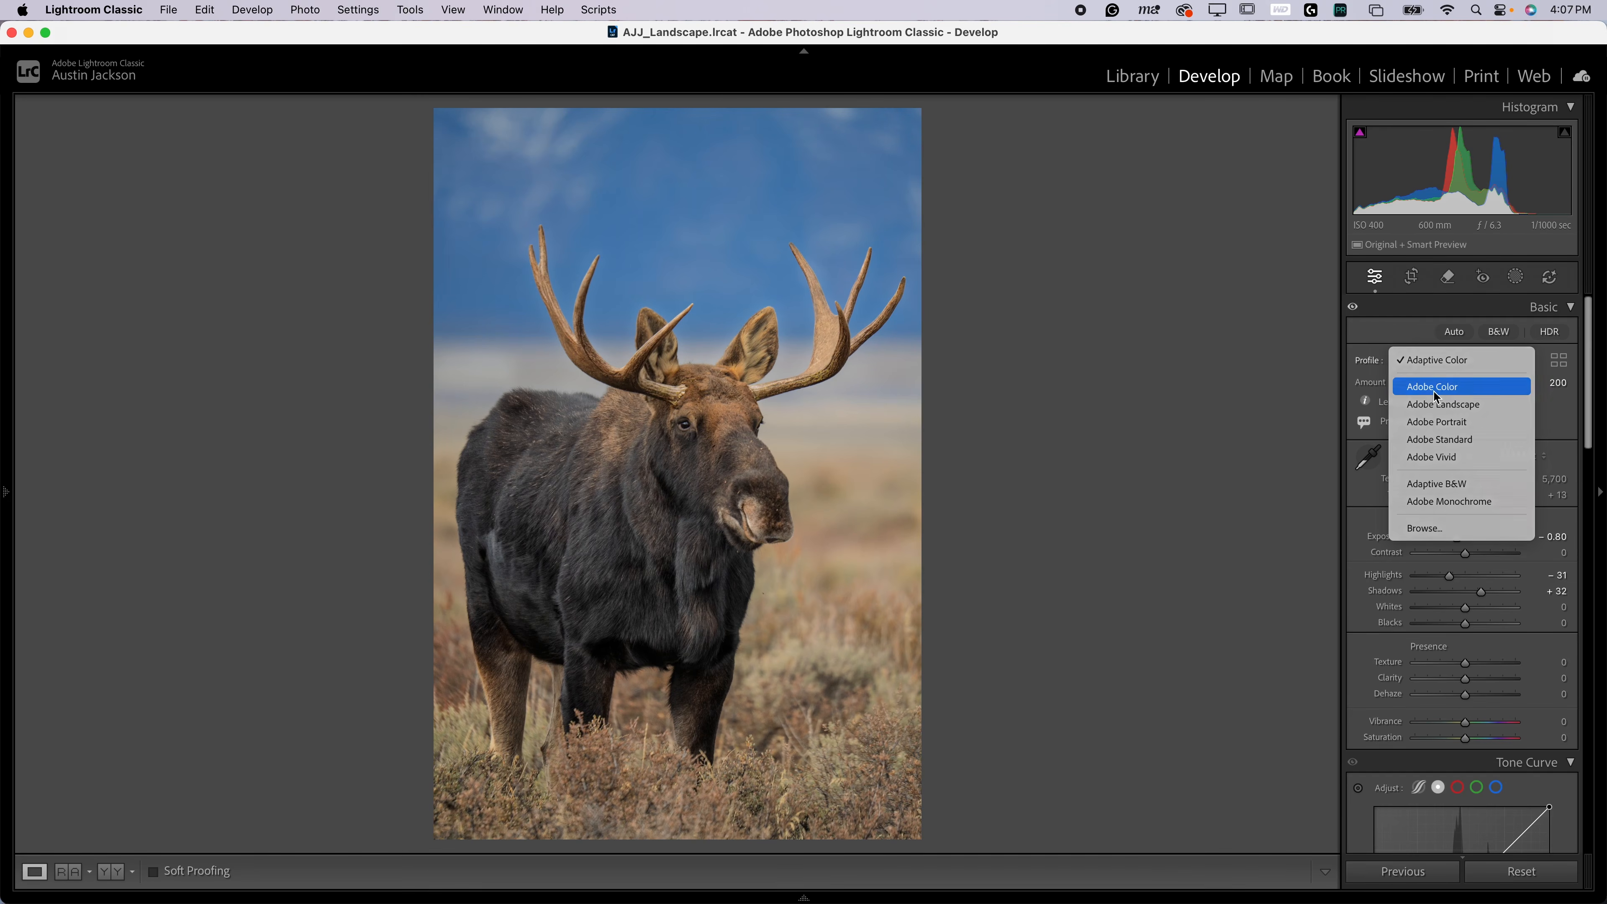
{"action": "left_click", "coordinate": [1434, 391]}
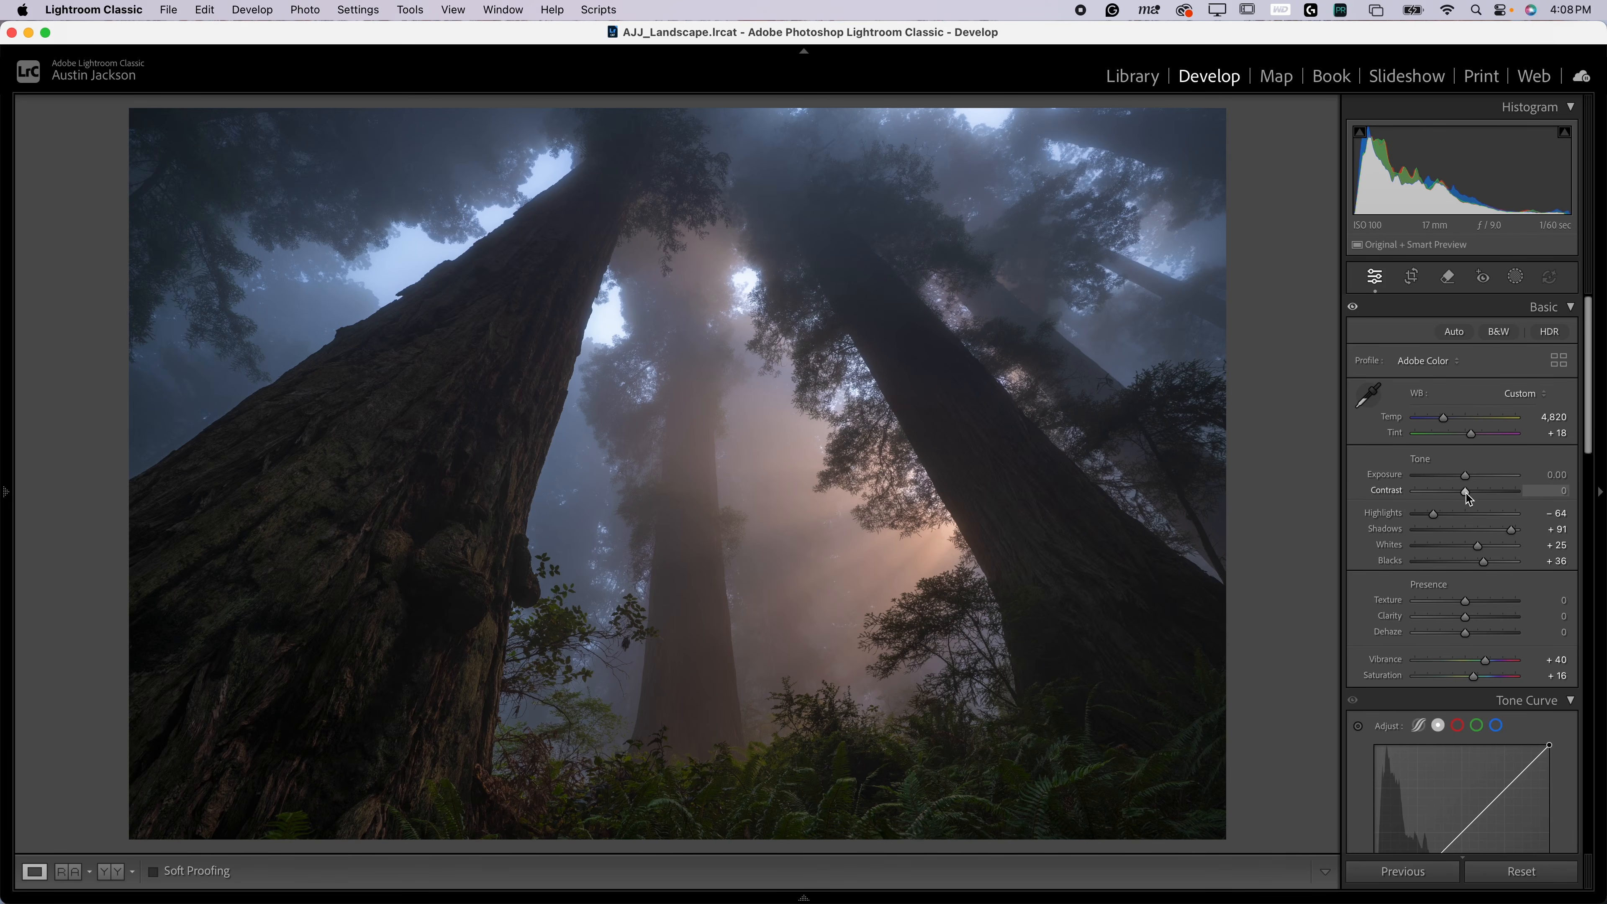
Try Contrast at +100 on the redwood forest photo, then reset it to 0
{"action": "left_click_drag", "start_coordinate": [1466, 493], "coordinate": [1526, 490]}
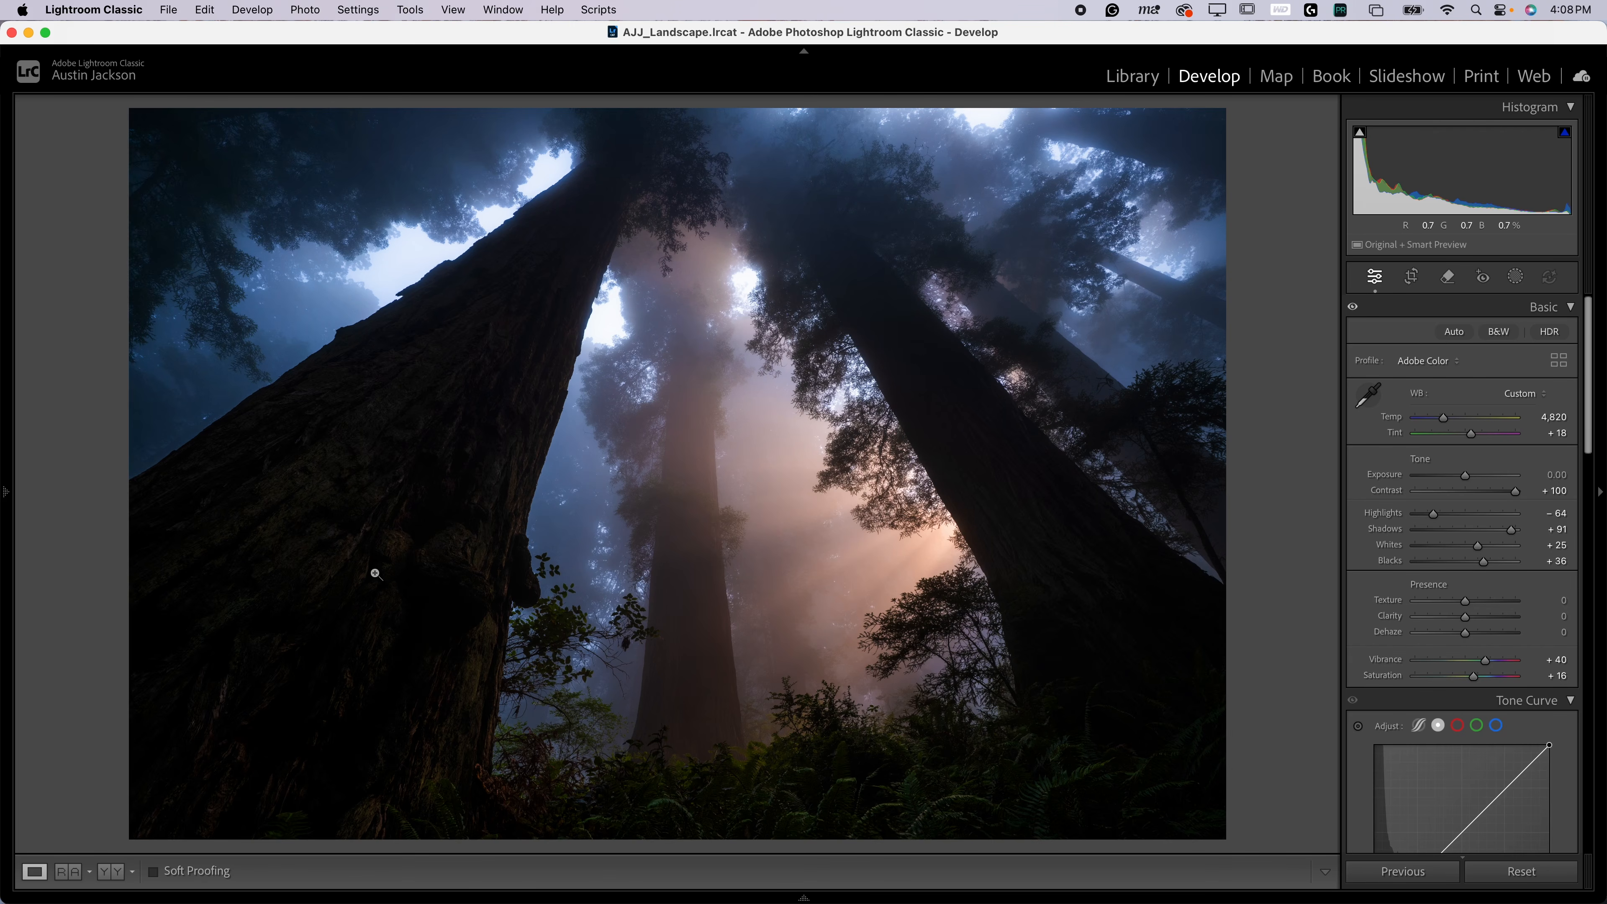
{"action": "double_click", "coordinate": [1515, 492]}
Add two points to the redwood photo's tone curve, a shadow point at 59/57 and a highlight point at 188/206
{"action": "scroll", "coordinate": [1471, 514], "scroll_direction": "down", "scroll_amount": 5}
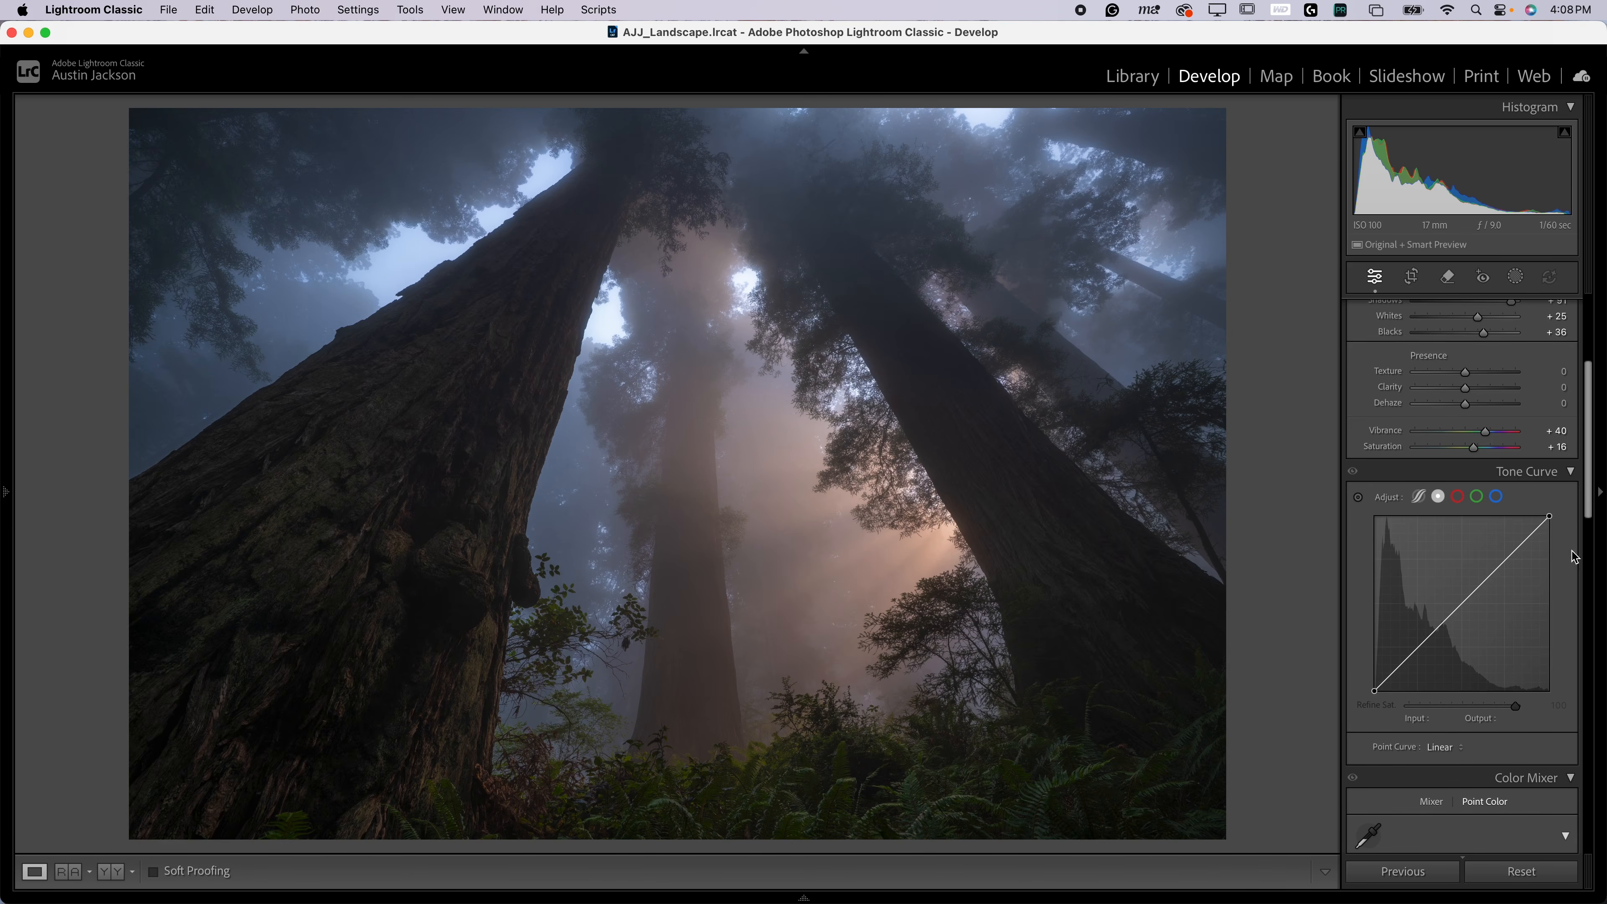
{"action": "left_click", "coordinate": [1414, 652]}
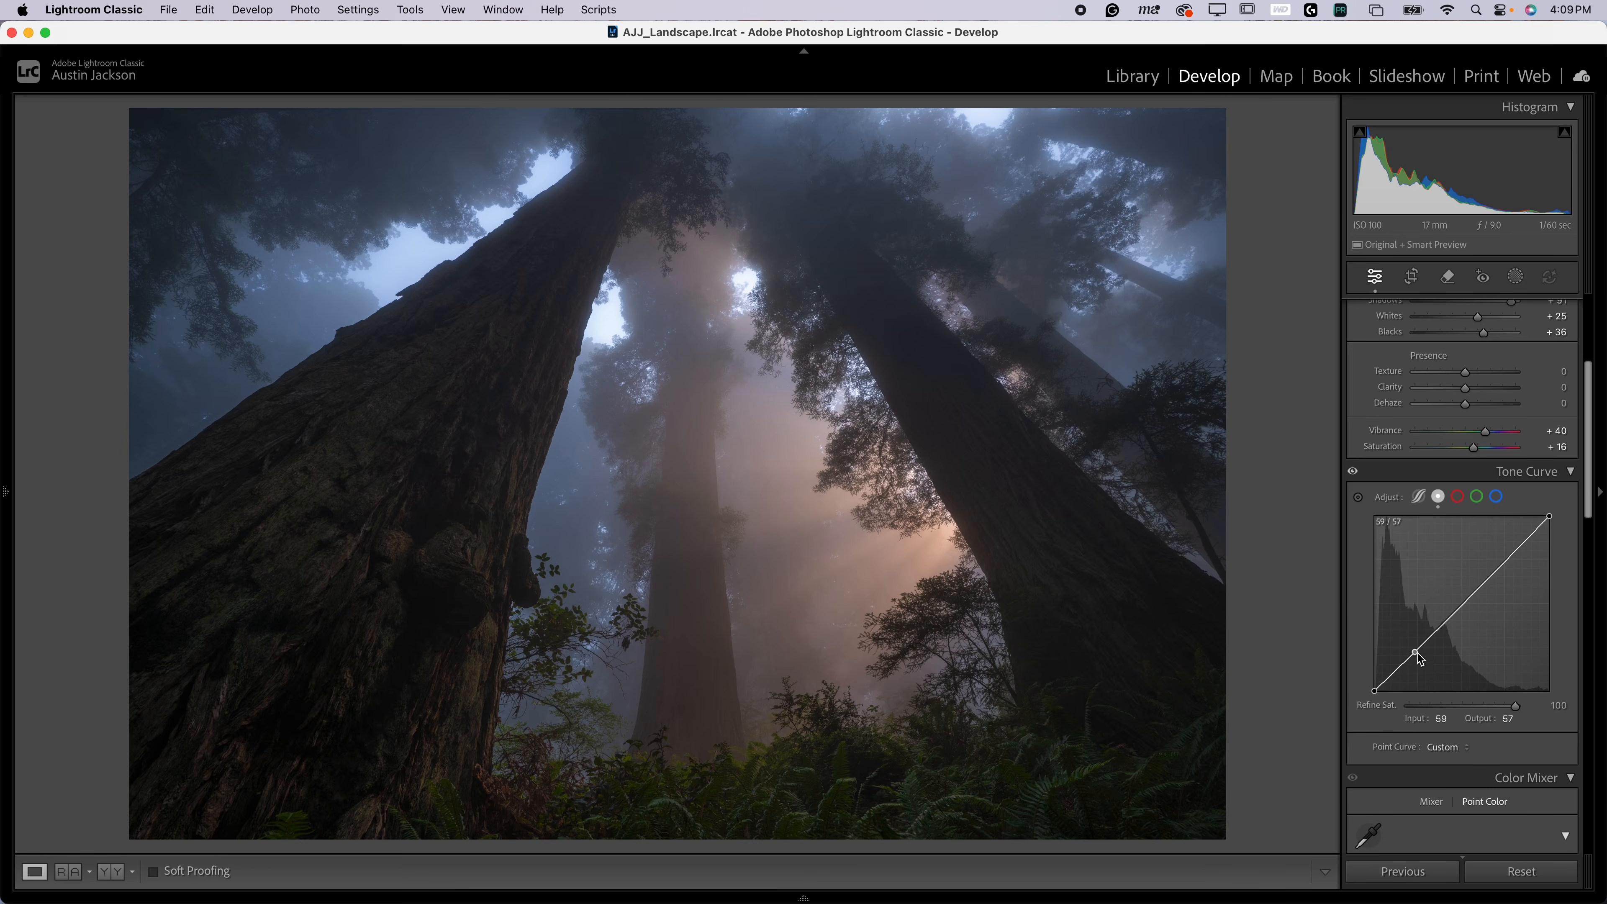
{"action": "left_click_drag", "start_coordinate": [1503, 560], "coordinate": [1508, 555]}
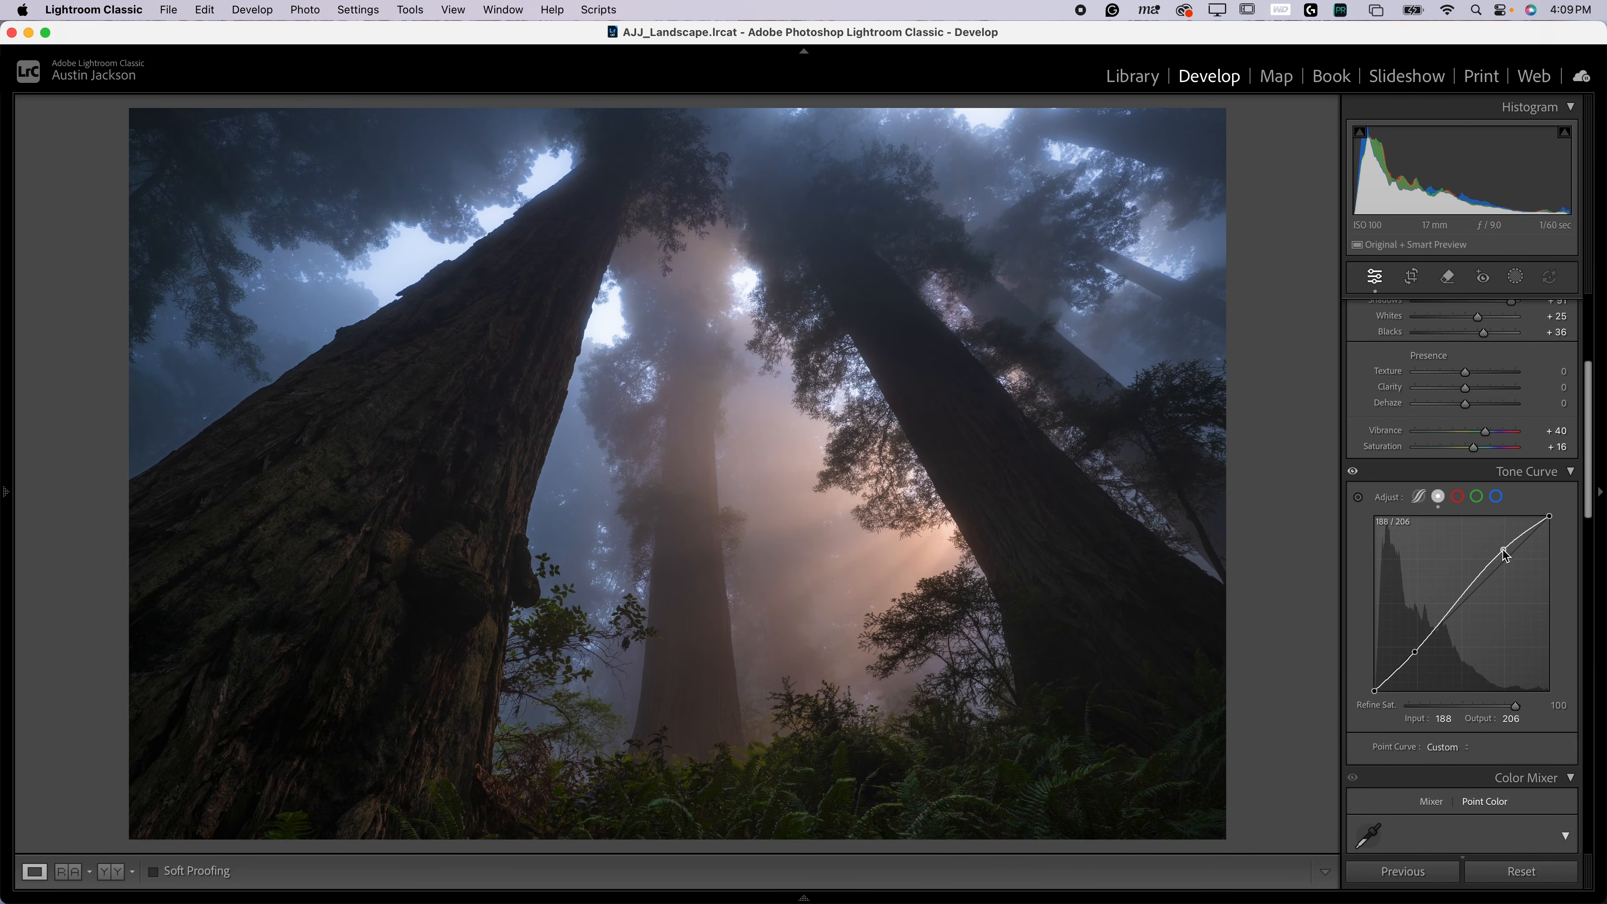
Try moving the tone curve's shadow point to 64/55 and to 60/39, undoing each change
{"action": "left_click_drag", "start_coordinate": [1416, 651], "coordinate": [1418, 653]}
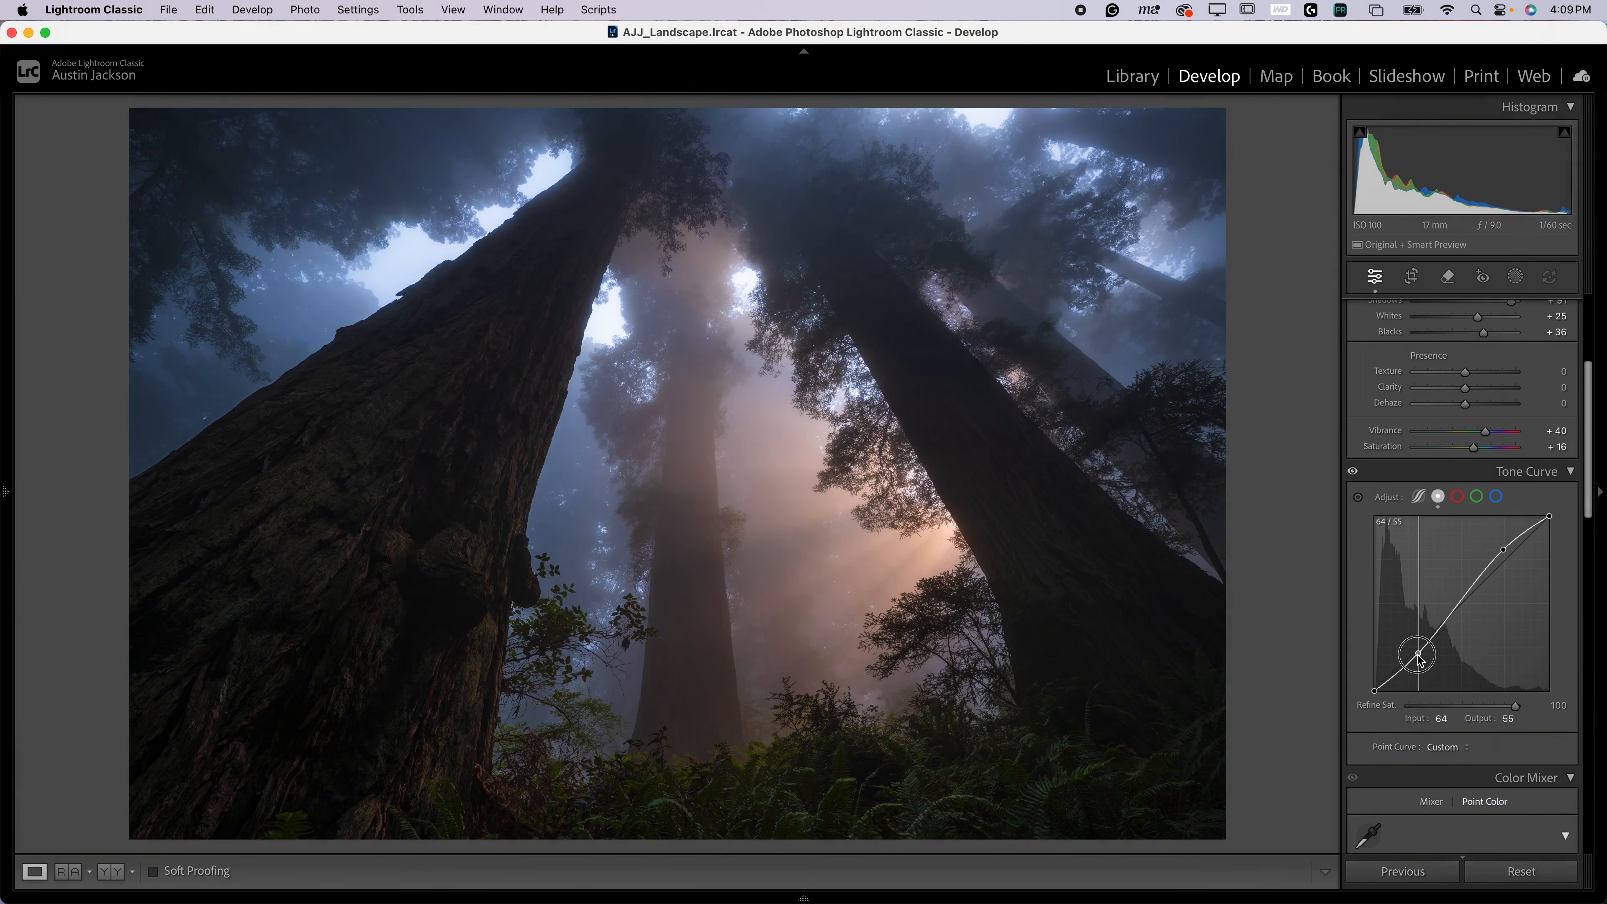
{"action": "key", "text": "super+z"}
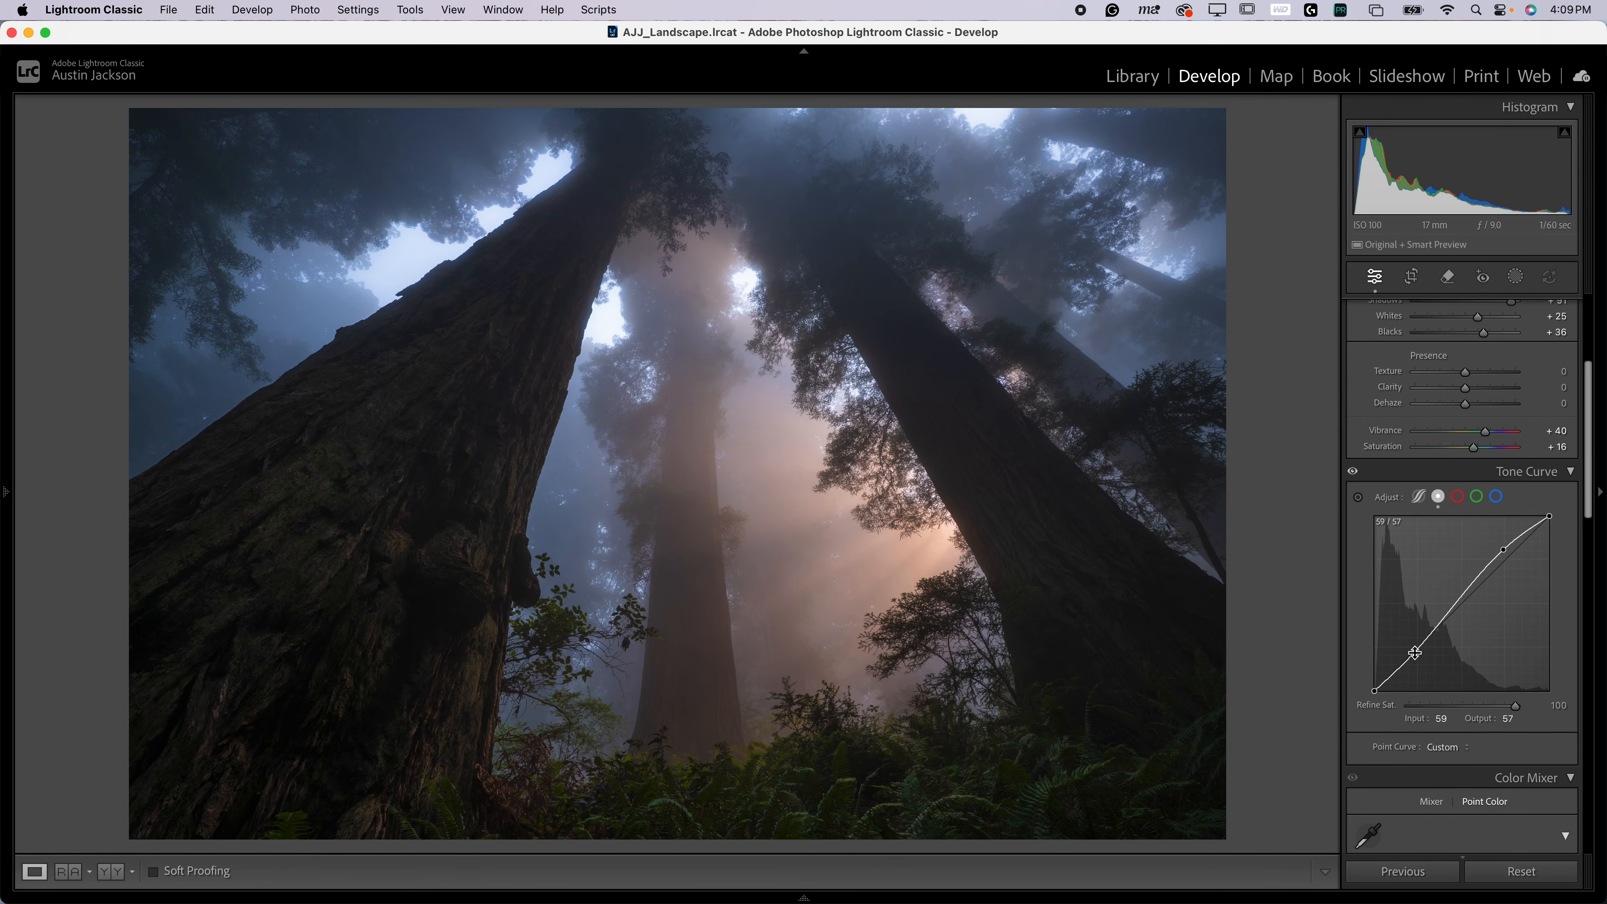
{"action": "left_click_drag", "start_coordinate": [1416, 655], "coordinate": [1417, 664]}
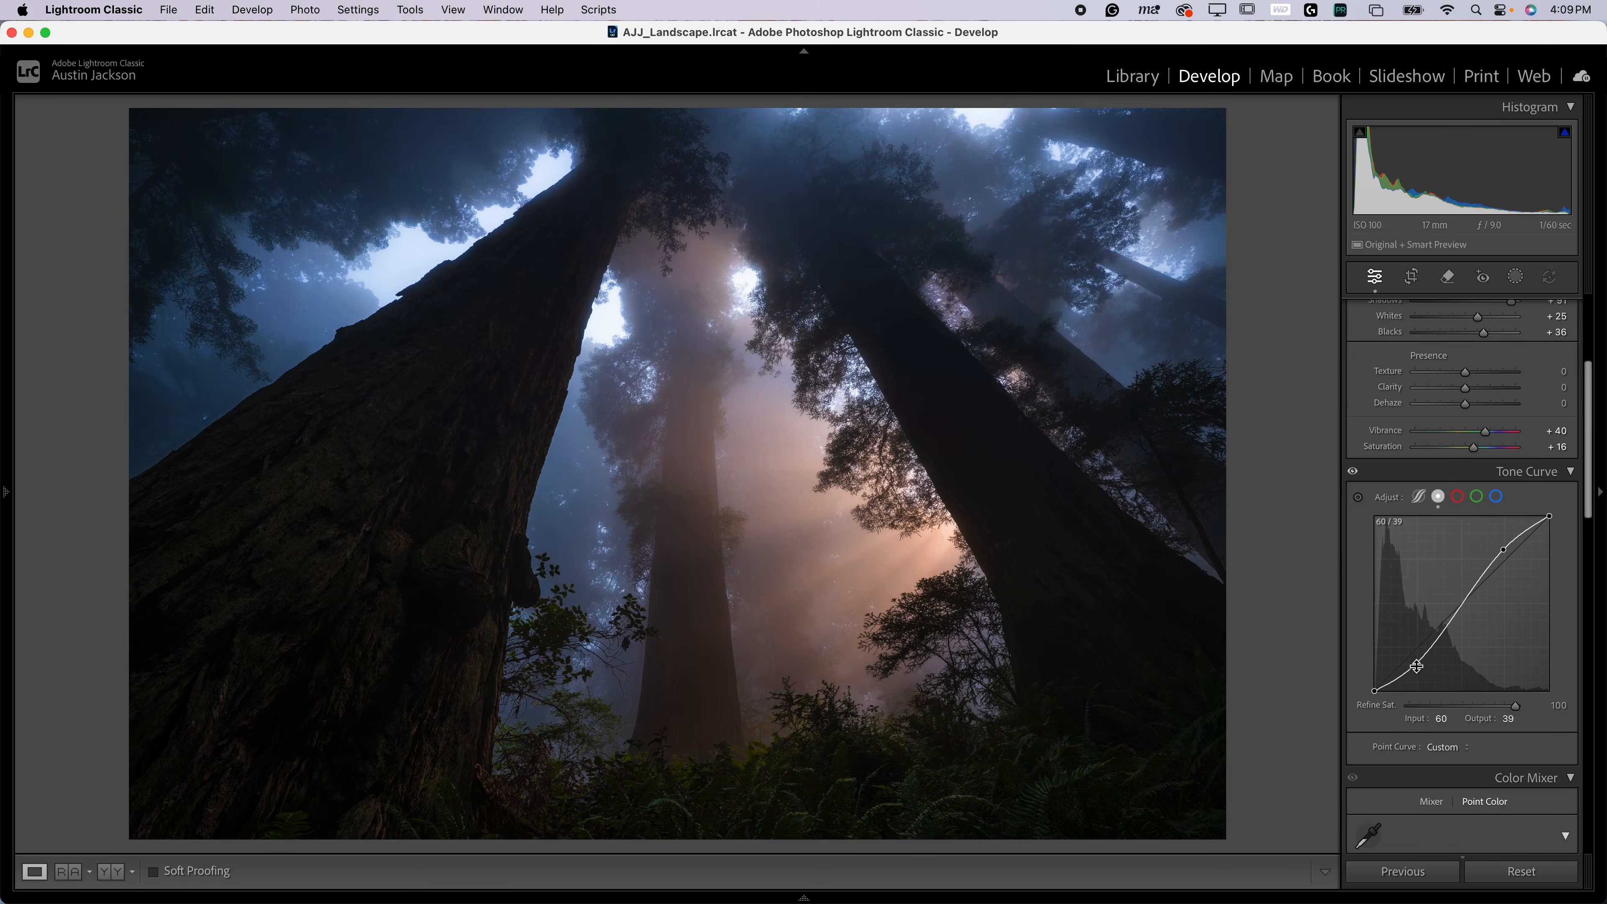
{"action": "key", "text": "super+z"}
Shape an S-curve by setting the shadow point to 64/52, raising the highlight point and lifting the black point slightly
{"action": "left_click_drag", "start_coordinate": [1415, 650], "coordinate": [1416, 664]}
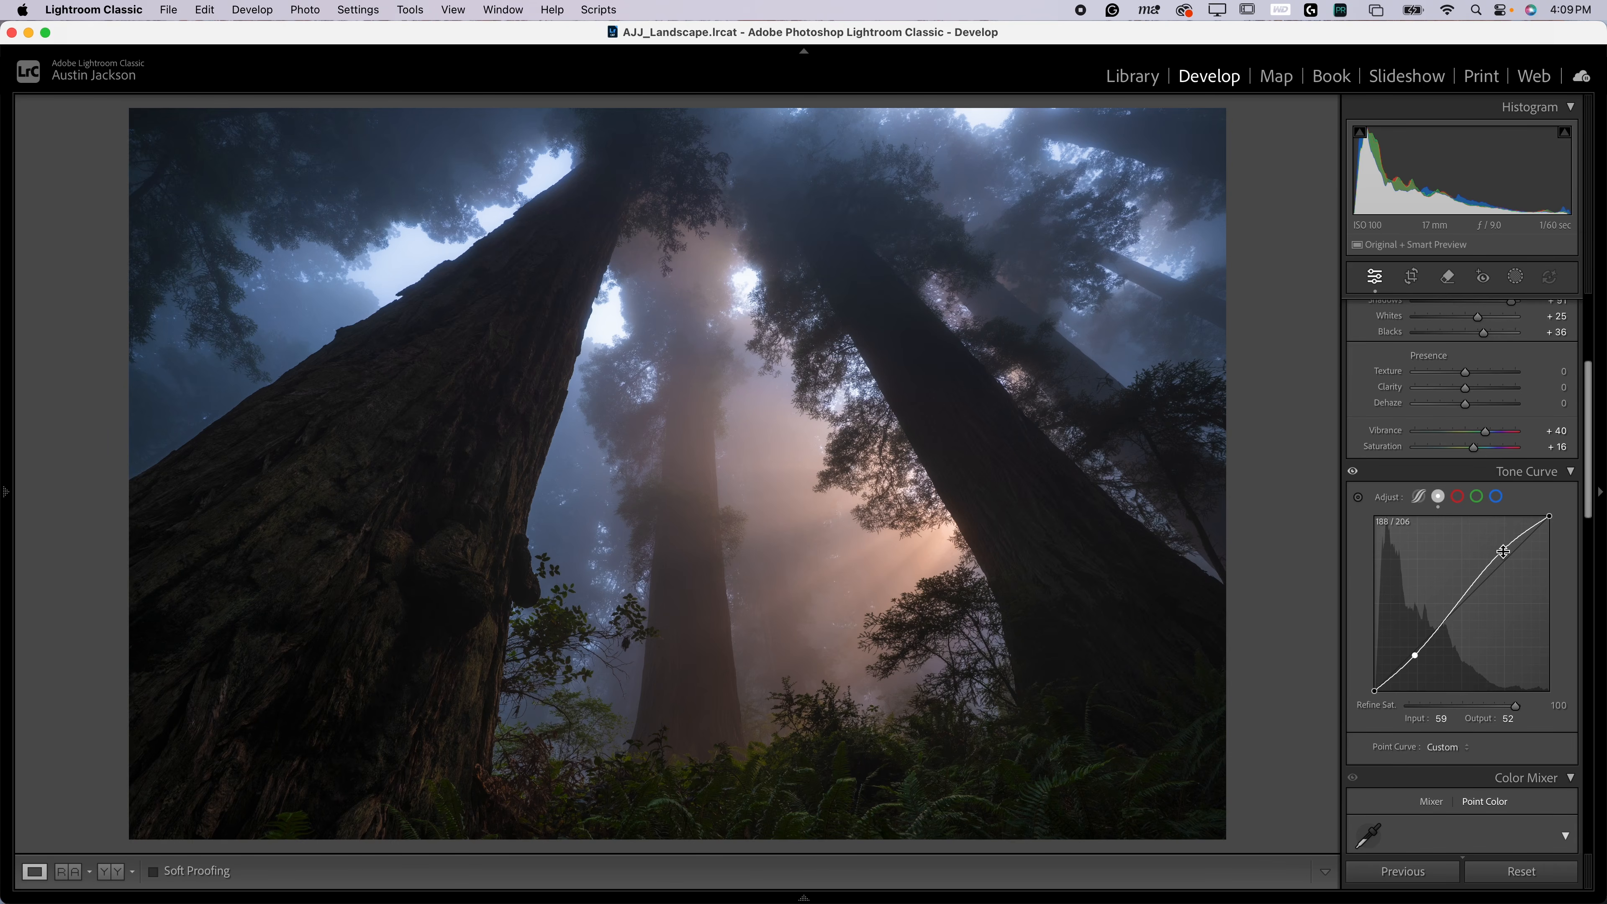
{"action": "left_click_drag", "start_coordinate": [1504, 554], "coordinate": [1496, 545]}
{"action": "left_click_drag", "start_coordinate": [1377, 696], "coordinate": [1418, 655]}
Compare the redwood photo with and without the tone curve adjustment
{"action": "left_click", "coordinate": [1353, 472]}
{"action": "left_click", "coordinate": [1353, 472]}
{"action": "left_click", "coordinate": [1353, 472]}
{"action": "left_click", "coordinate": [1353, 471]}
{"action": "left_click", "coordinate": [1353, 472]}
{"action": "left_click", "coordinate": [1353, 472]}
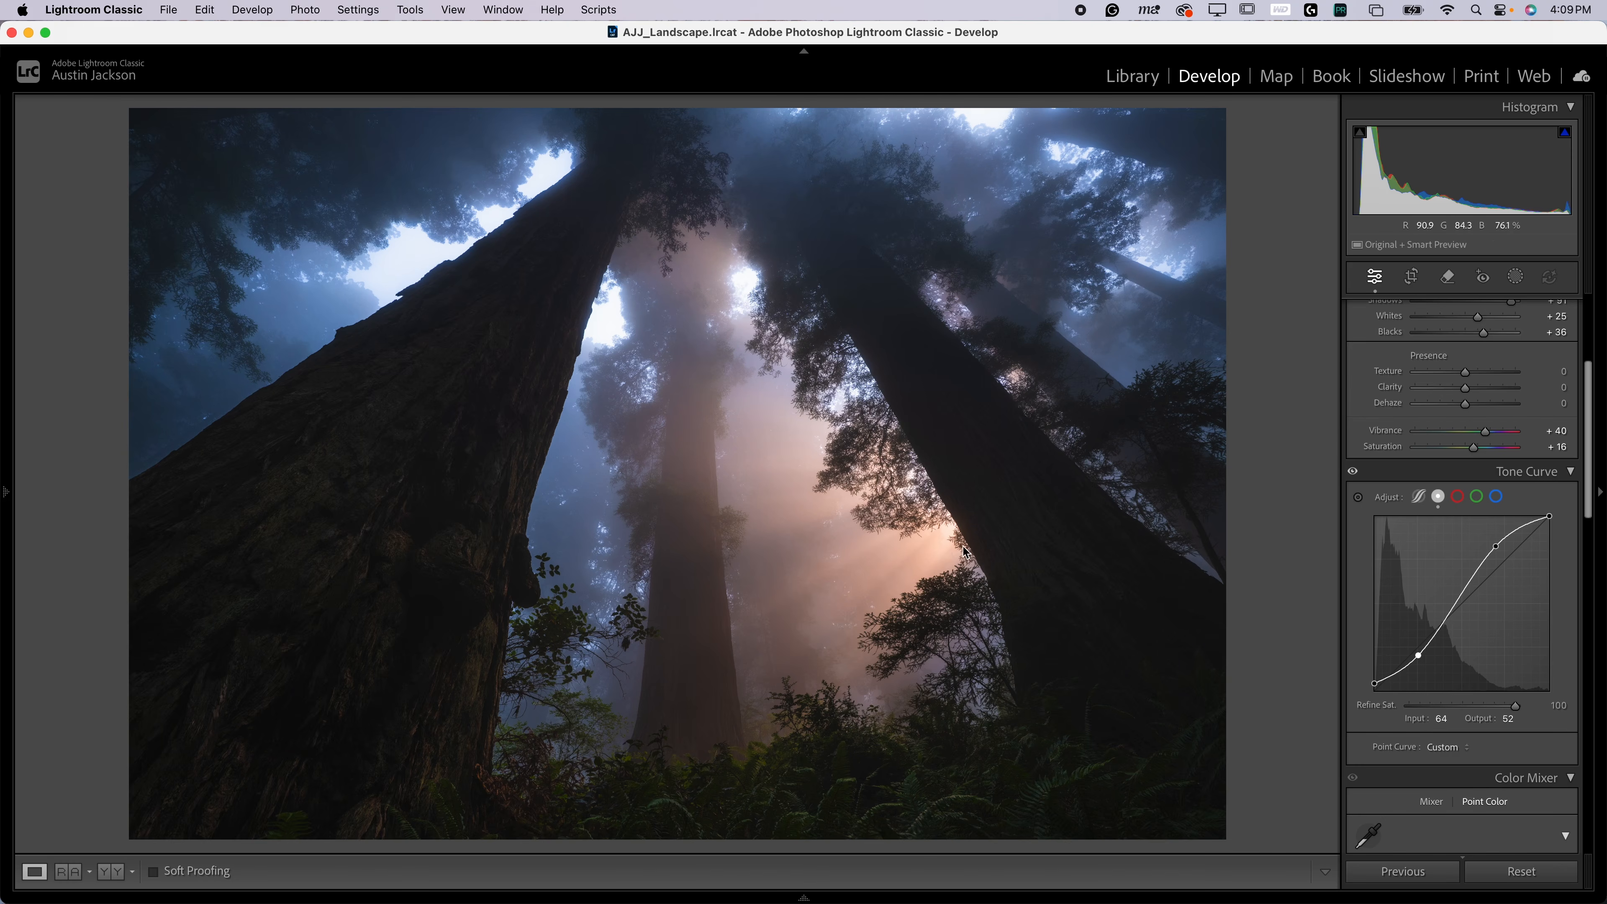
{"action": "left_click", "coordinate": [1352, 472]}
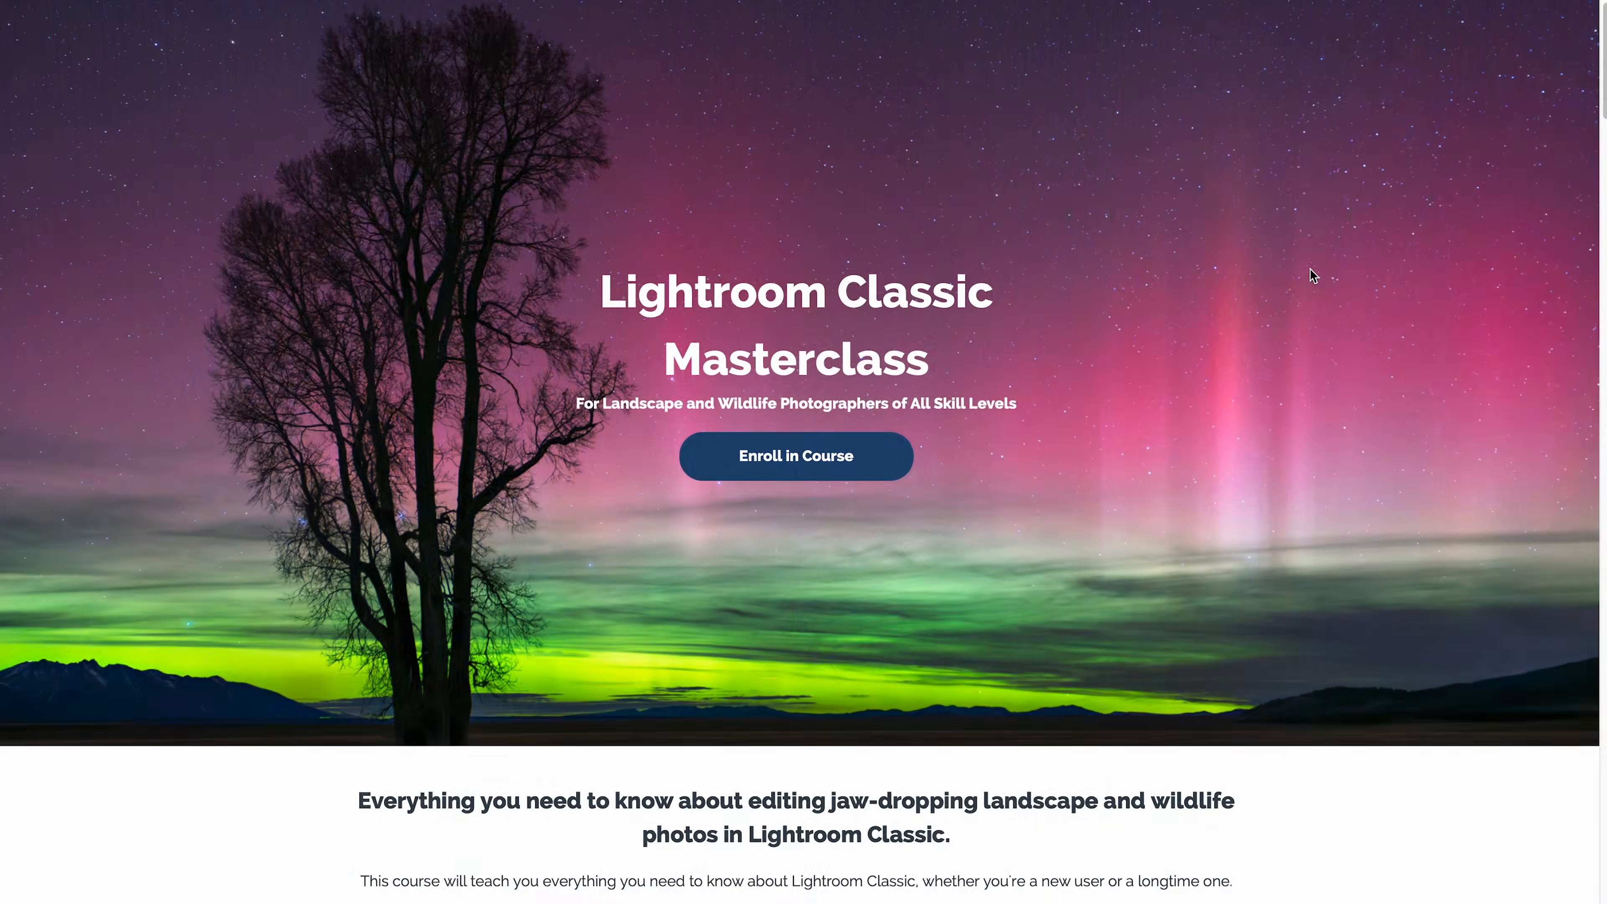
Look through the Lightroom Classic Masterclass course page, including the target audience, learning topics and lesson list
{"action": "scroll", "coordinate": [1309, 269], "scroll_direction": "down", "scroll_amount": 20}
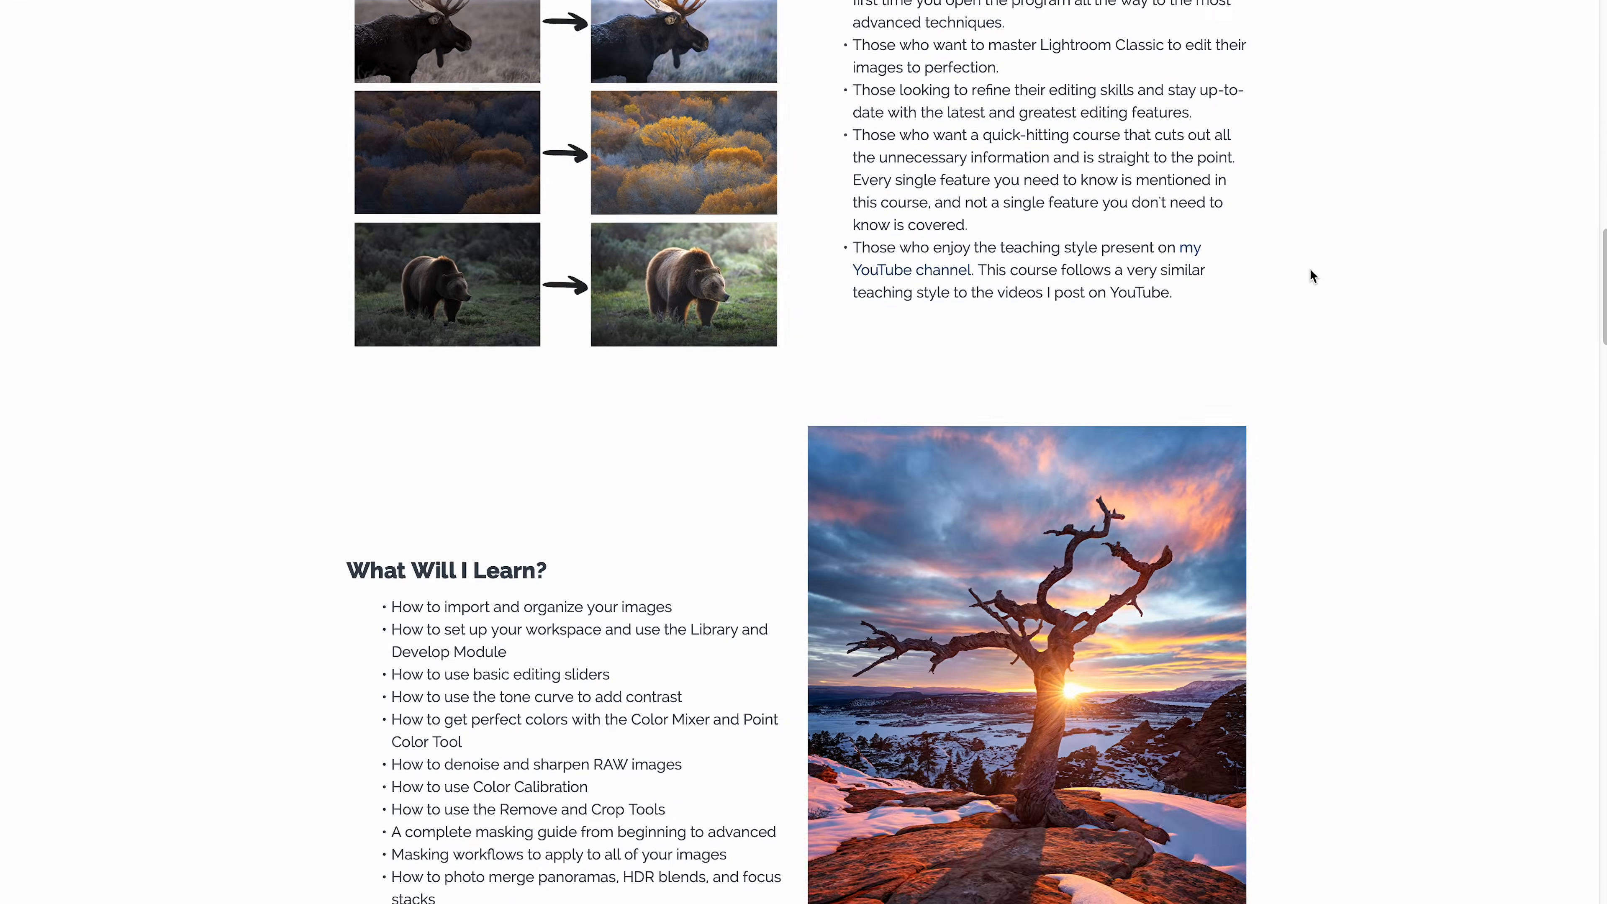
{"action": "scroll", "coordinate": [1310, 276], "scroll_direction": "down", "scroll_amount": 9}
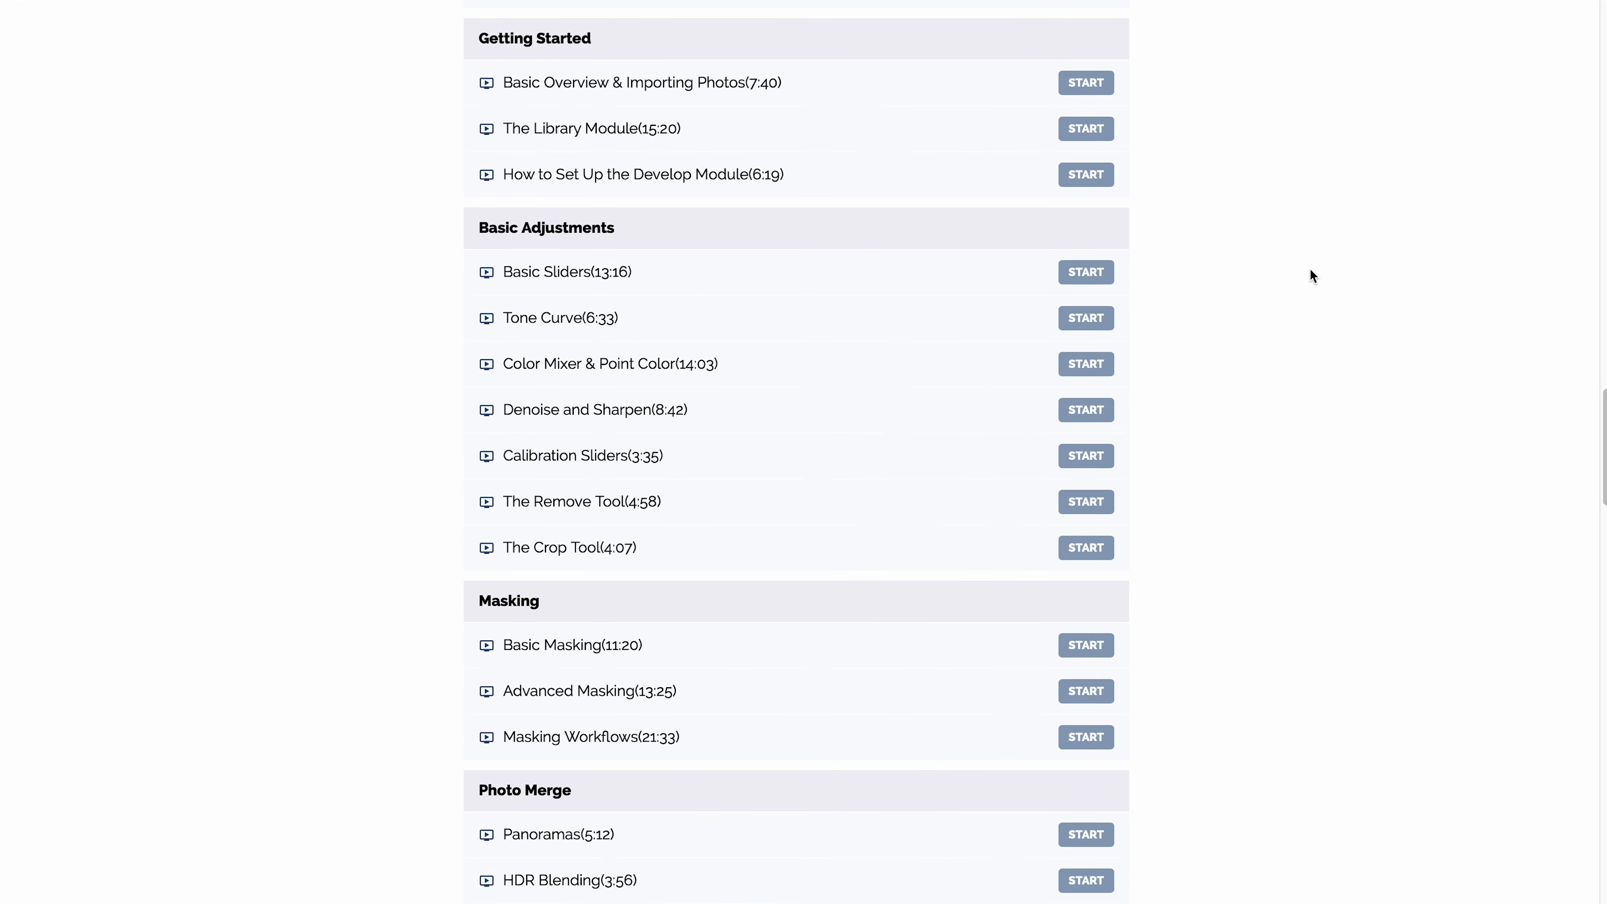
{"action": "scroll", "coordinate": [1310, 270], "scroll_direction": "down", "scroll_amount": 6}
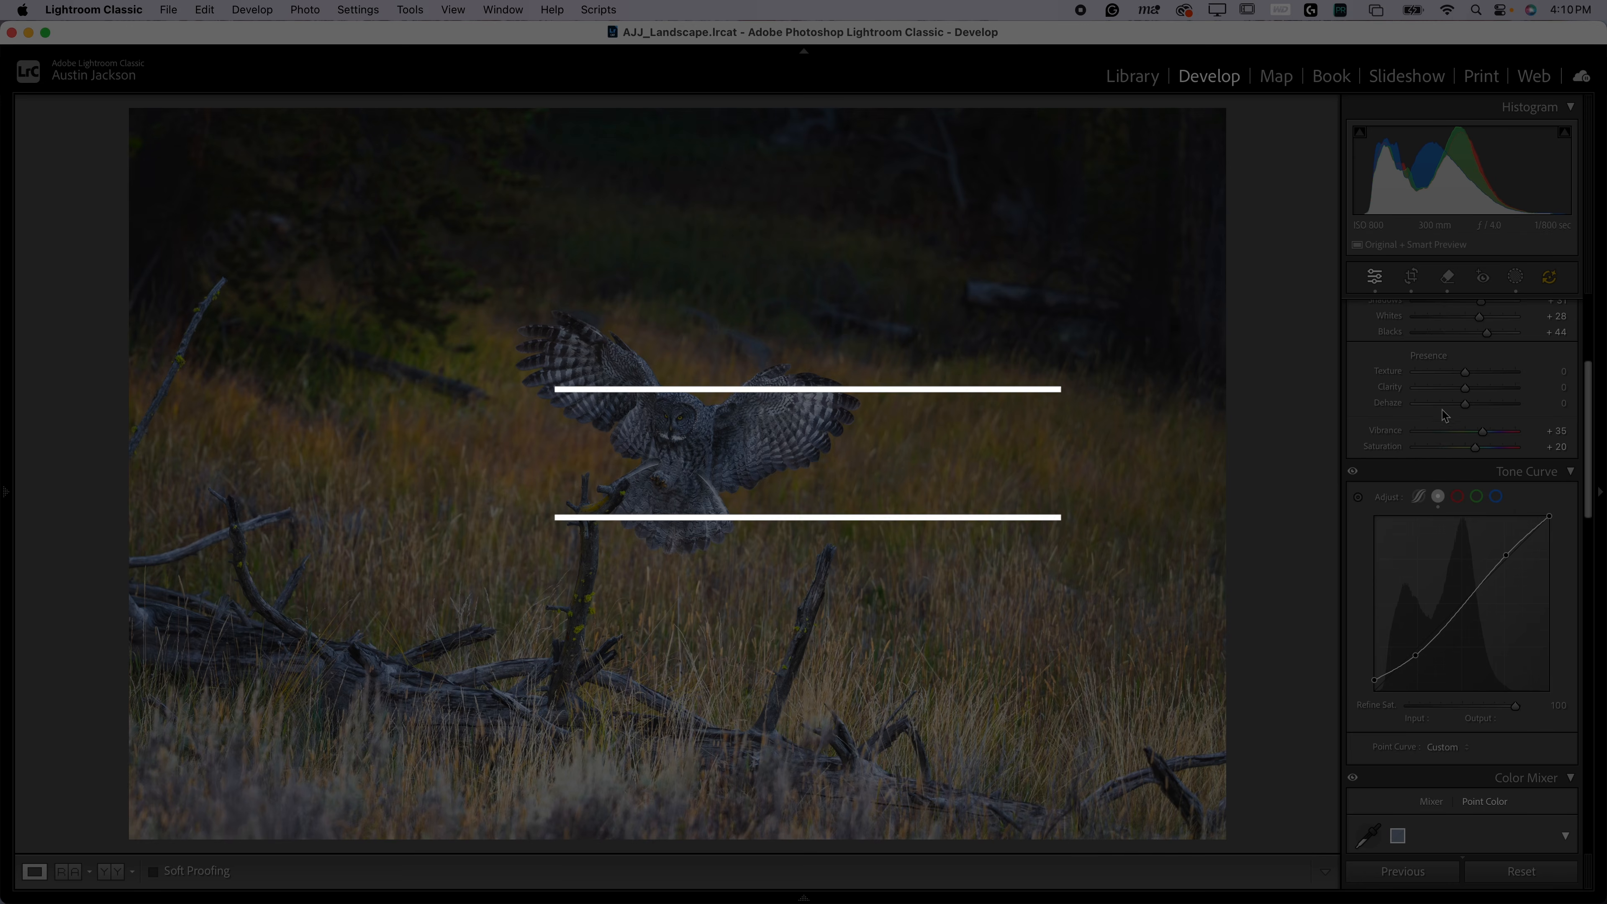
Enable Lens Blur on the owl photo and set the blur amount to 100
{"action": "scroll", "coordinate": [1392, 525], "scroll_direction": "down", "scroll_amount": 5}
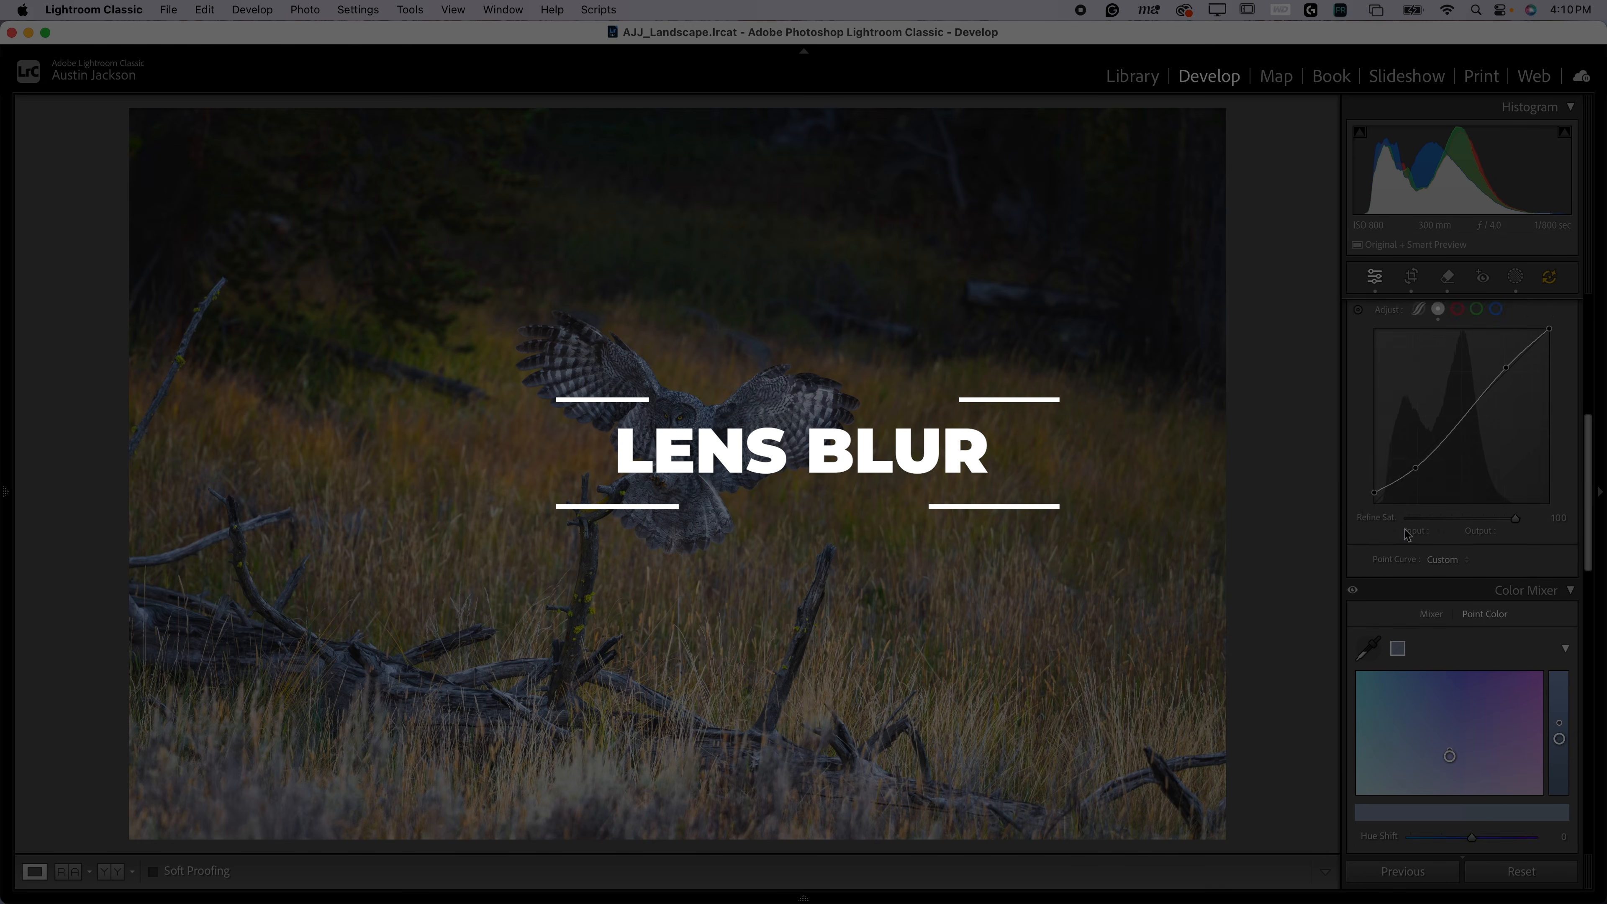
{"action": "scroll", "coordinate": [1575, 633], "scroll_direction": "down", "scroll_amount": 10}
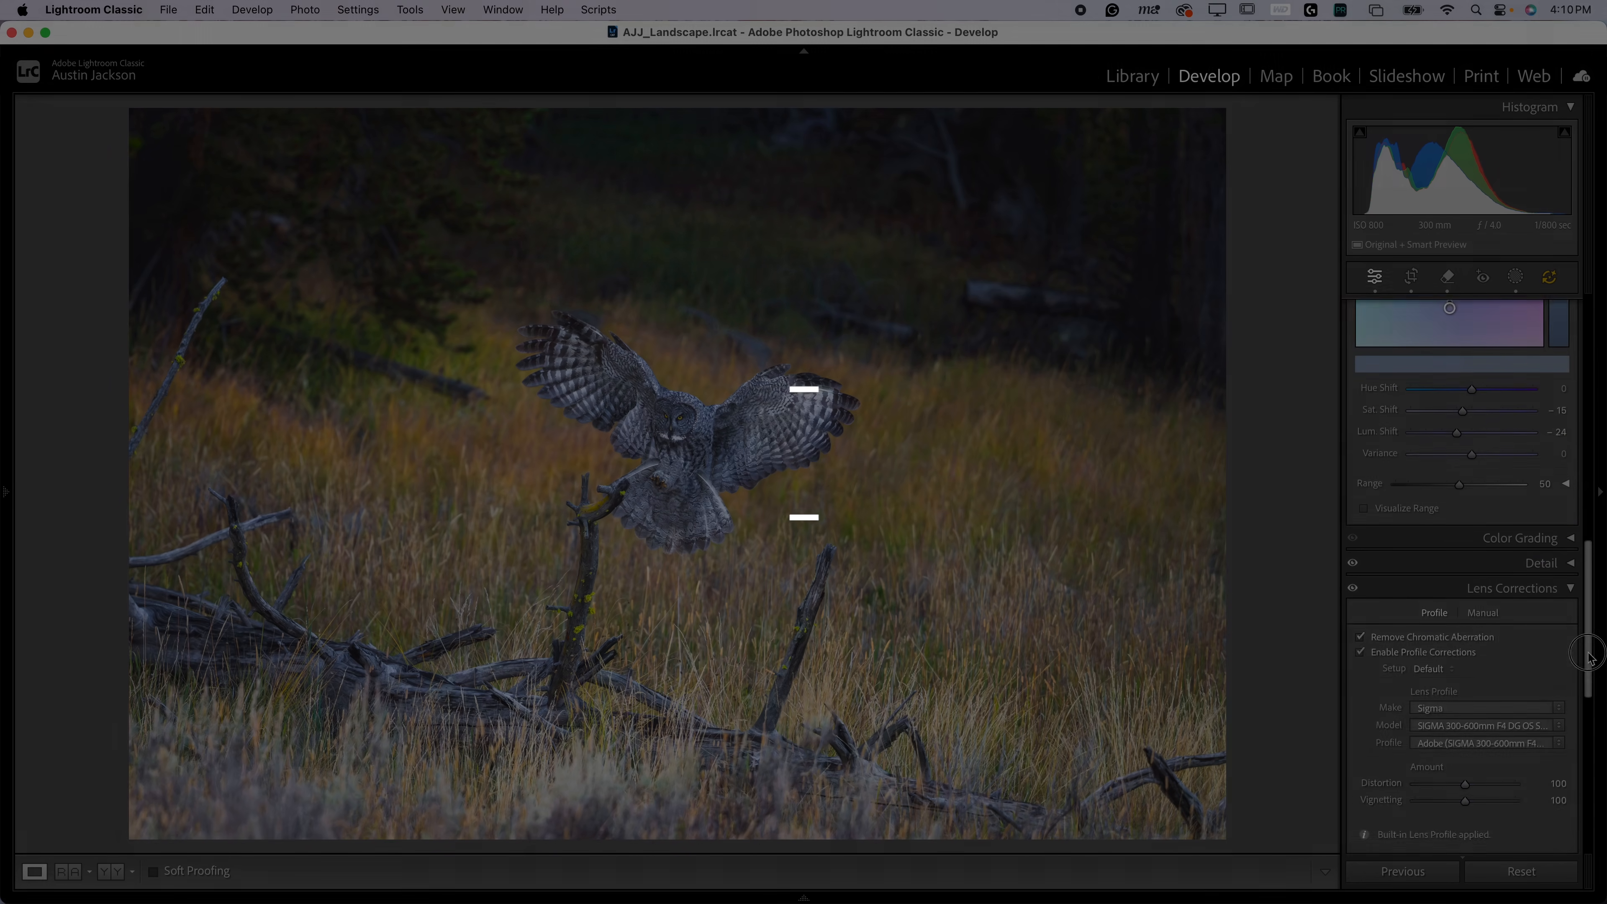
{"action": "left_click", "coordinate": [1512, 515]}
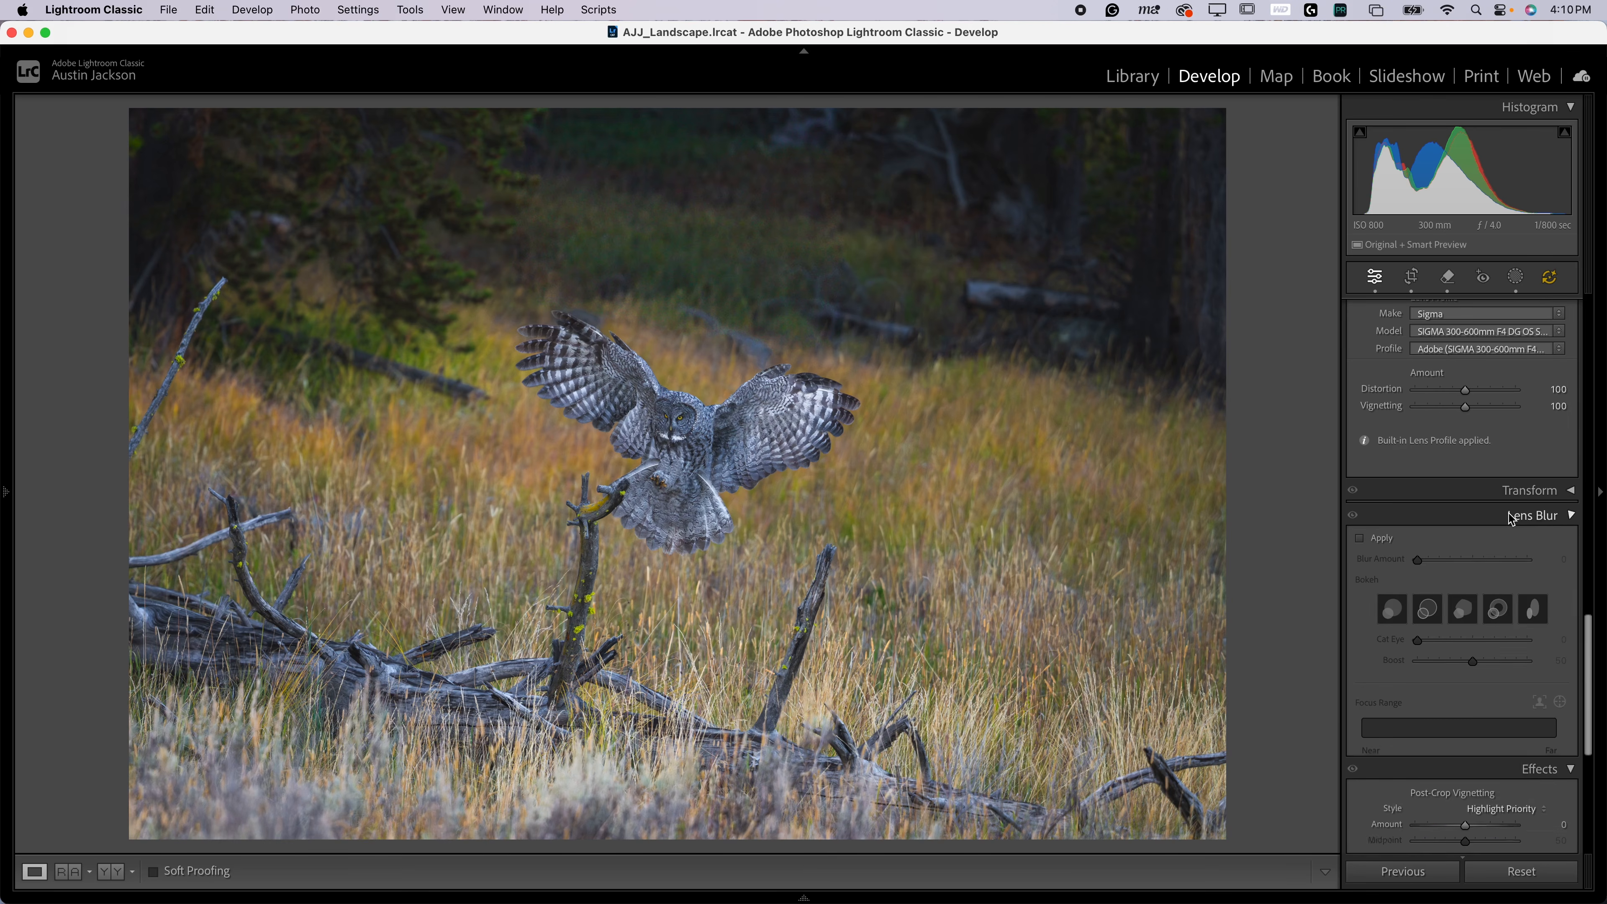
{"action": "scroll", "coordinate": [1511, 518], "scroll_direction": "down", "scroll_amount": 2}
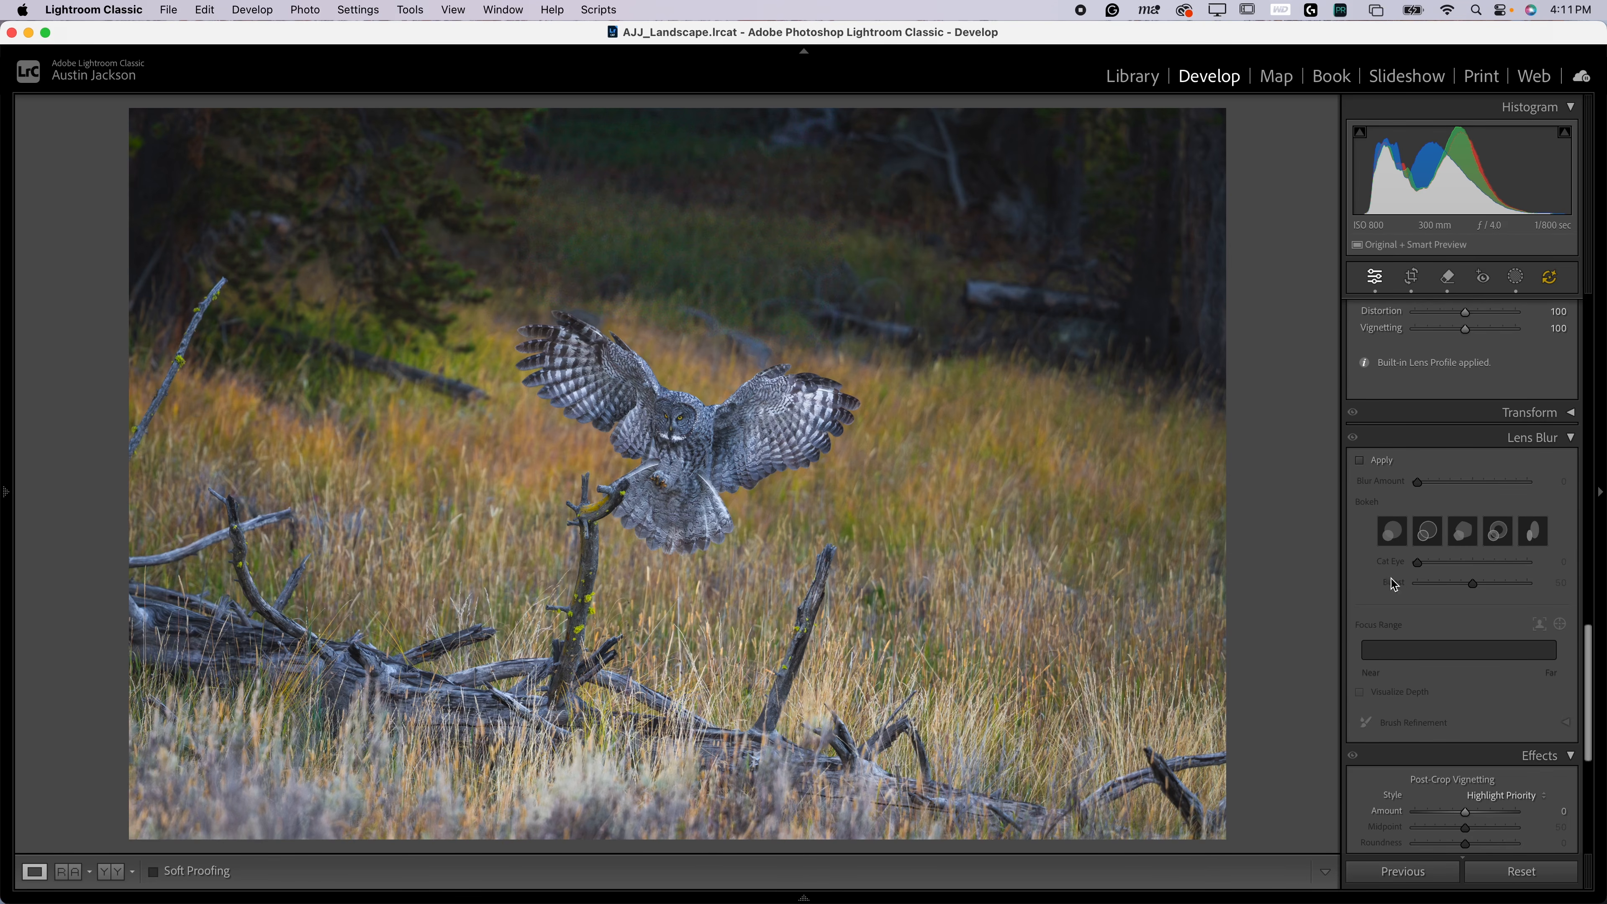
{"action": "left_click", "coordinate": [1381, 467]}
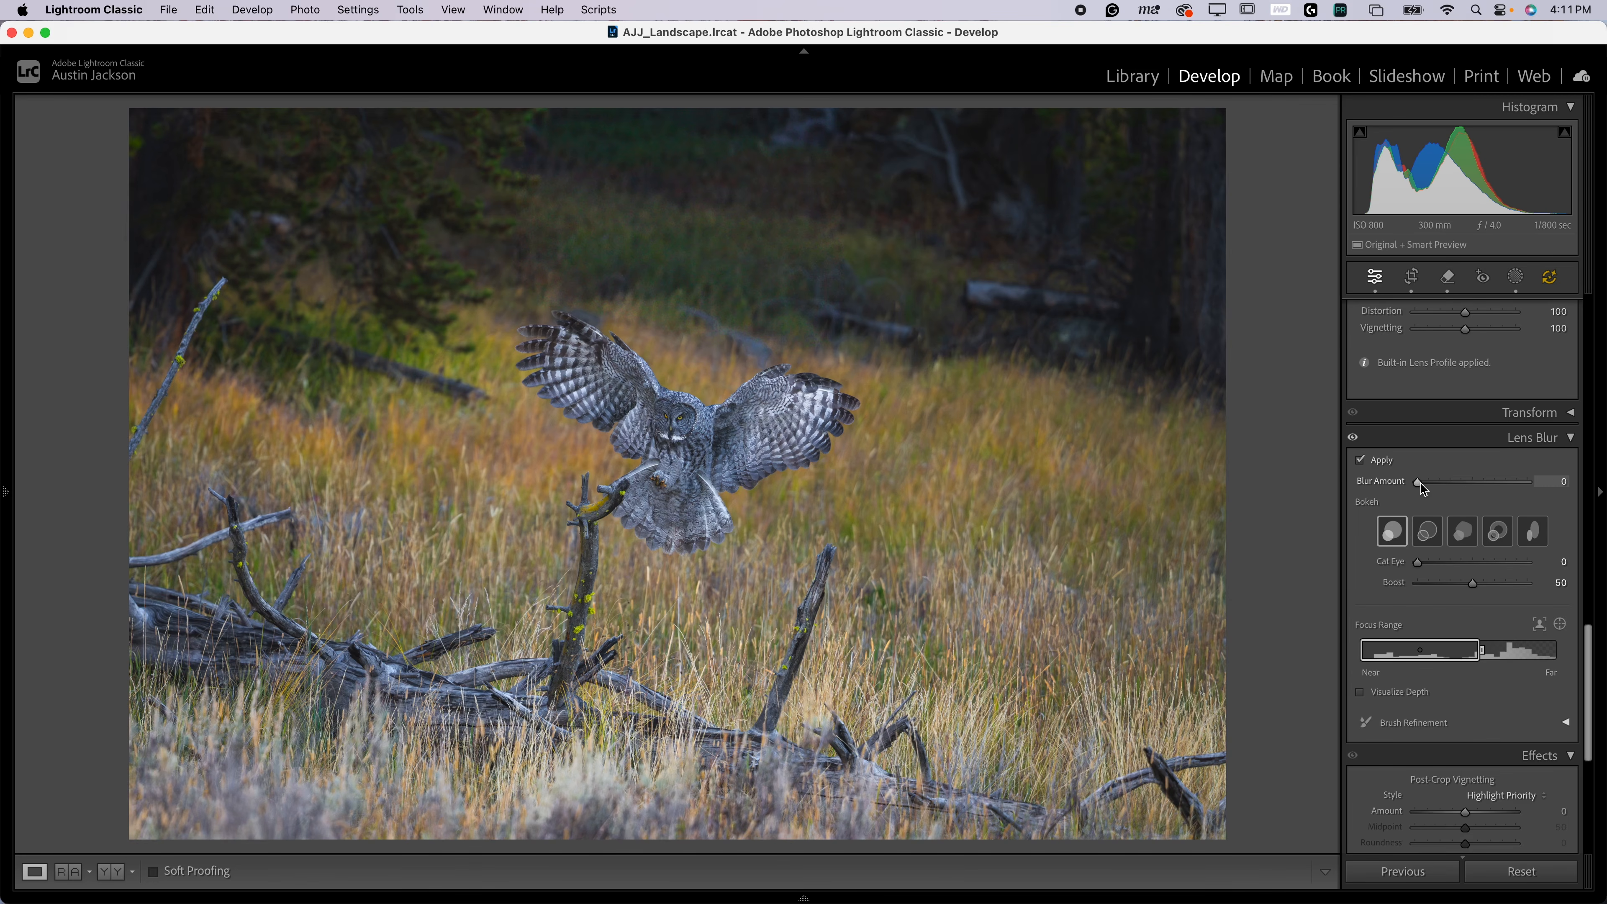
{"action": "left_click_drag", "start_coordinate": [1420, 483], "coordinate": [1526, 482]}
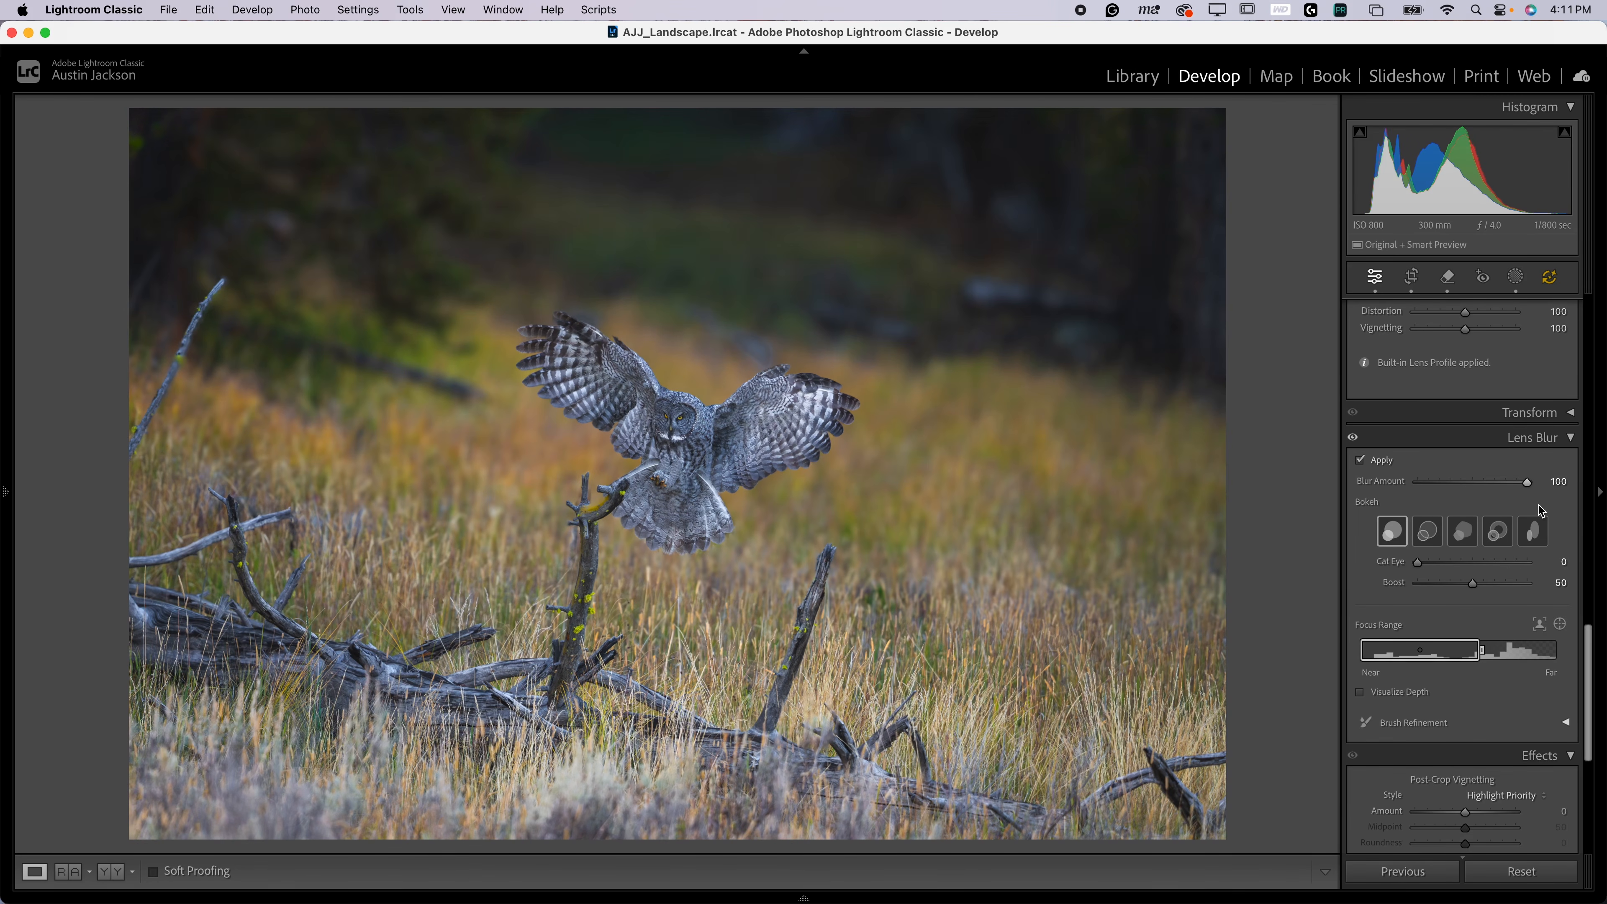
Compare the owl photo with and without Lens Blur, examining the wing edges and background up close
{"action": "left_click", "coordinate": [1354, 438]}
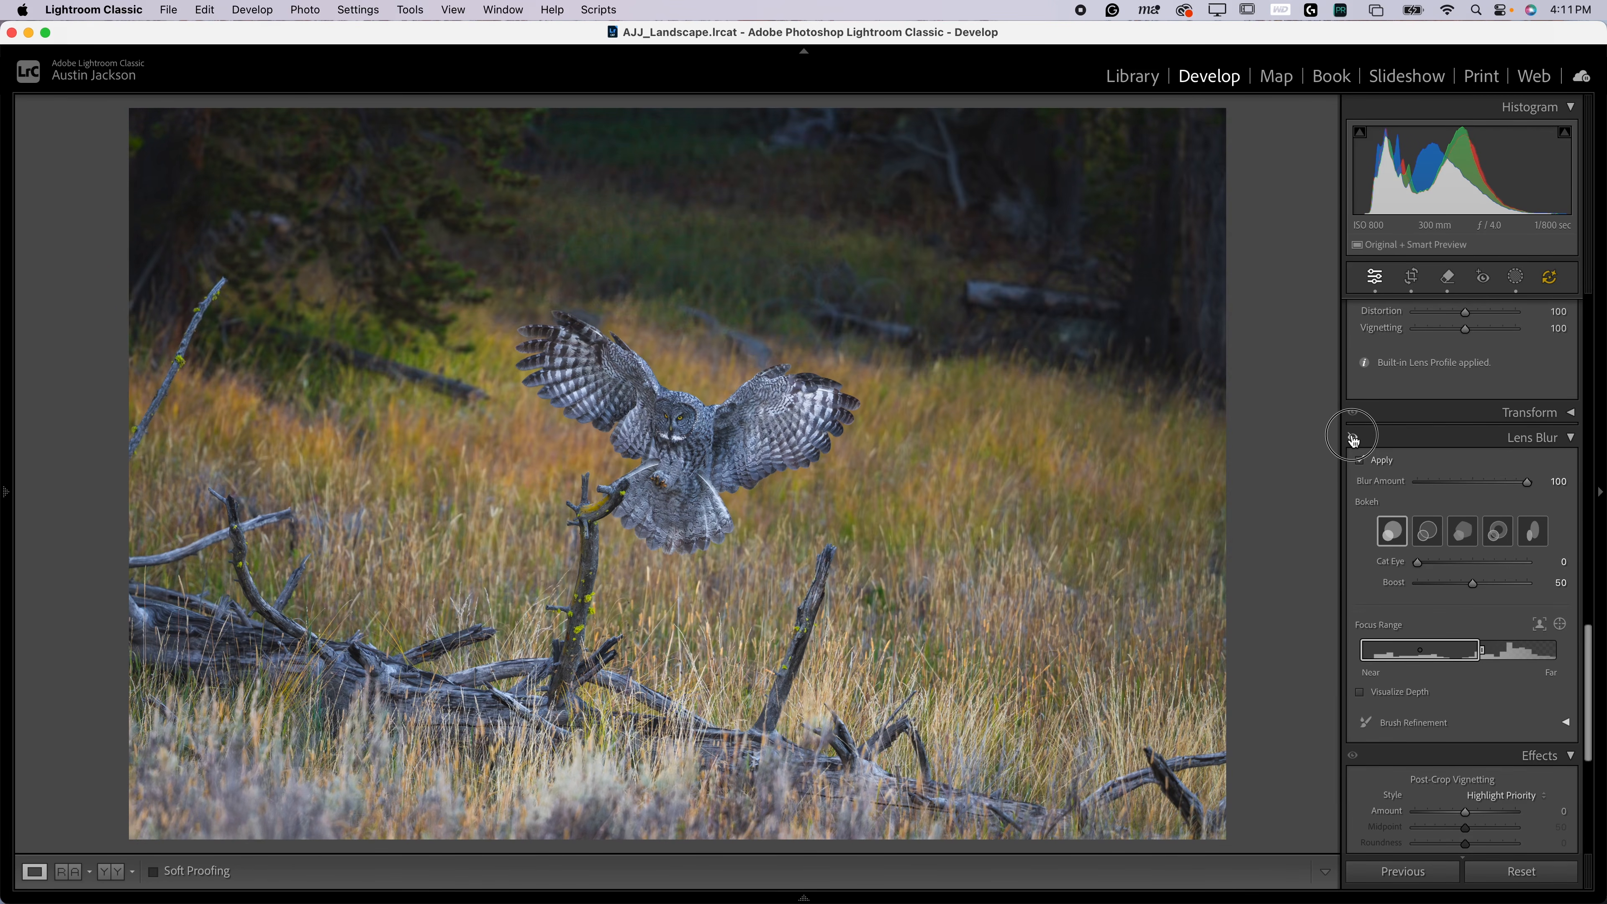
{"action": "left_click", "coordinate": [1354, 440]}
{"action": "key", "text": "z"}
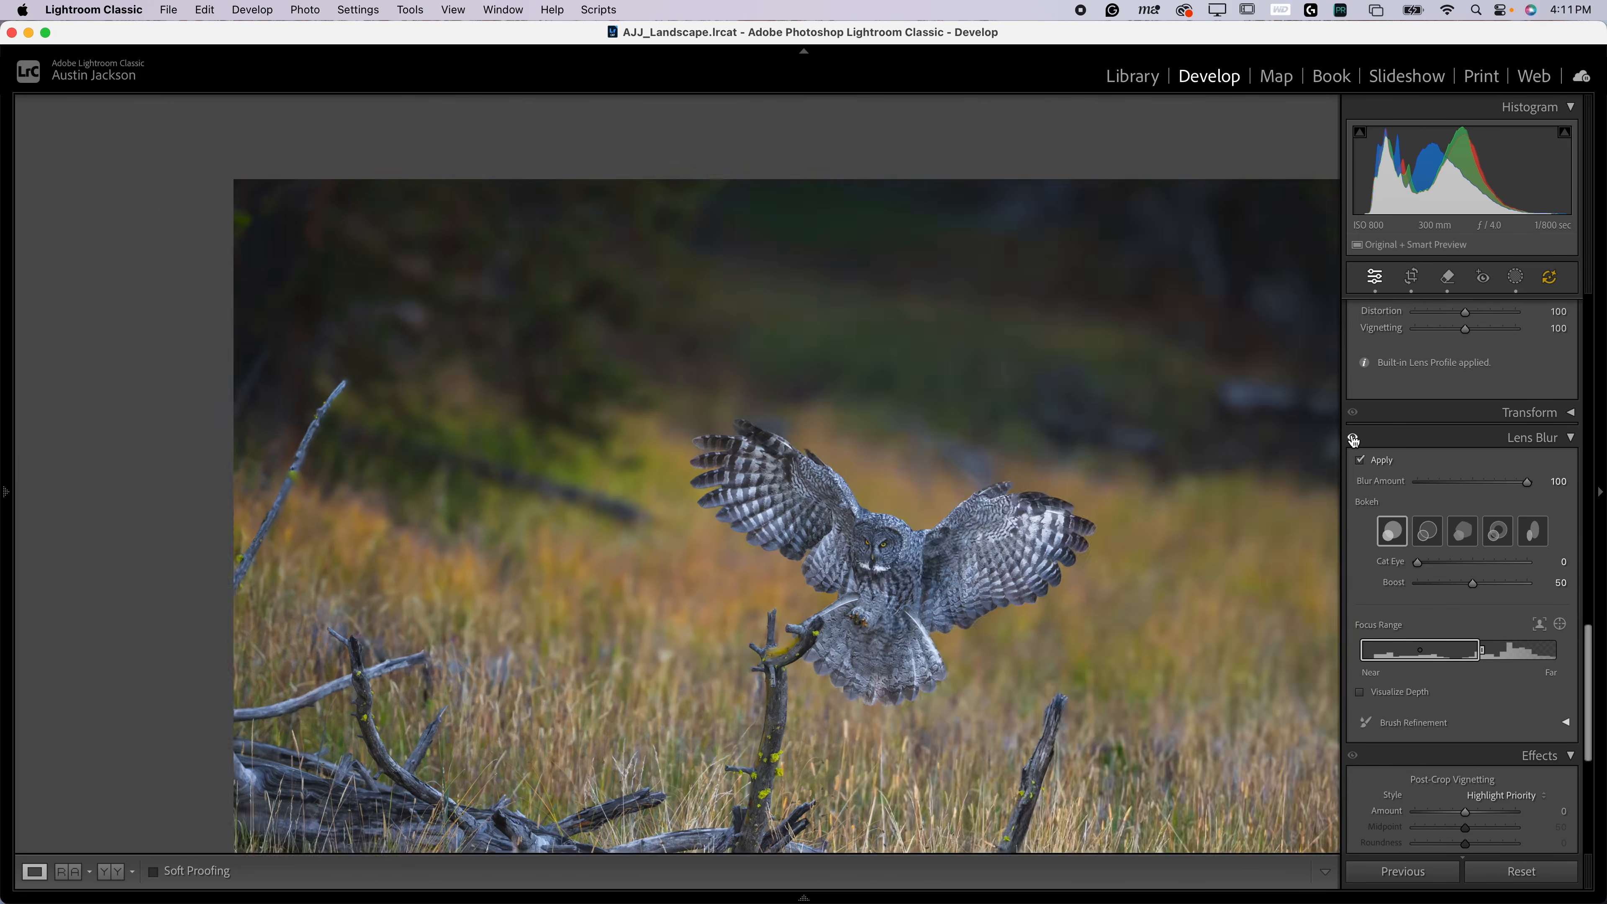
{"action": "key", "text": "super+equal"}
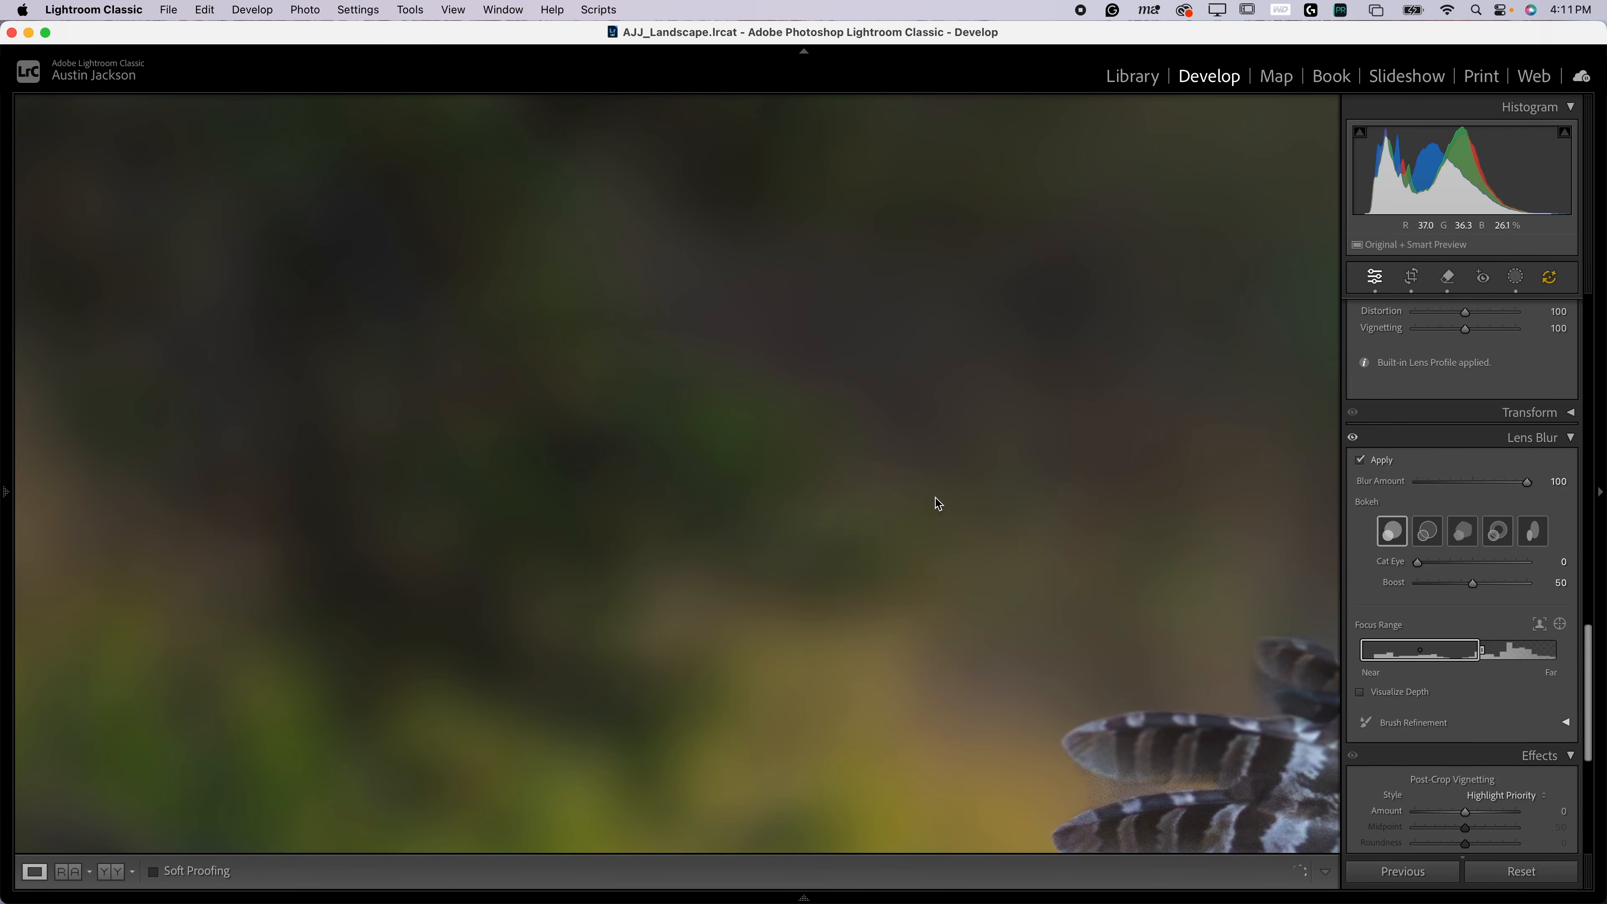
{"action": "left_click_drag", "start_coordinate": [1323, 693], "coordinate": [836, 474]}
{"action": "left_click_drag", "start_coordinate": [1323, 583], "coordinate": [581, 463]}
{"action": "left_click_drag", "start_coordinate": [1113, 472], "coordinate": [868, 425]}
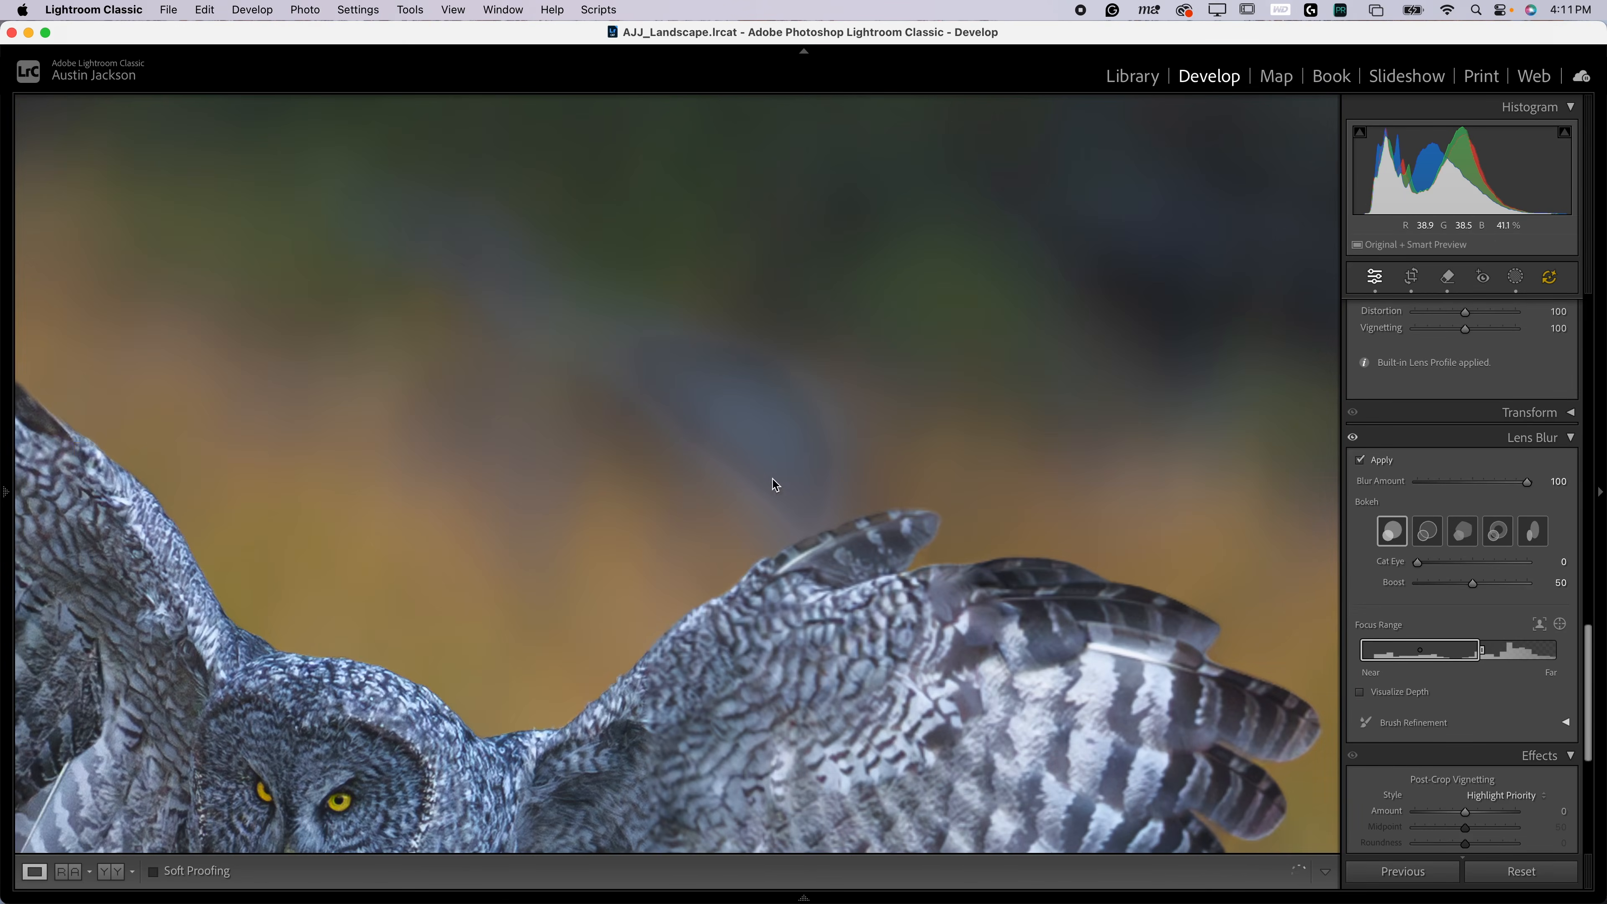
{"action": "left_click", "coordinate": [1354, 439]}
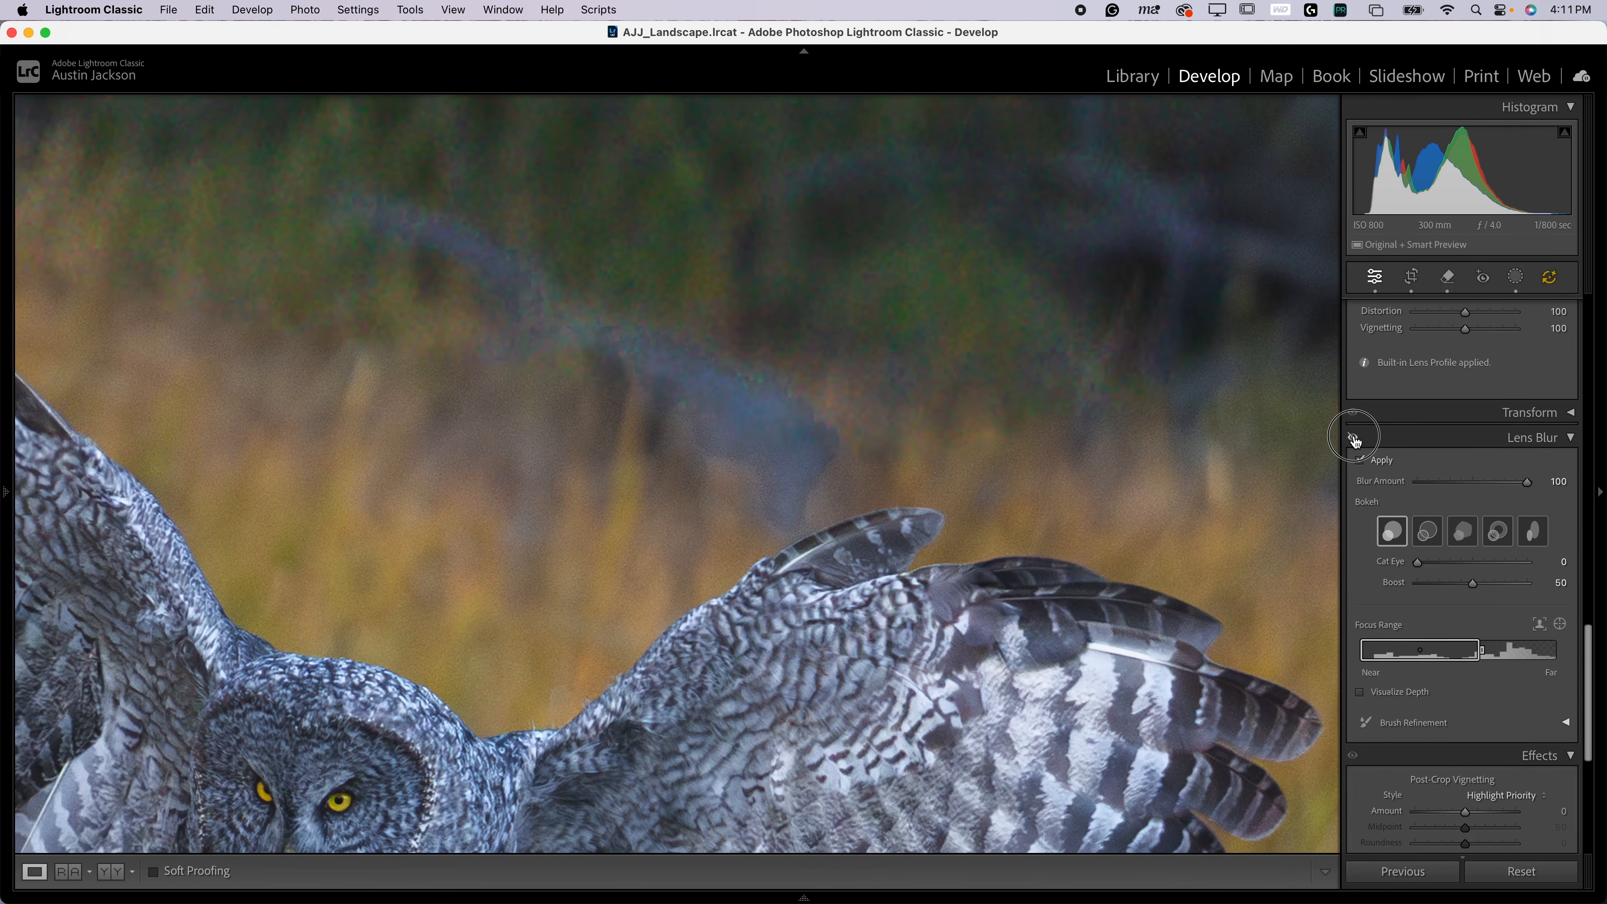
{"action": "left_click", "coordinate": [1350, 439]}
{"action": "left_click", "coordinate": [1351, 439]}
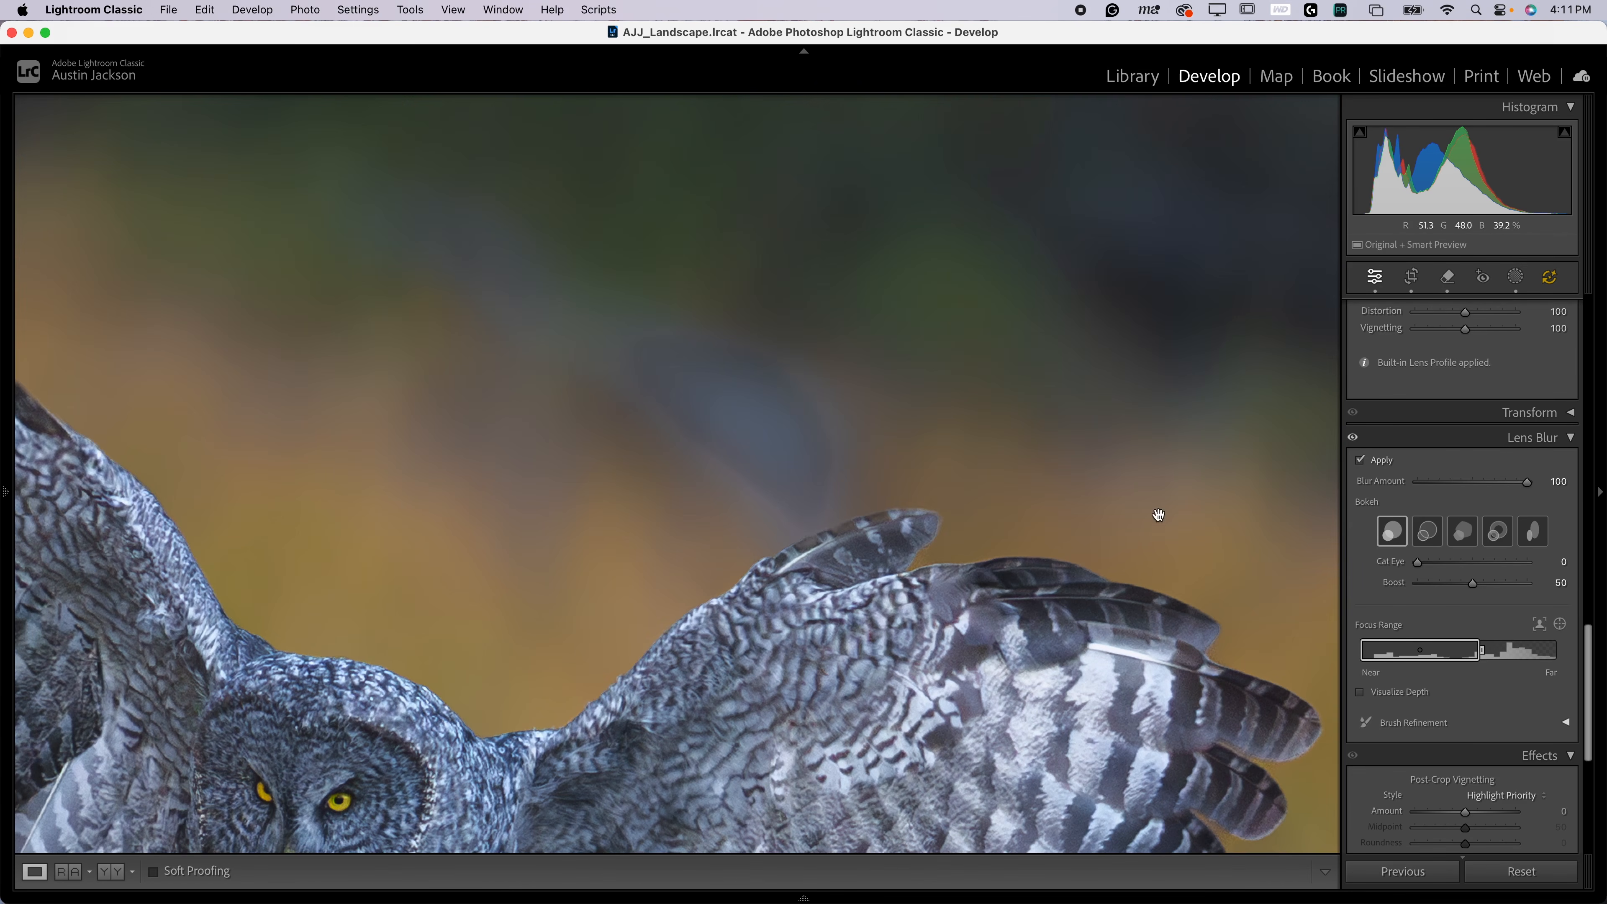
{"action": "left_click", "coordinate": [1158, 528]}
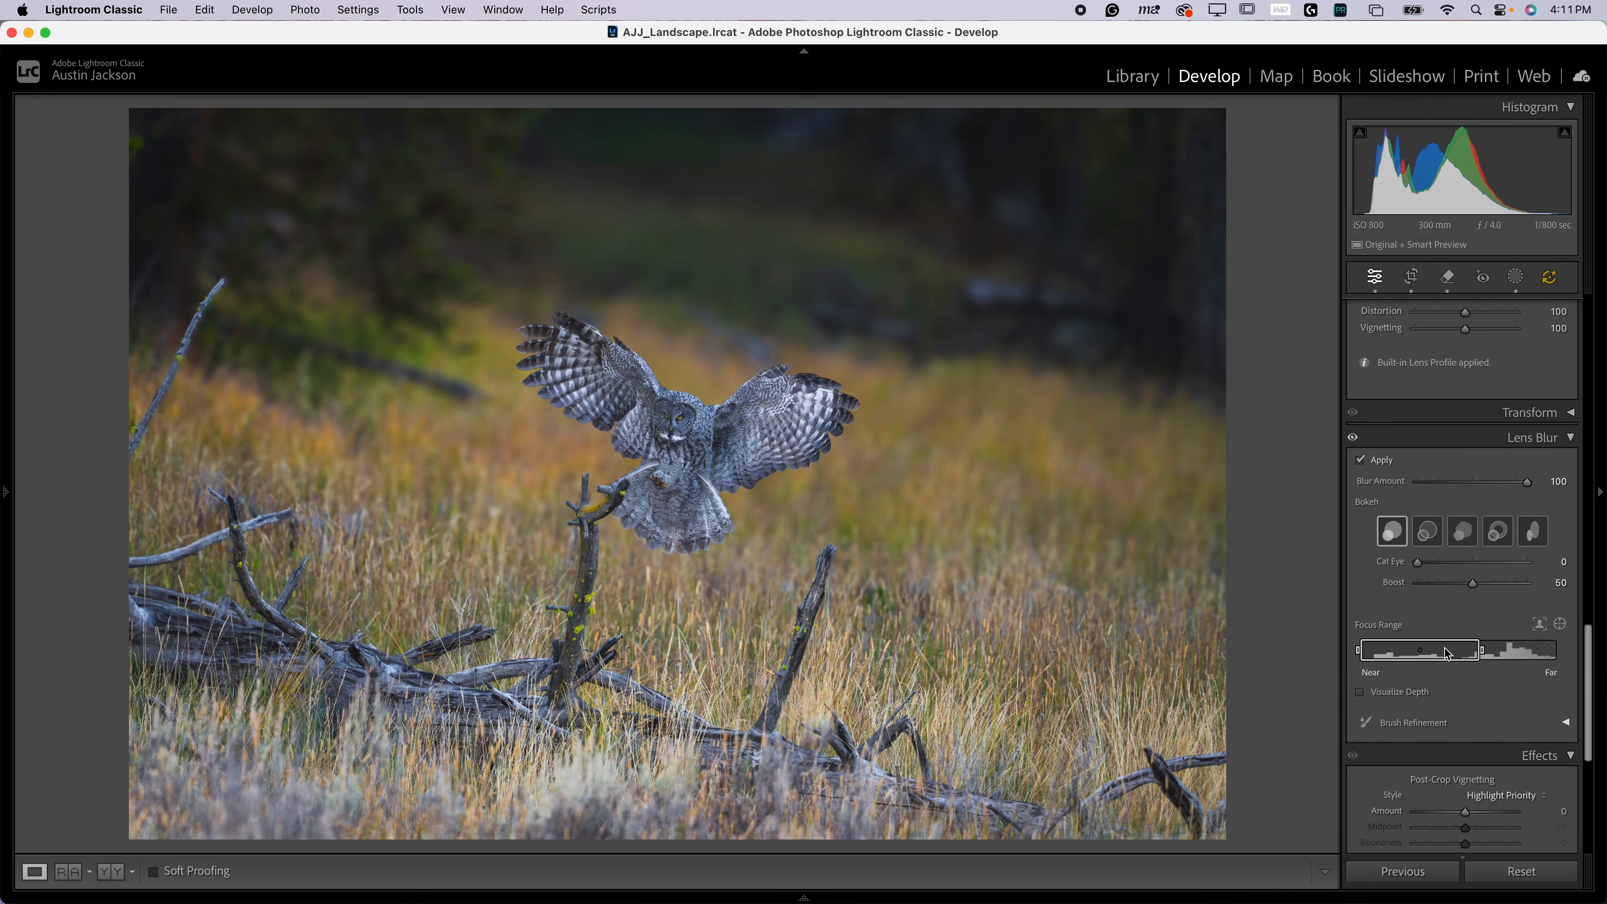
Narrow the Lens Blur focus range to the near depths, covering the owl's perch and the fallen log in the foreground
{"action": "left_click_drag", "start_coordinate": [1481, 656], "coordinate": [1381, 653]}
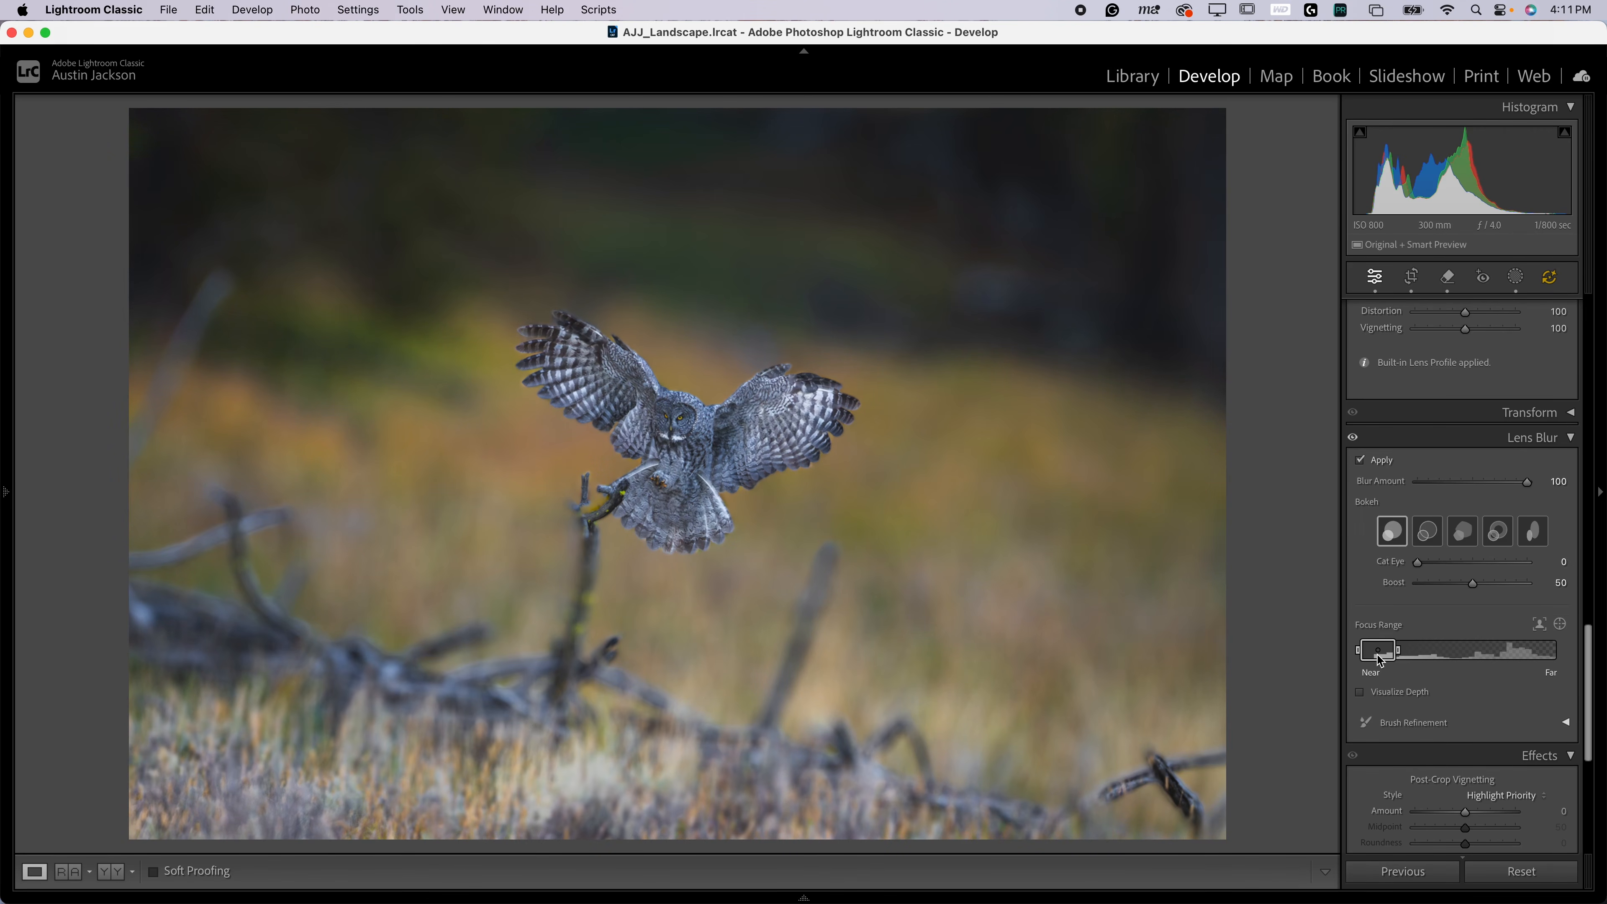
{"action": "left_click_drag", "start_coordinate": [1380, 658], "coordinate": [1412, 656]}
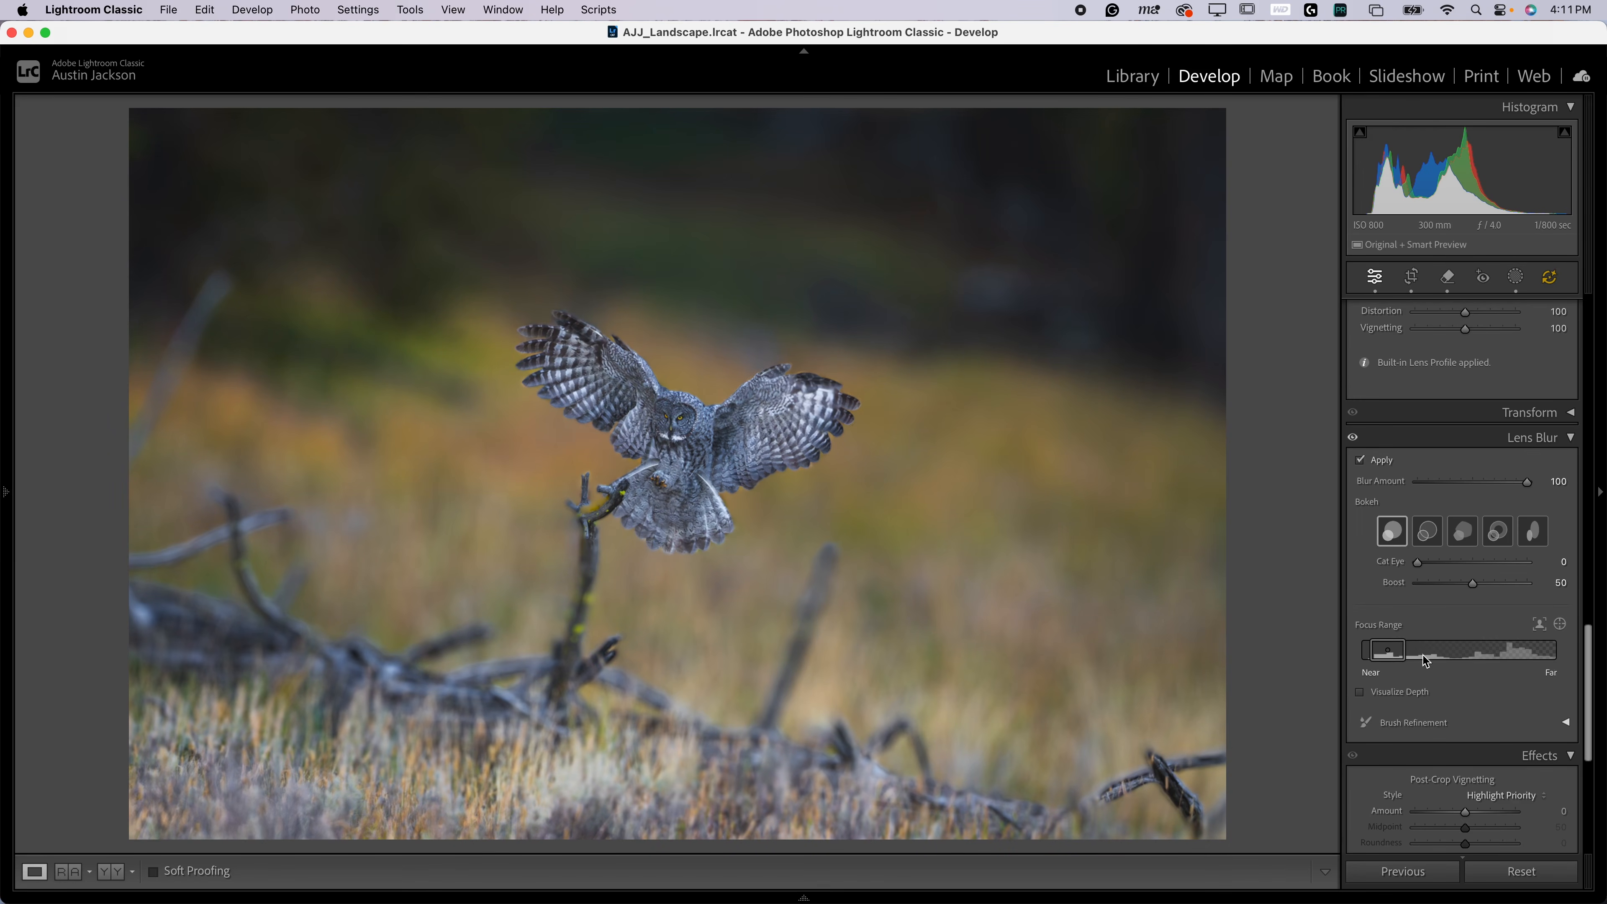
{"action": "left_click_drag", "start_coordinate": [1406, 656], "coordinate": [1438, 656]}
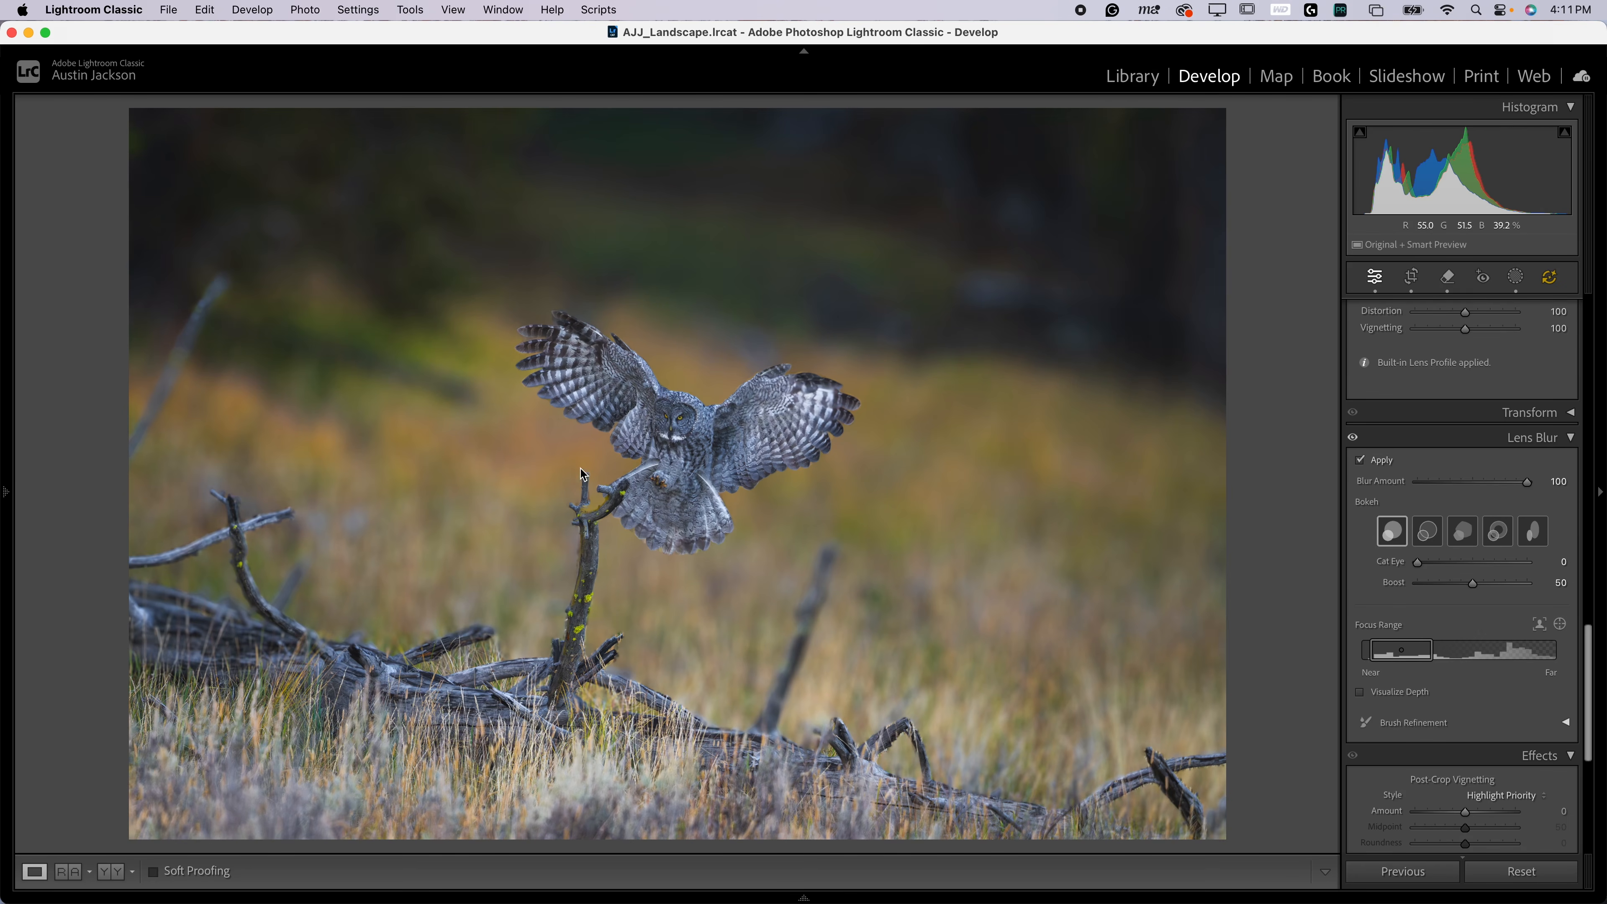
Open the edited owl version _DSC2043-Edit.psb from the YouTube collection for comparison and check it up close
{"action": "left_click", "coordinate": [785, 900]}
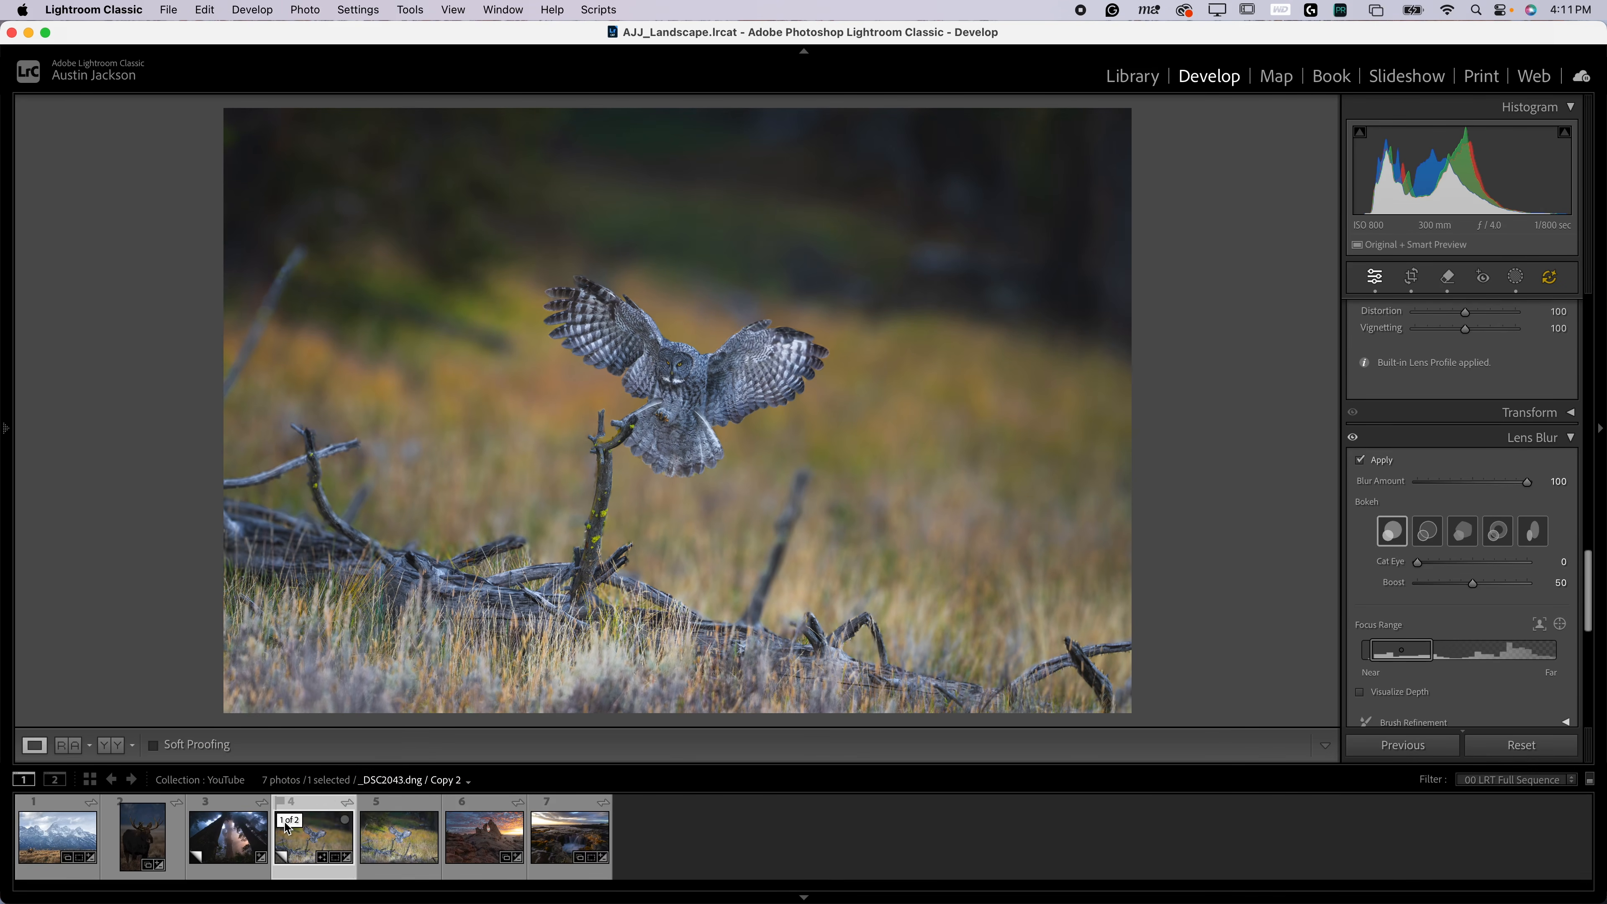
{"action": "left_click", "coordinate": [288, 822]}
{"action": "left_click", "coordinate": [393, 851]}
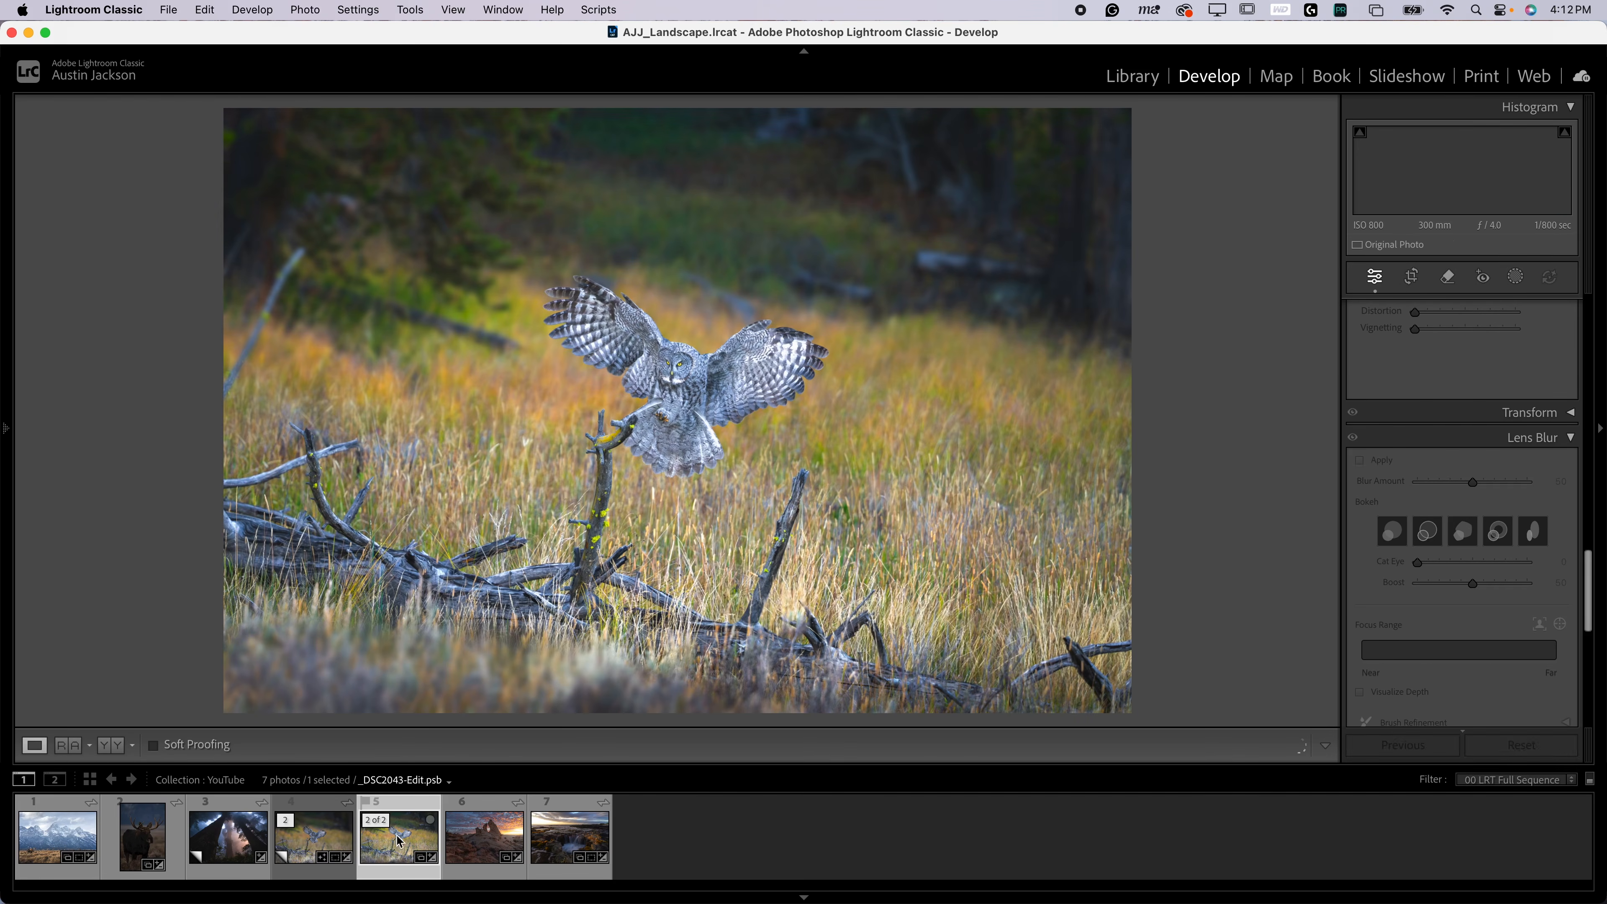
{"action": "left_click", "coordinate": [571, 403]}
{"action": "left_click", "coordinate": [566, 403]}
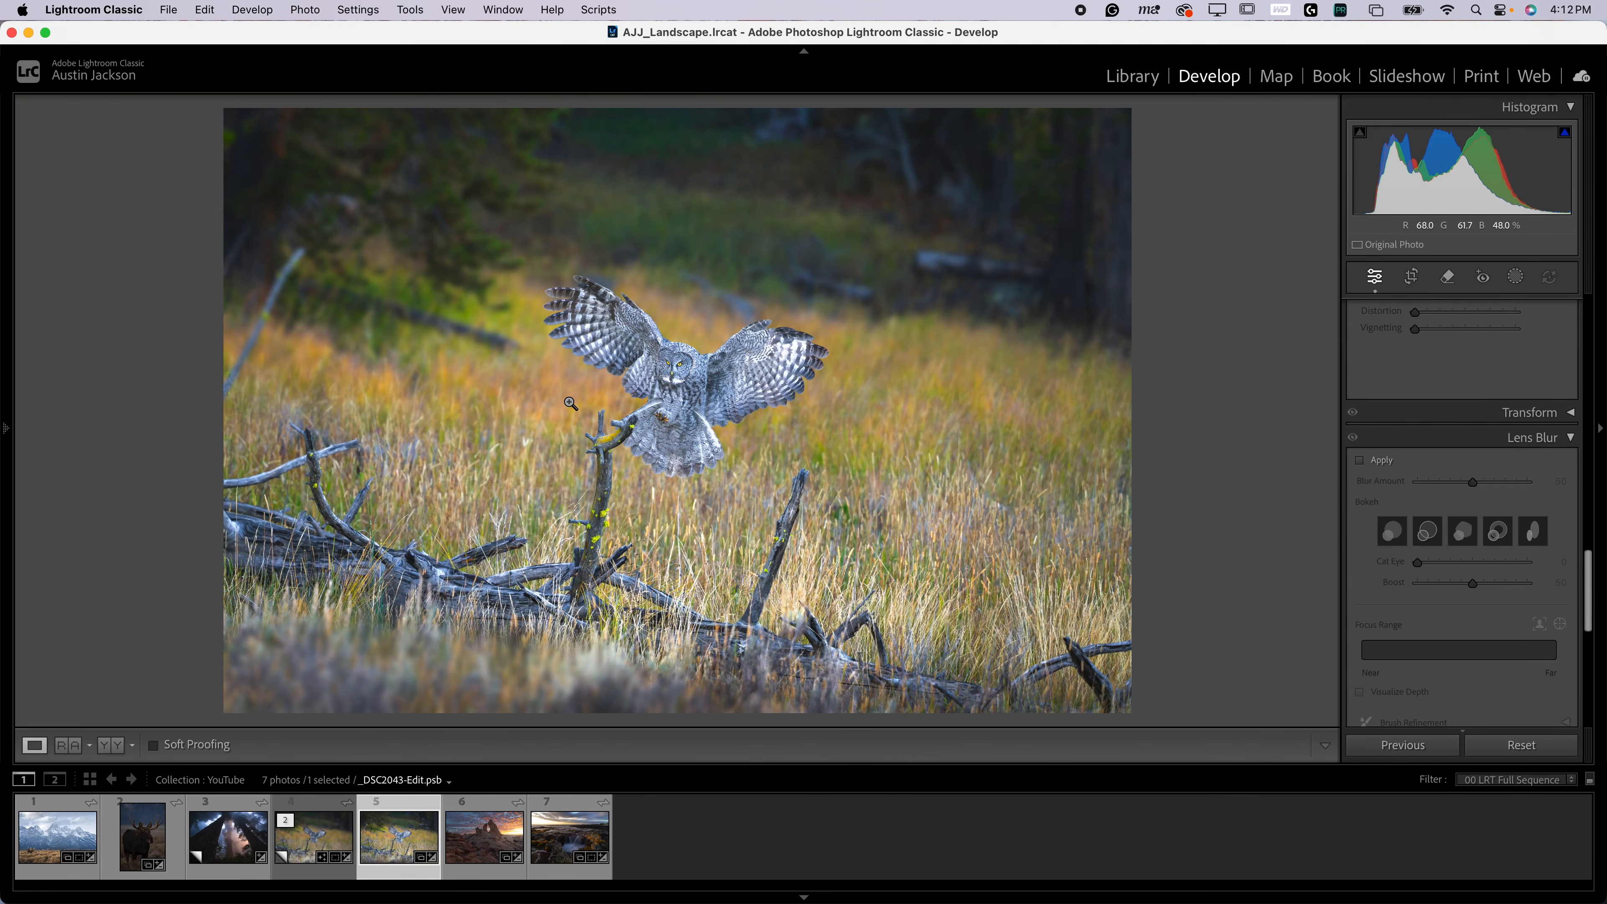
Hide the filmstrip and open the desert rock formation sunset photo that follows the owl images
{"action": "left_click", "coordinate": [786, 896]}
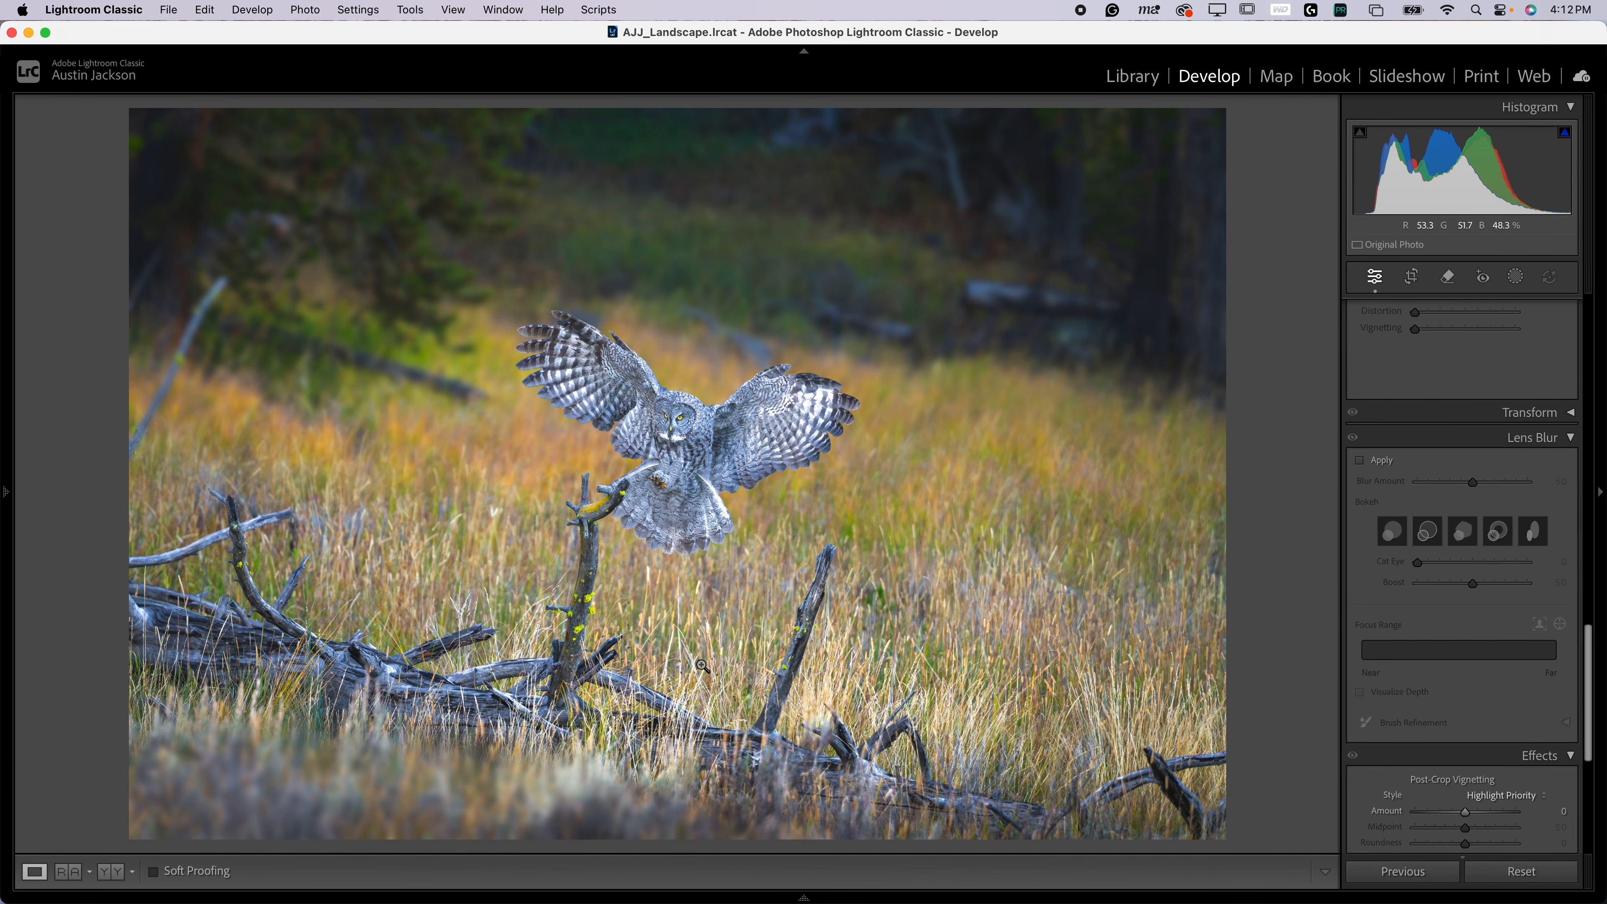
{"action": "key", "text": "Right"}
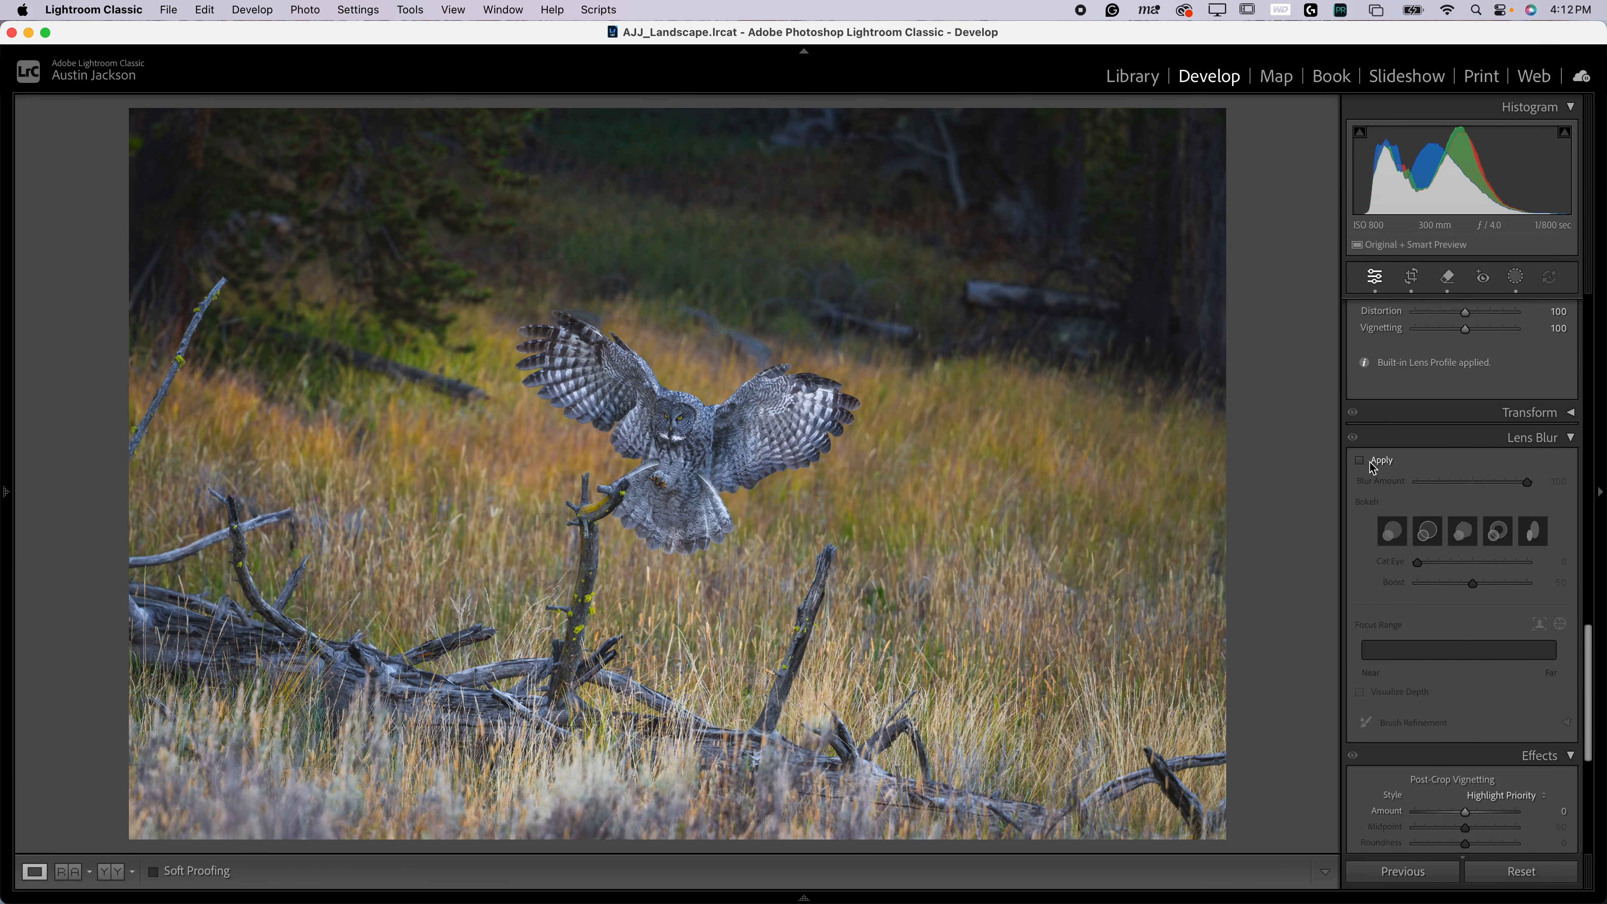
{"action": "key", "text": "Right"}
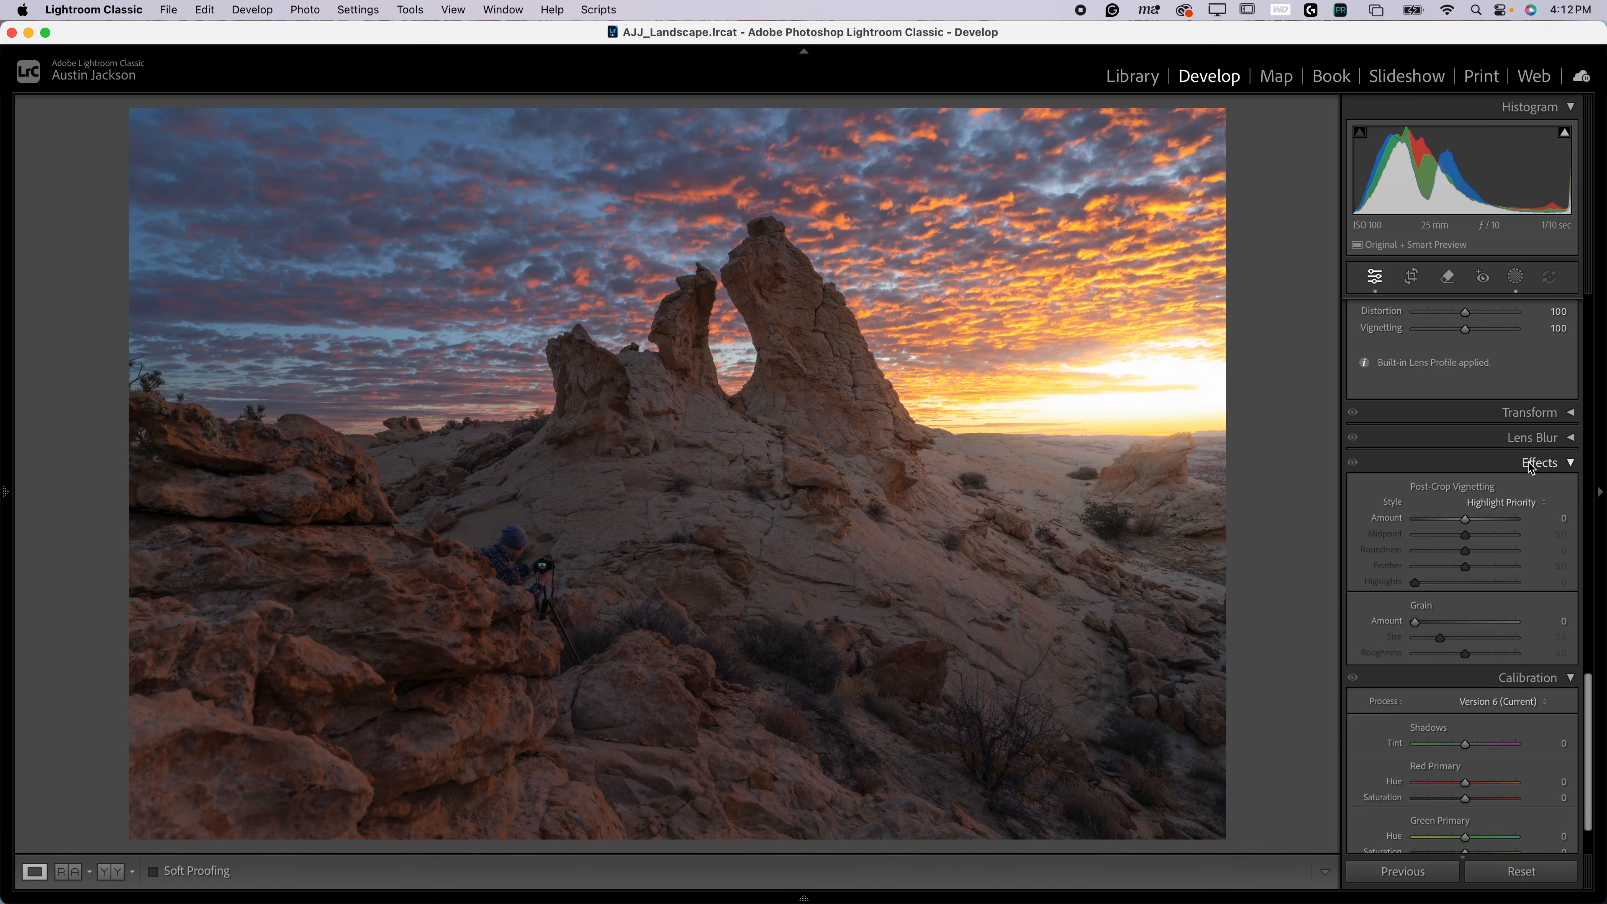
Try a post-crop vignette amount of -41 on the rock formation photo and undo it
{"action": "scroll", "coordinate": [1582, 686], "scroll_direction": "up", "scroll_amount": 3}
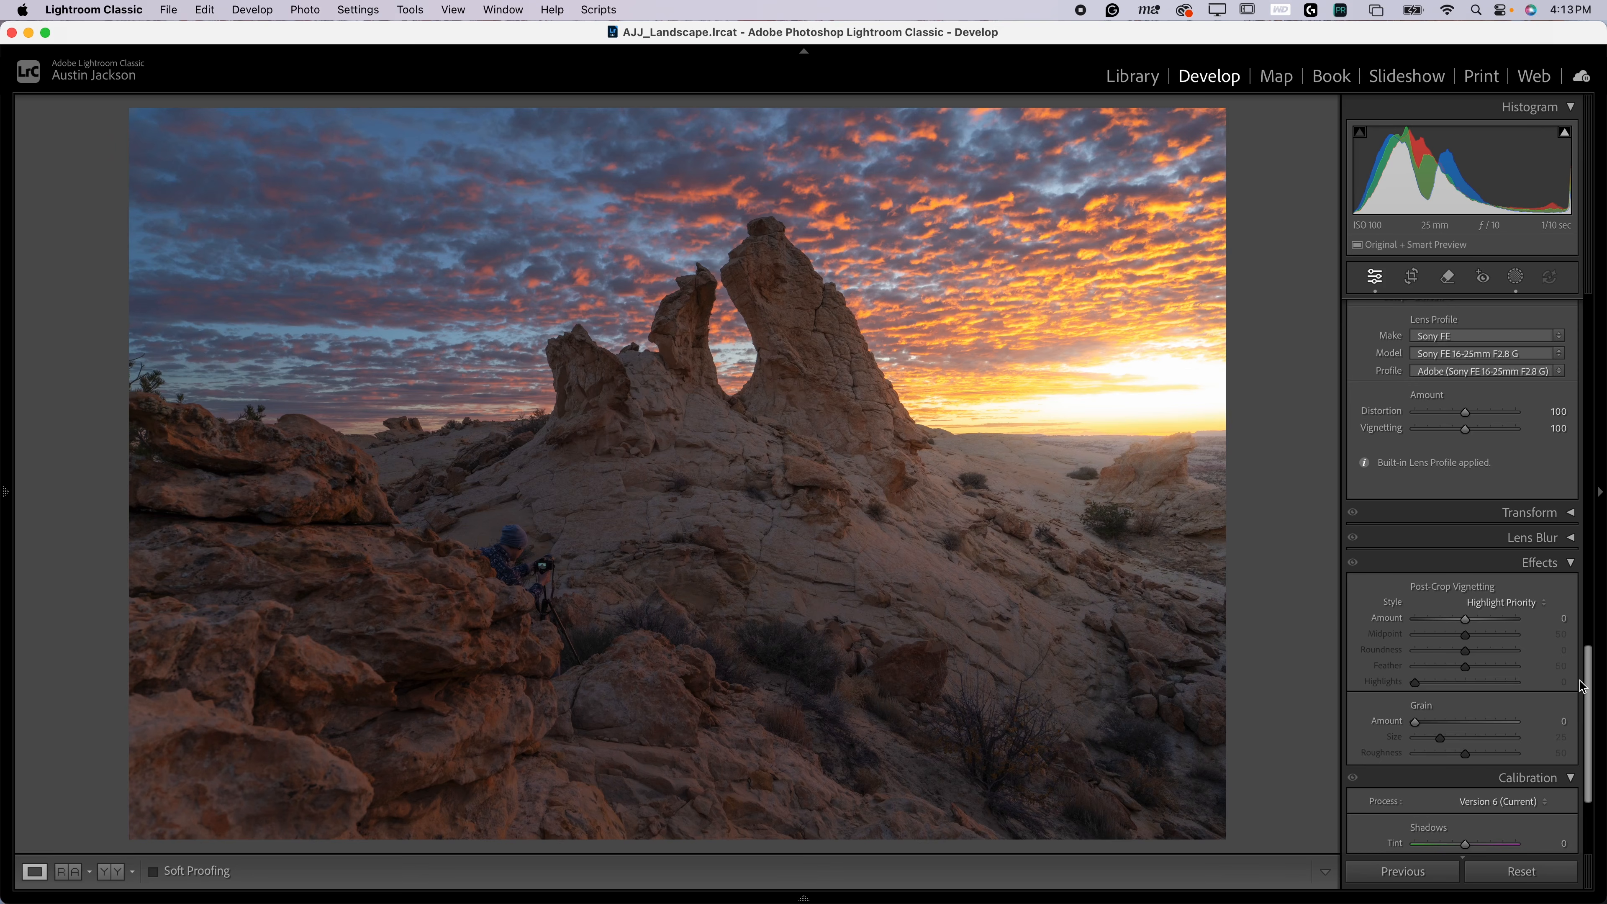
{"action": "left_click_drag", "start_coordinate": [1465, 617], "coordinate": [1446, 624]}
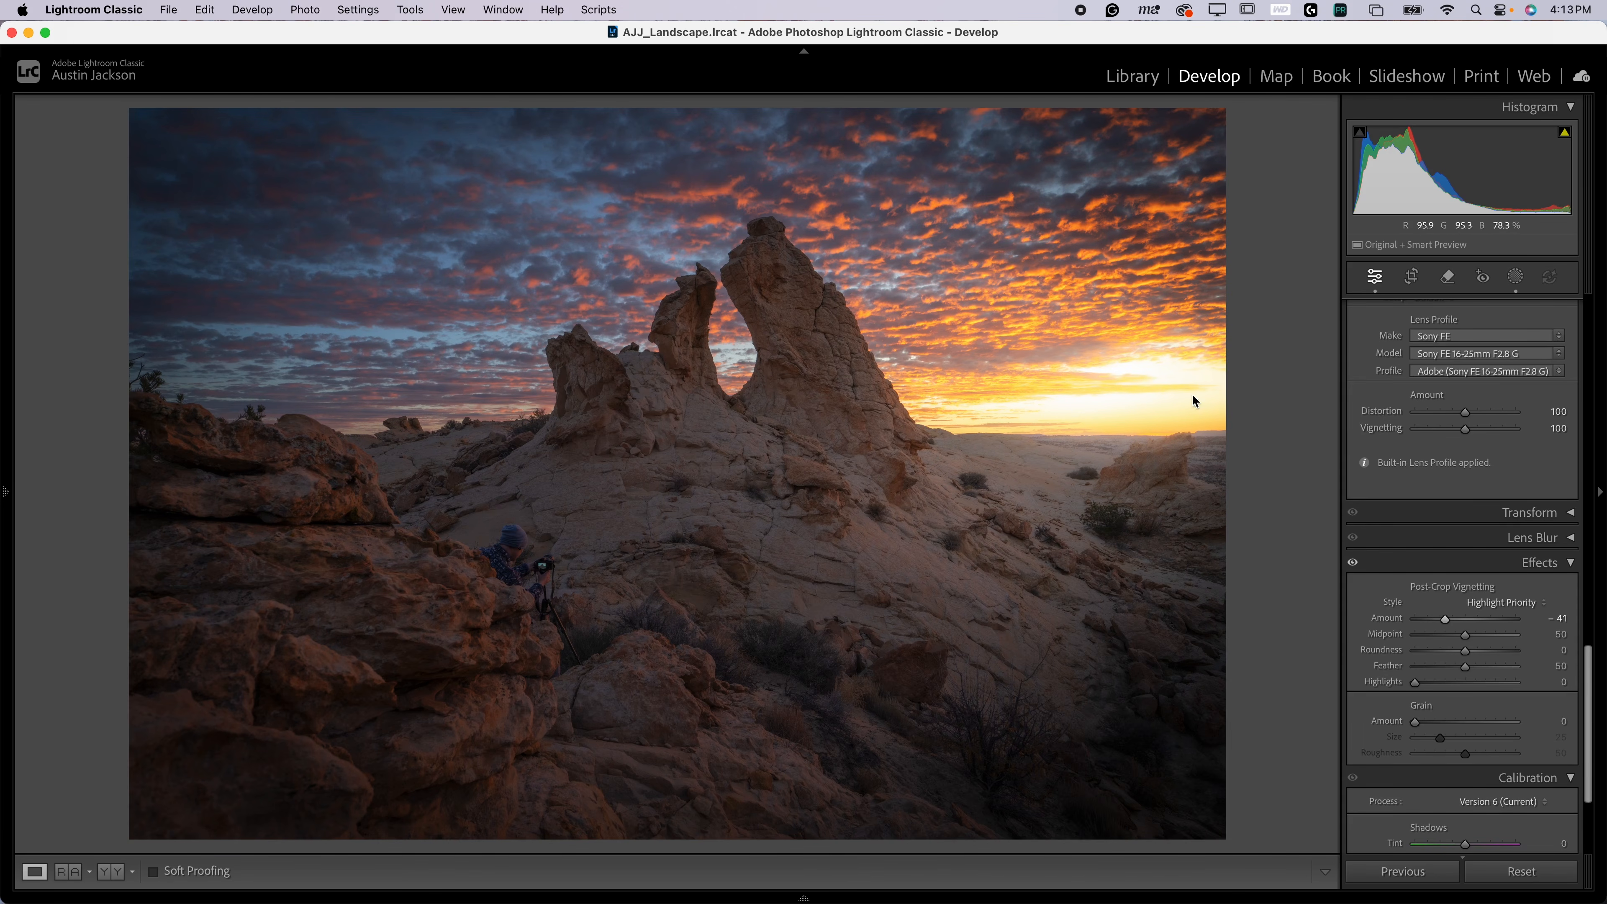
{"action": "key", "text": "super+z"}
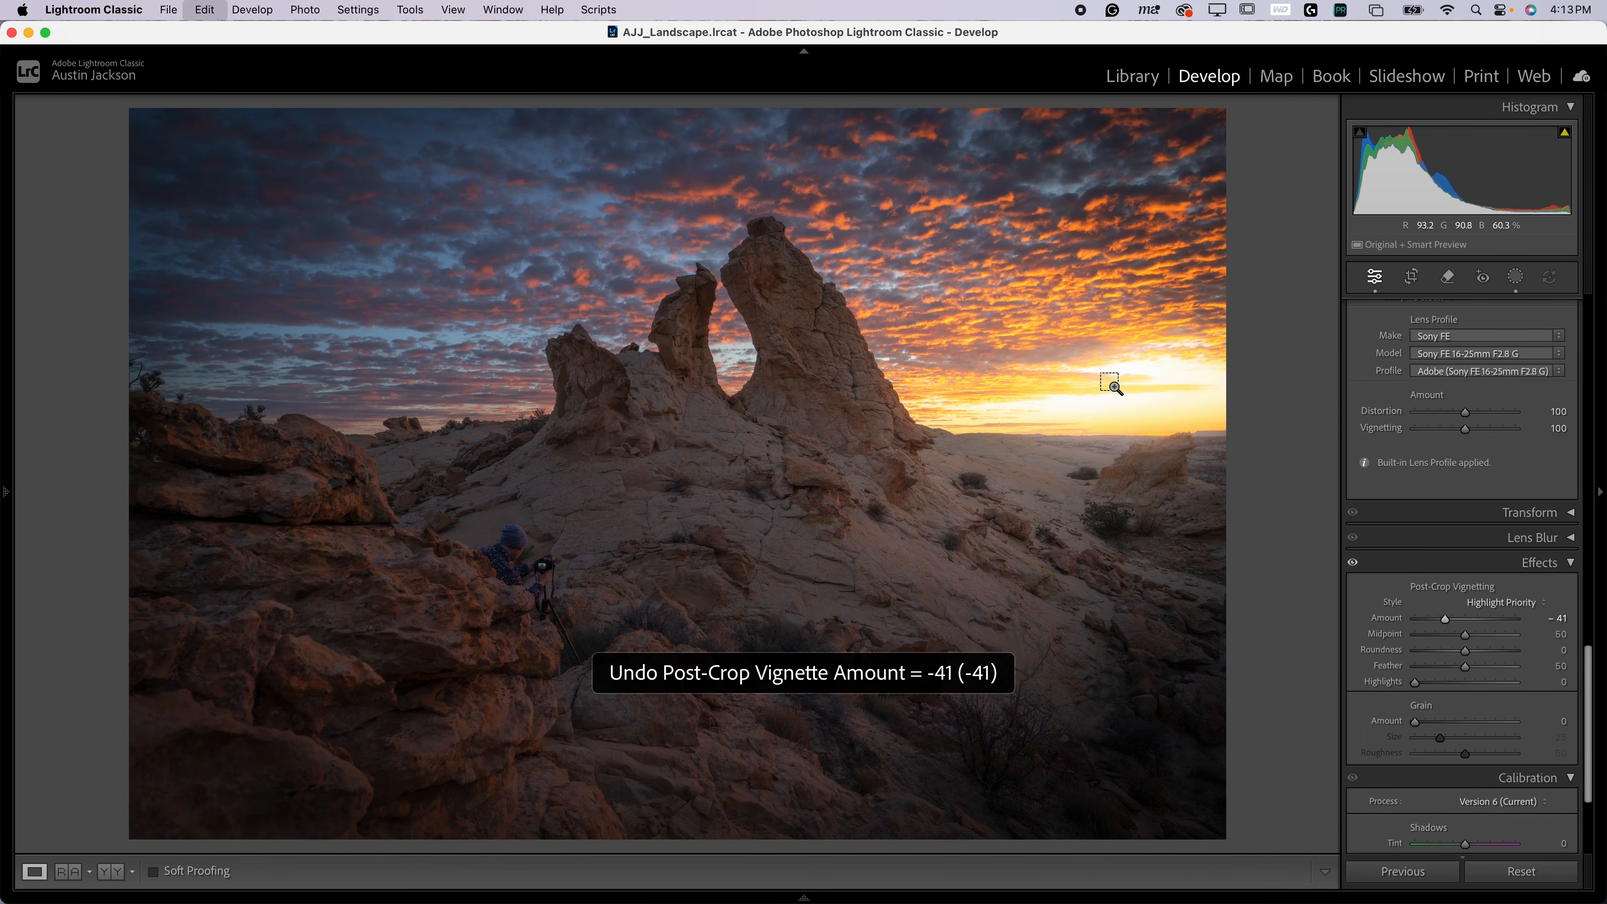
Create a radial gradient mask centred on the rock formation photo, with its ellipse extending past the image edges
{"action": "left_click", "coordinate": [1517, 283]}
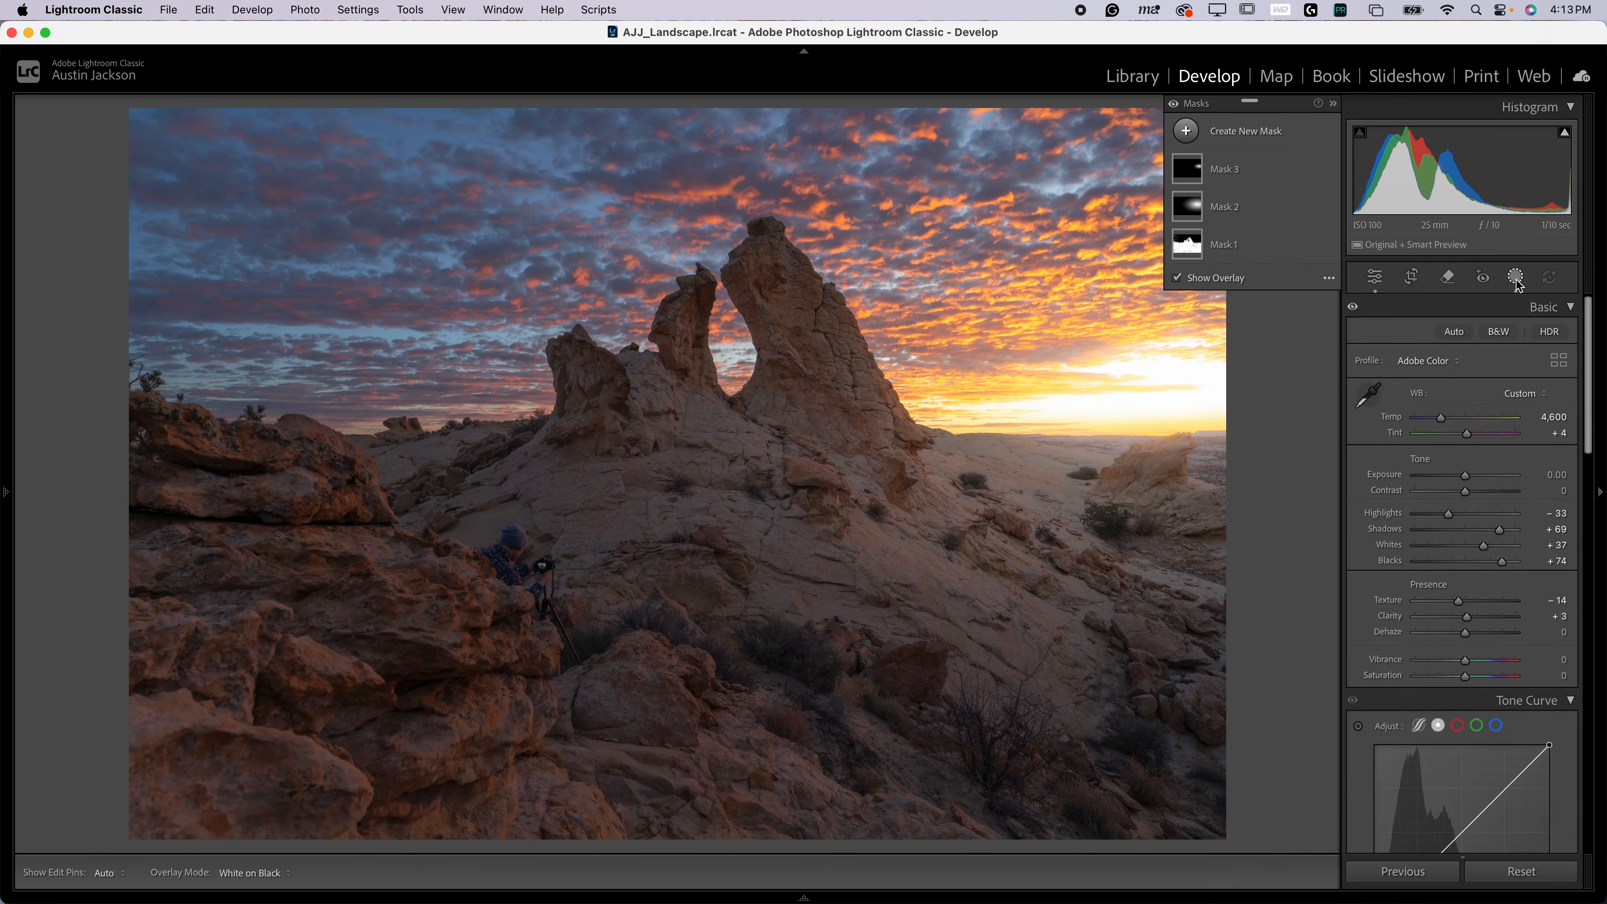
{"action": "left_click", "coordinate": [1245, 134]}
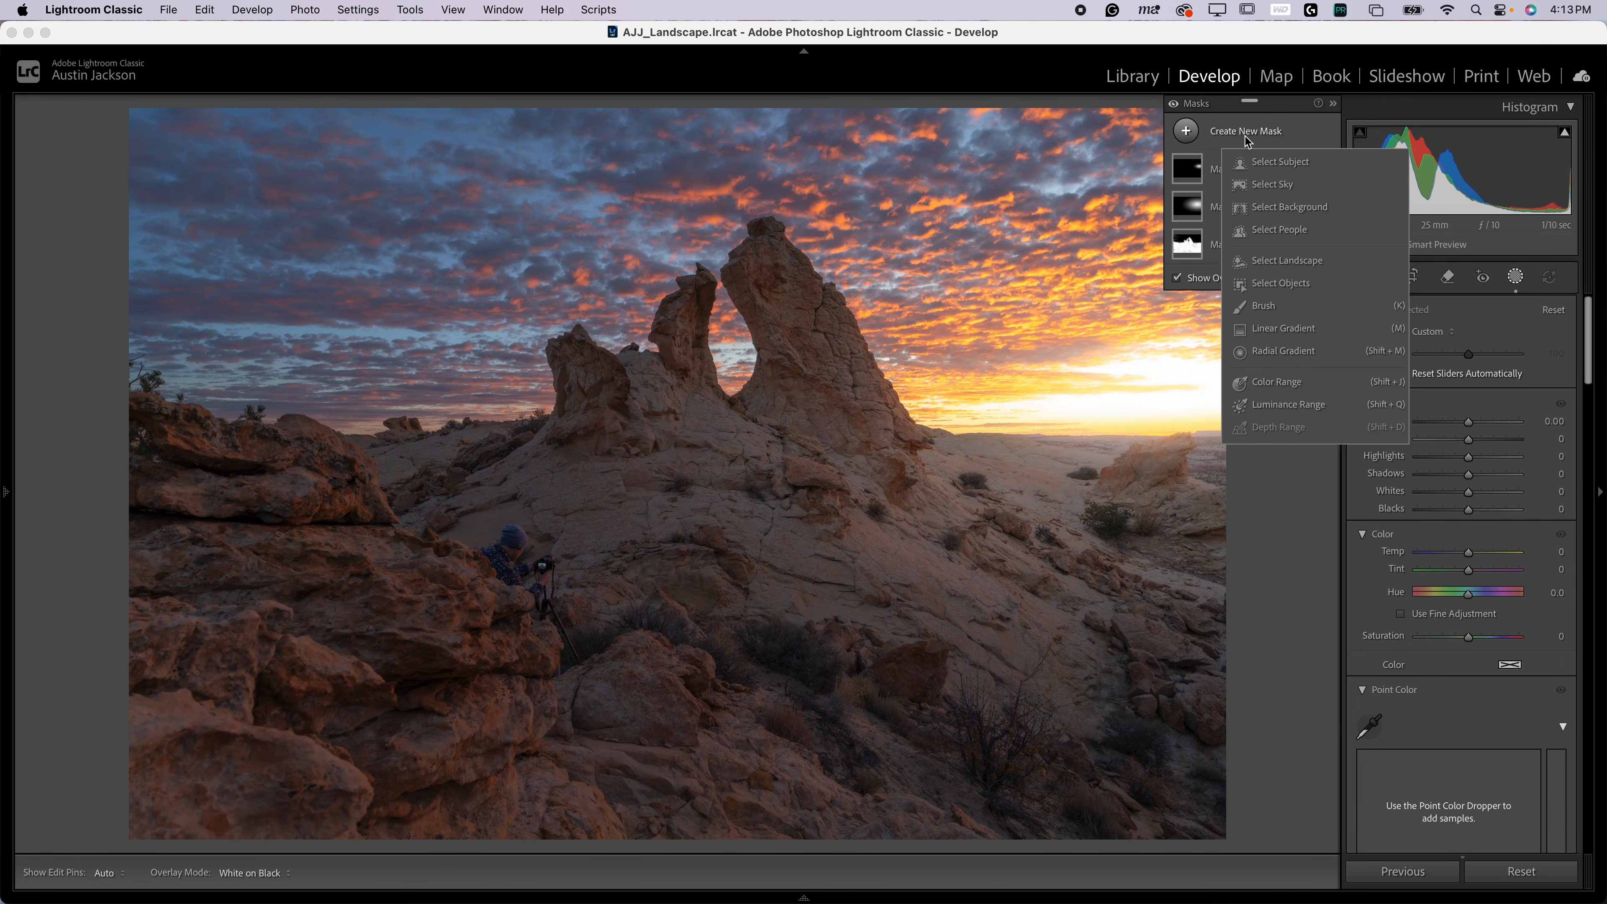
{"action": "left_click", "coordinate": [1282, 355]}
{"action": "left_click_drag", "start_coordinate": [691, 497], "coordinate": [1367, 79]}
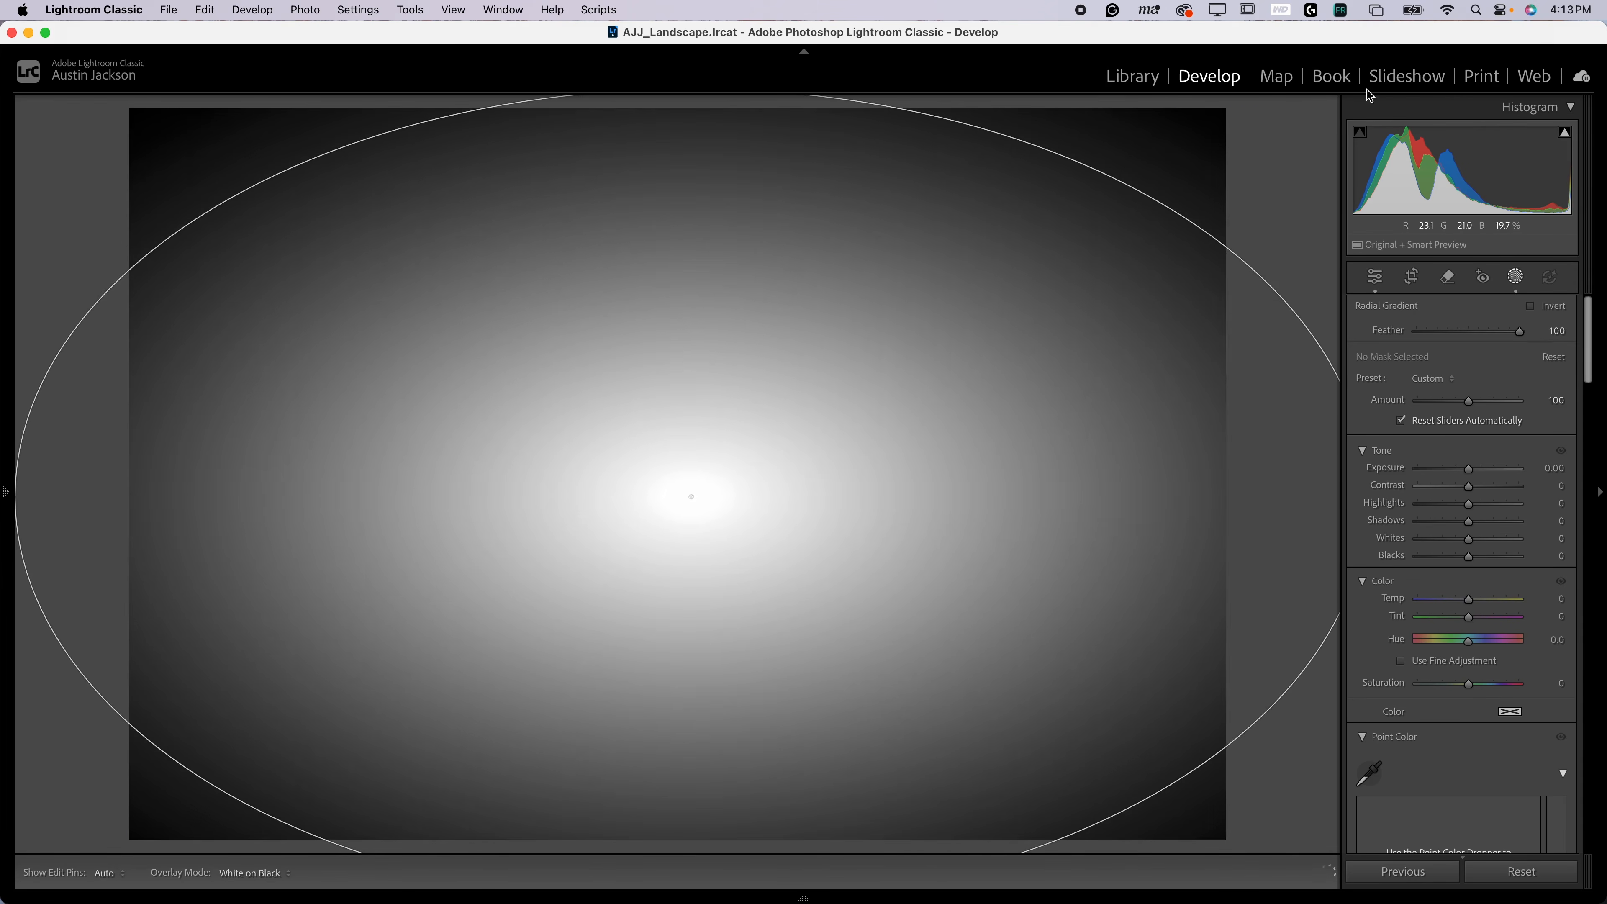
{"action": "key", "text": "super+minus"}
{"action": "key", "text": "super+minus"}
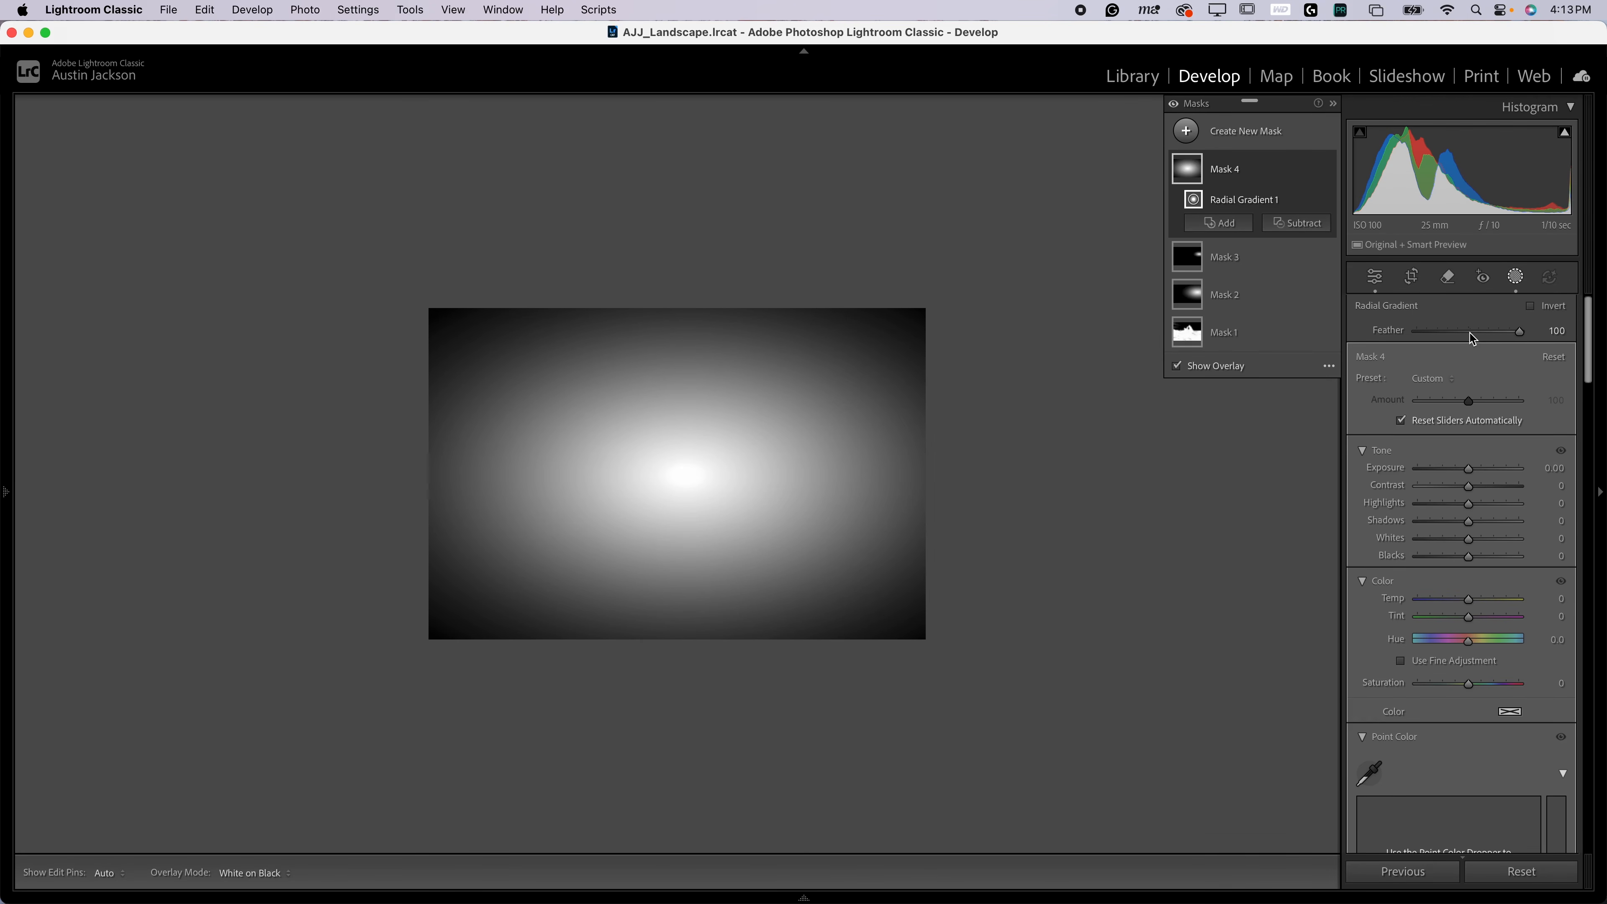
Set the radial gradient's feather to 30 and invert the mask so it affects the photo's outer areas
{"action": "left_click", "coordinate": [1451, 337]}
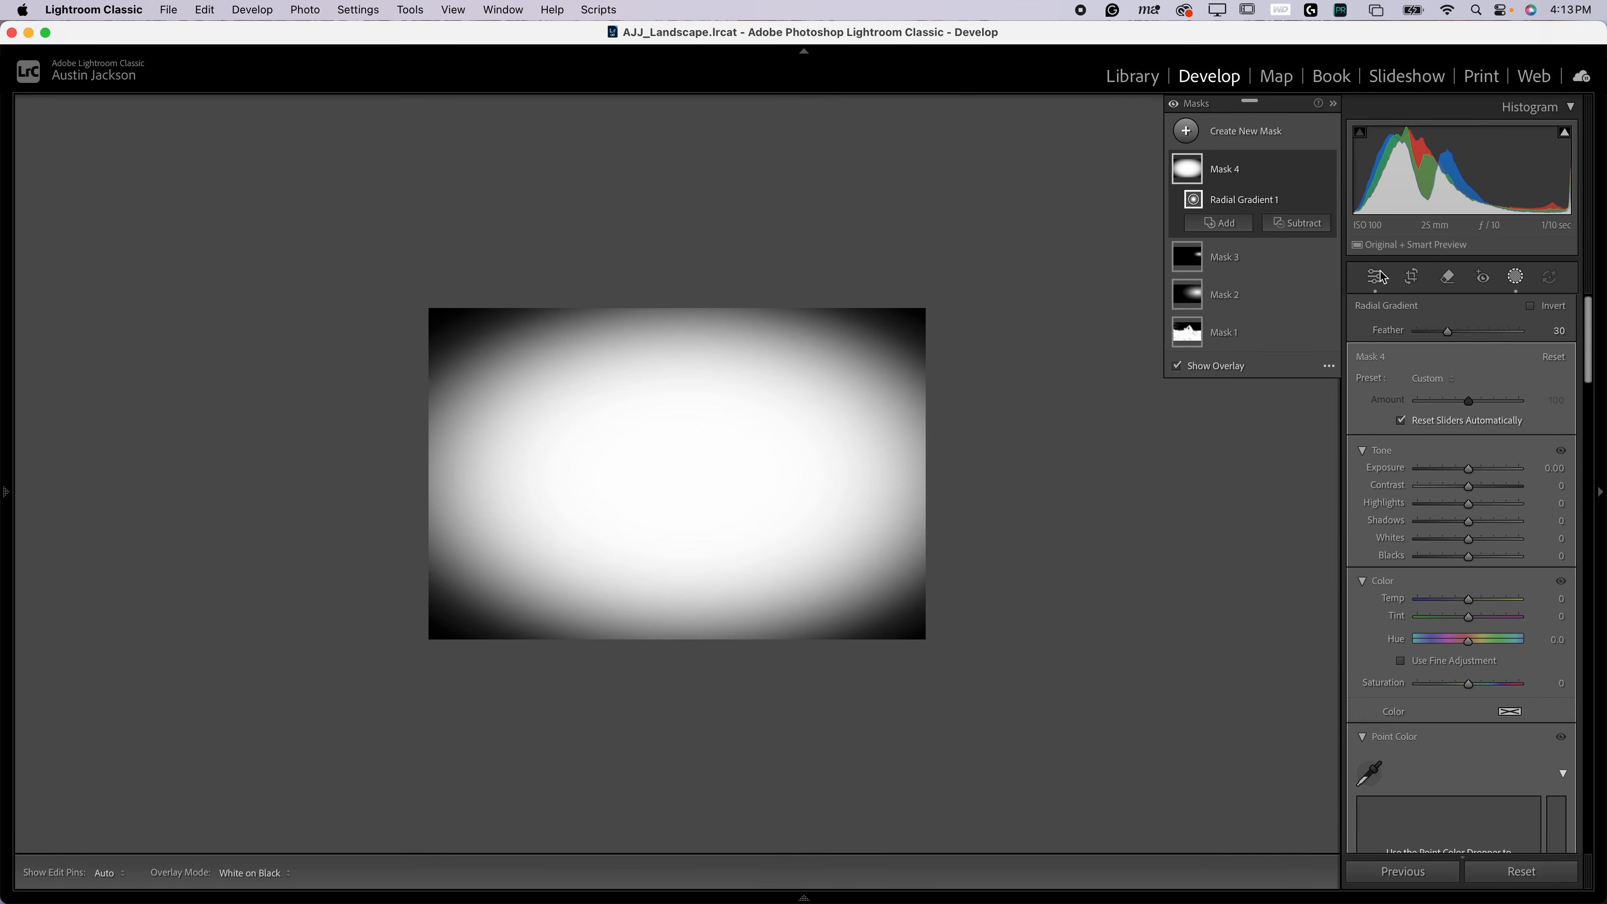
{"action": "left_click", "coordinate": [1310, 169]}
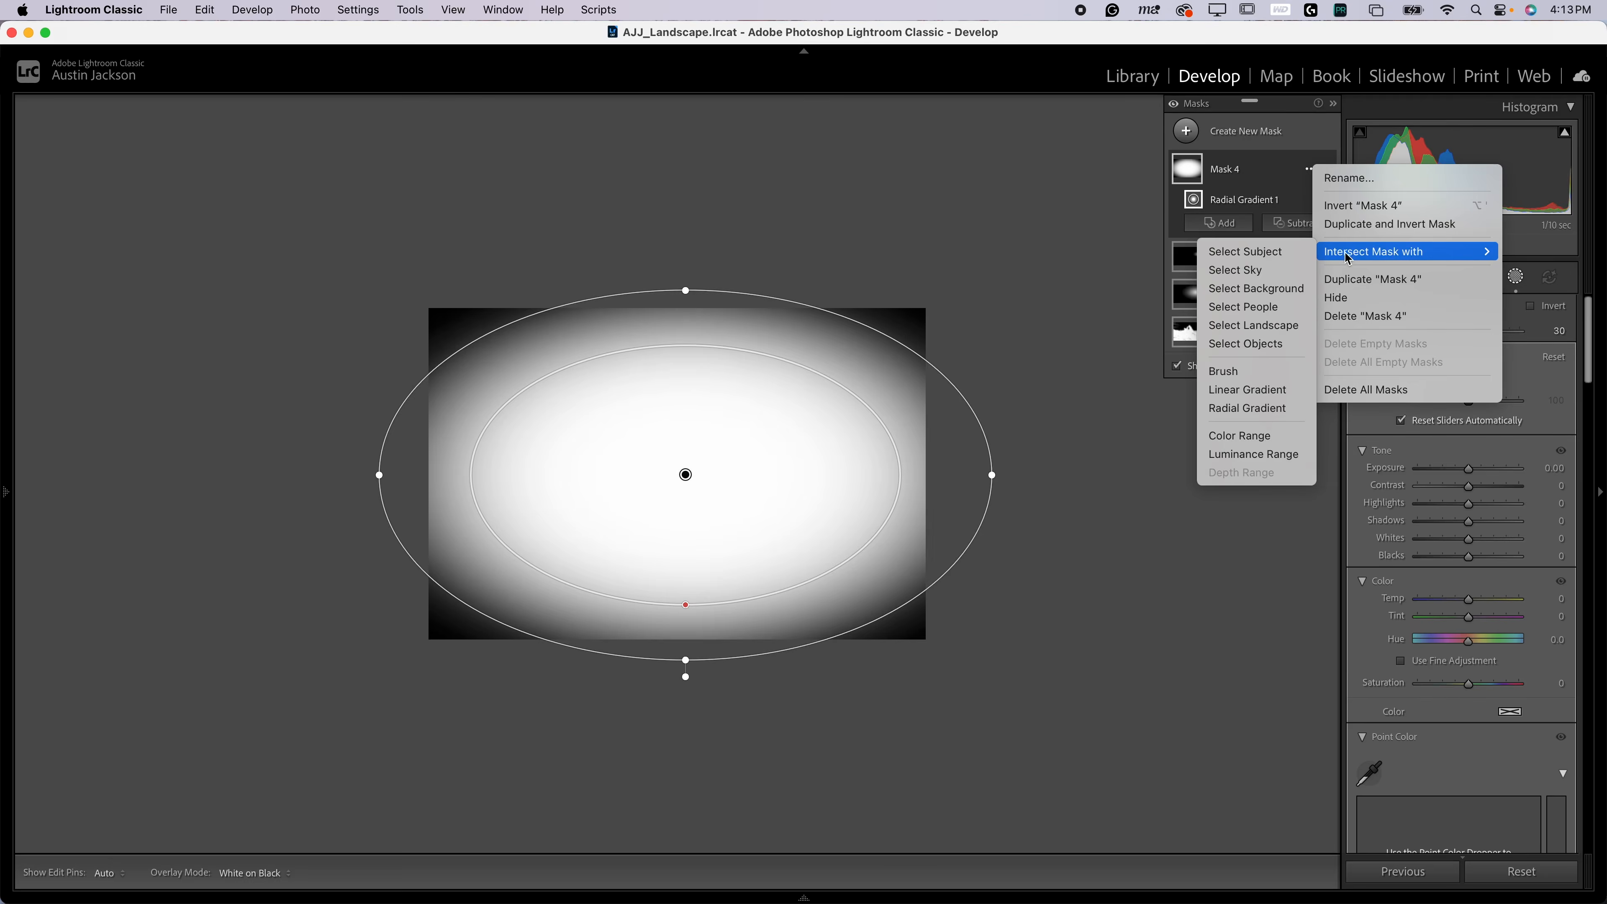
{"action": "left_click", "coordinate": [1327, 205]}
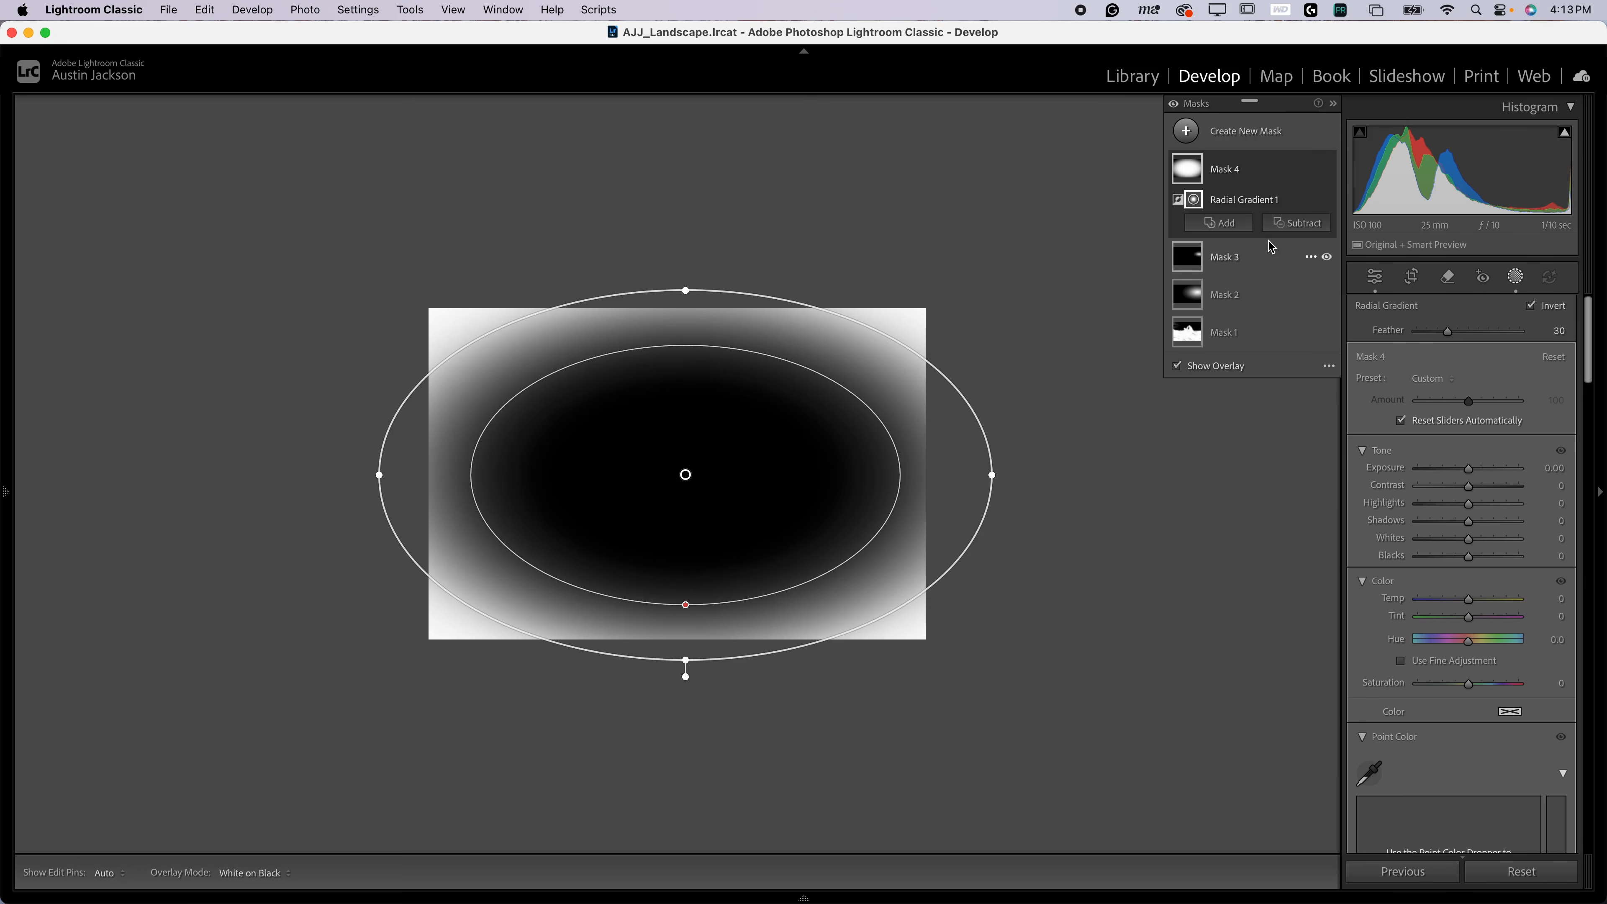
Darken the inverted radial mask to exposure -1.20 and enlarge its ellipse, shifting the centre slightly toward the sun
{"action": "left_click_drag", "start_coordinate": [1472, 472], "coordinate": [1455, 475]}
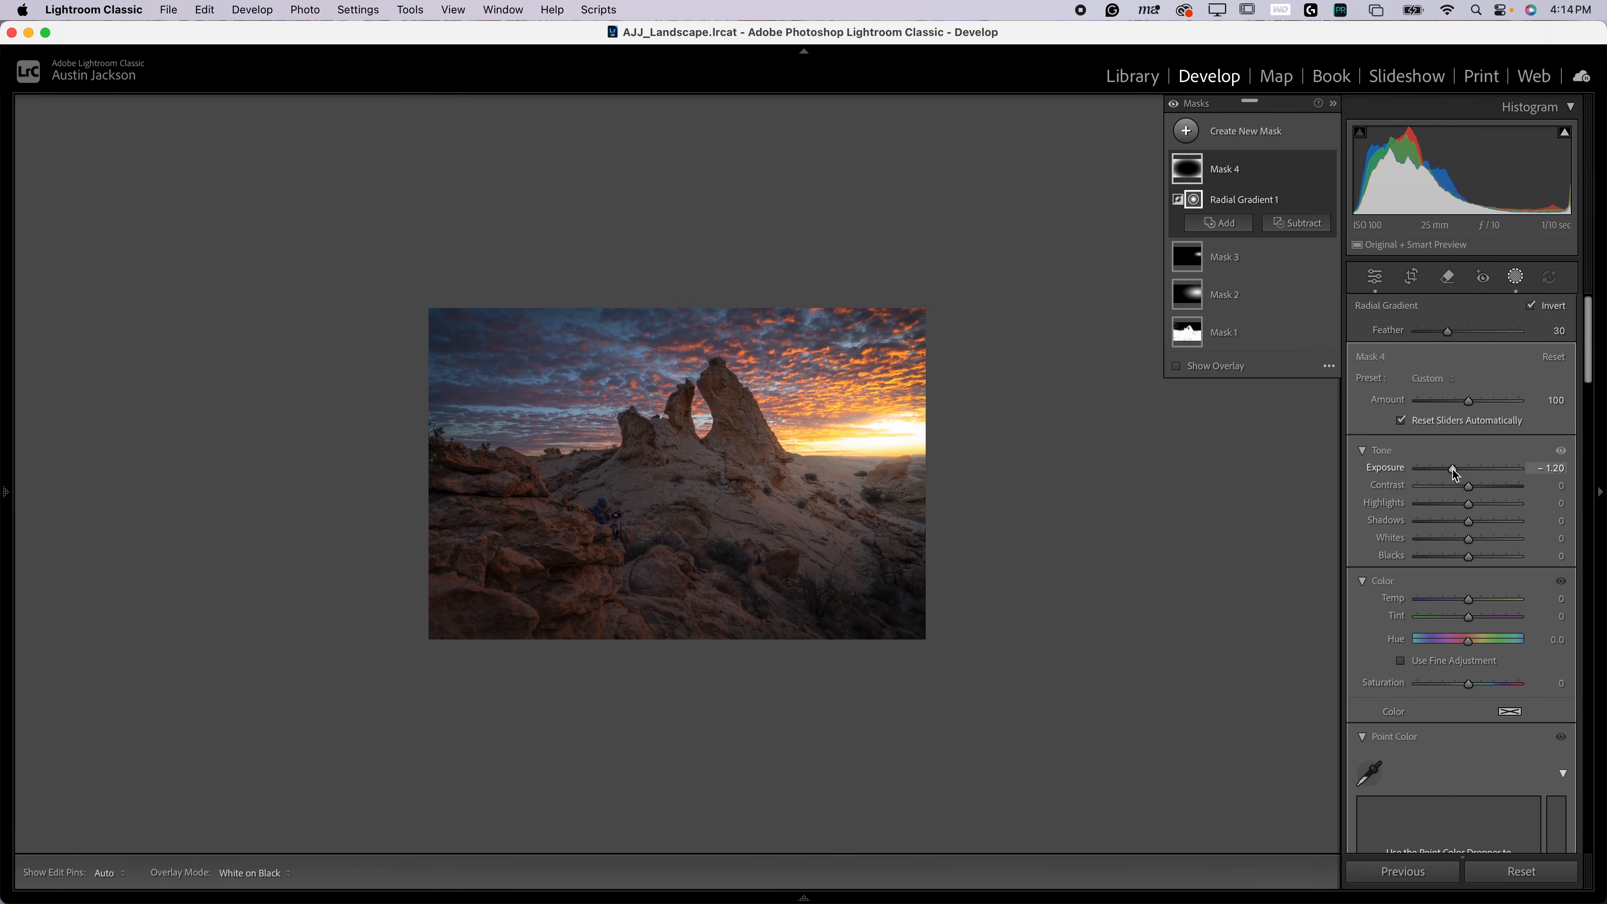
{"action": "key", "text": "super+minus"}
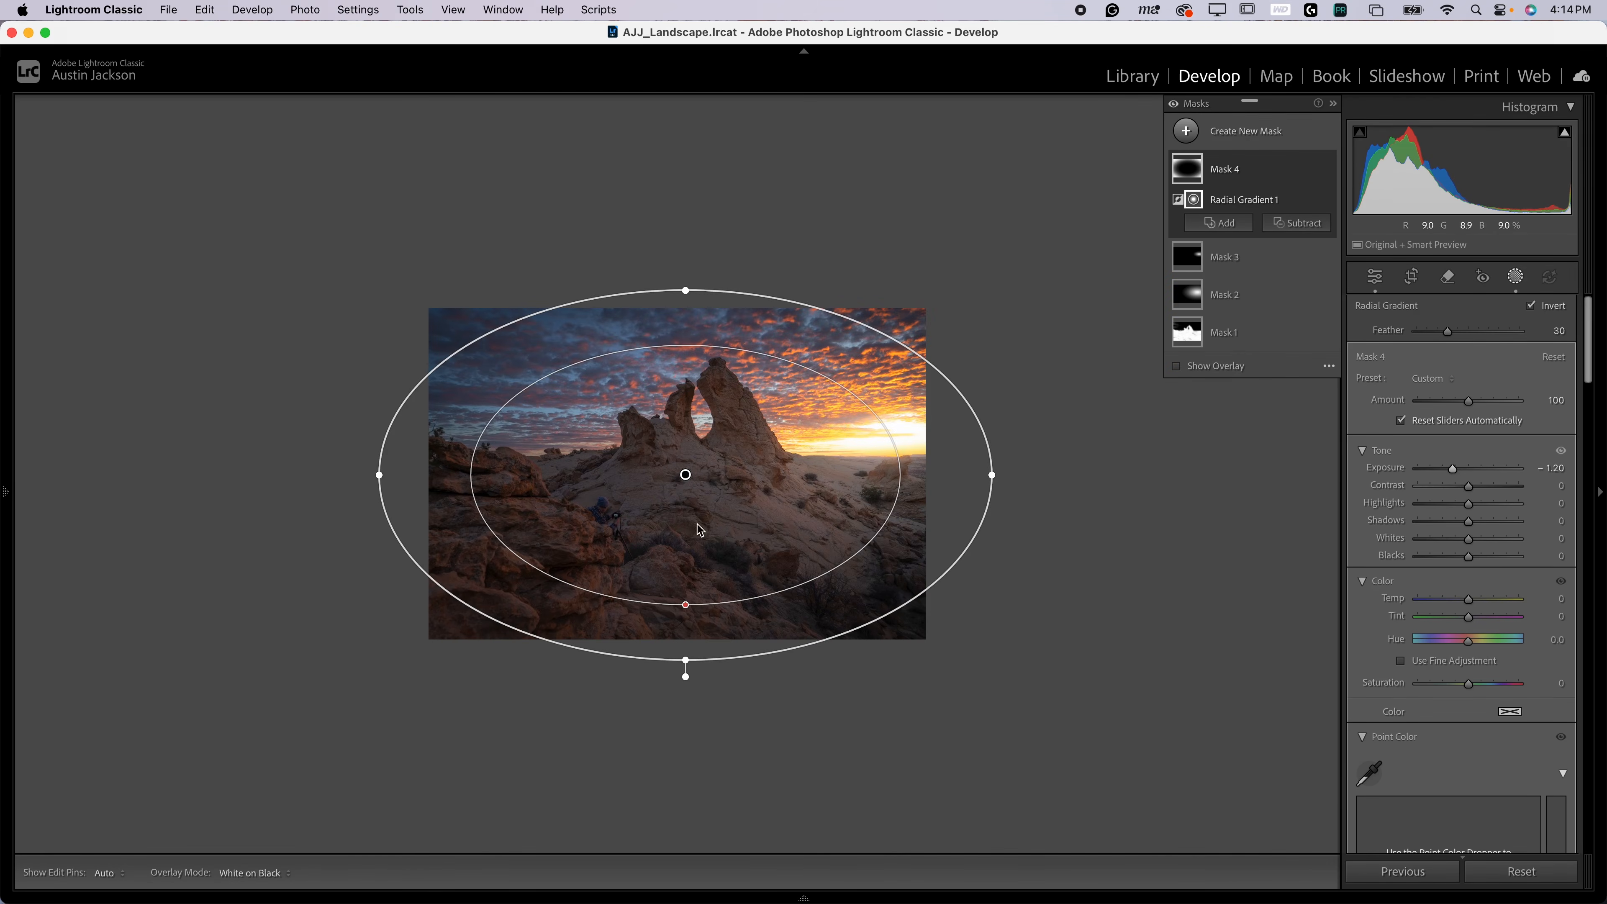
{"action": "left_click_drag", "start_coordinate": [687, 475], "coordinate": [687, 476]}
{"action": "left_click_drag", "start_coordinate": [994, 476], "coordinate": [1037, 473]}
{"action": "left_click_drag", "start_coordinate": [681, 473], "coordinate": [703, 479]}
{"action": "left_click_drag", "start_coordinate": [702, 293], "coordinate": [702, 266]}
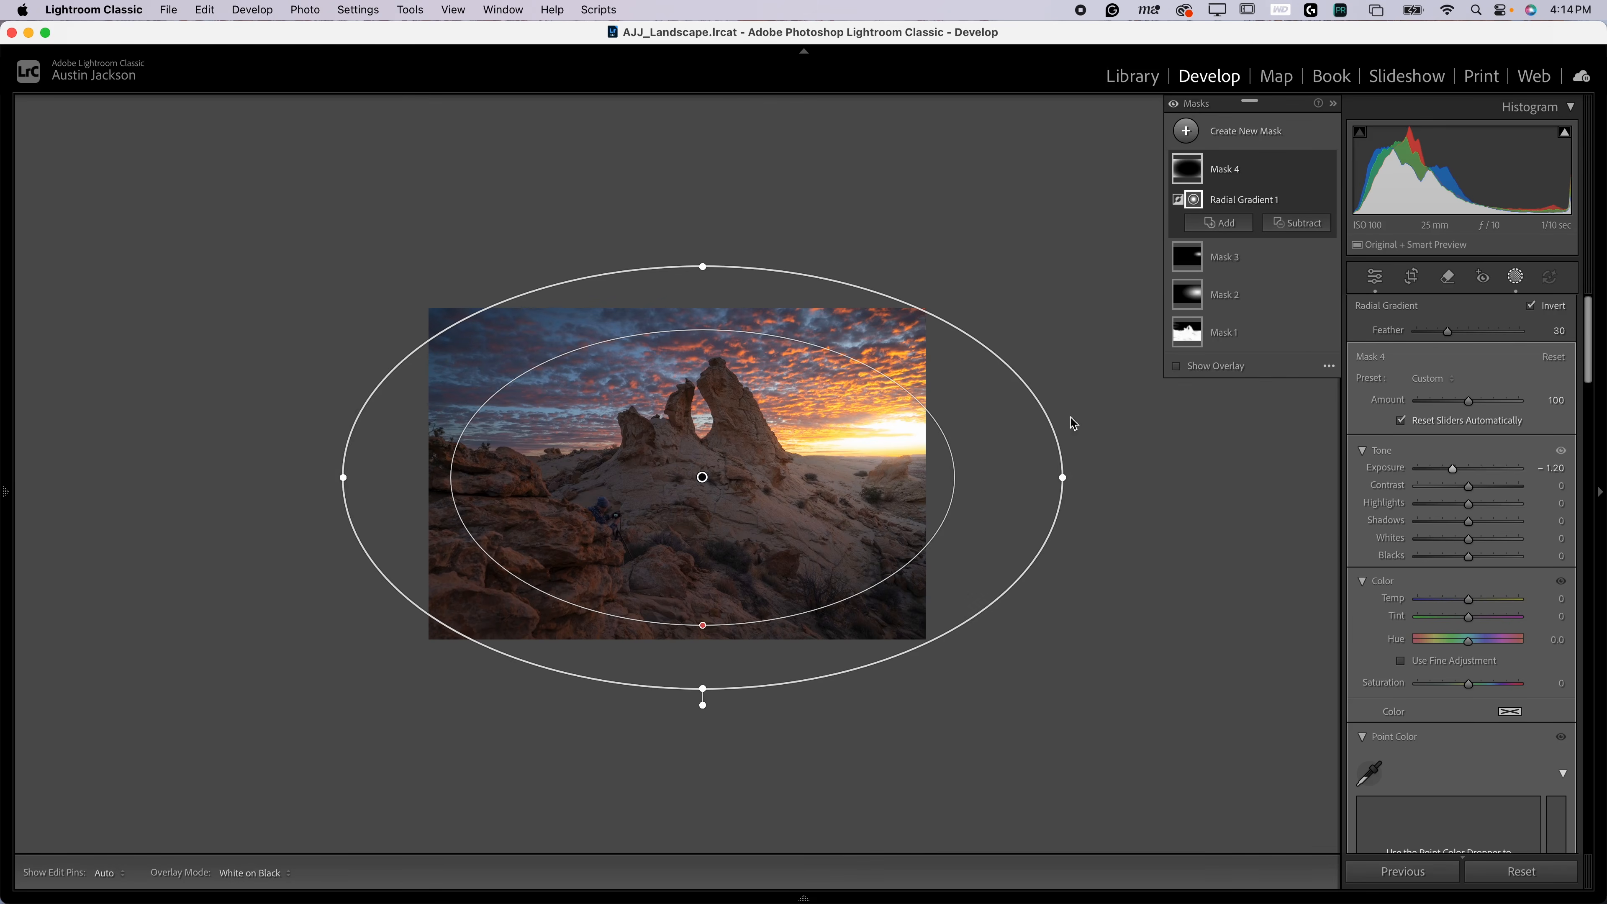
Set the radial mask's feather to 39 and exposure to -0.99, and shift the ellipse slightly farther toward the sun
{"action": "left_click_drag", "start_coordinate": [1447, 331], "coordinate": [1462, 335]}
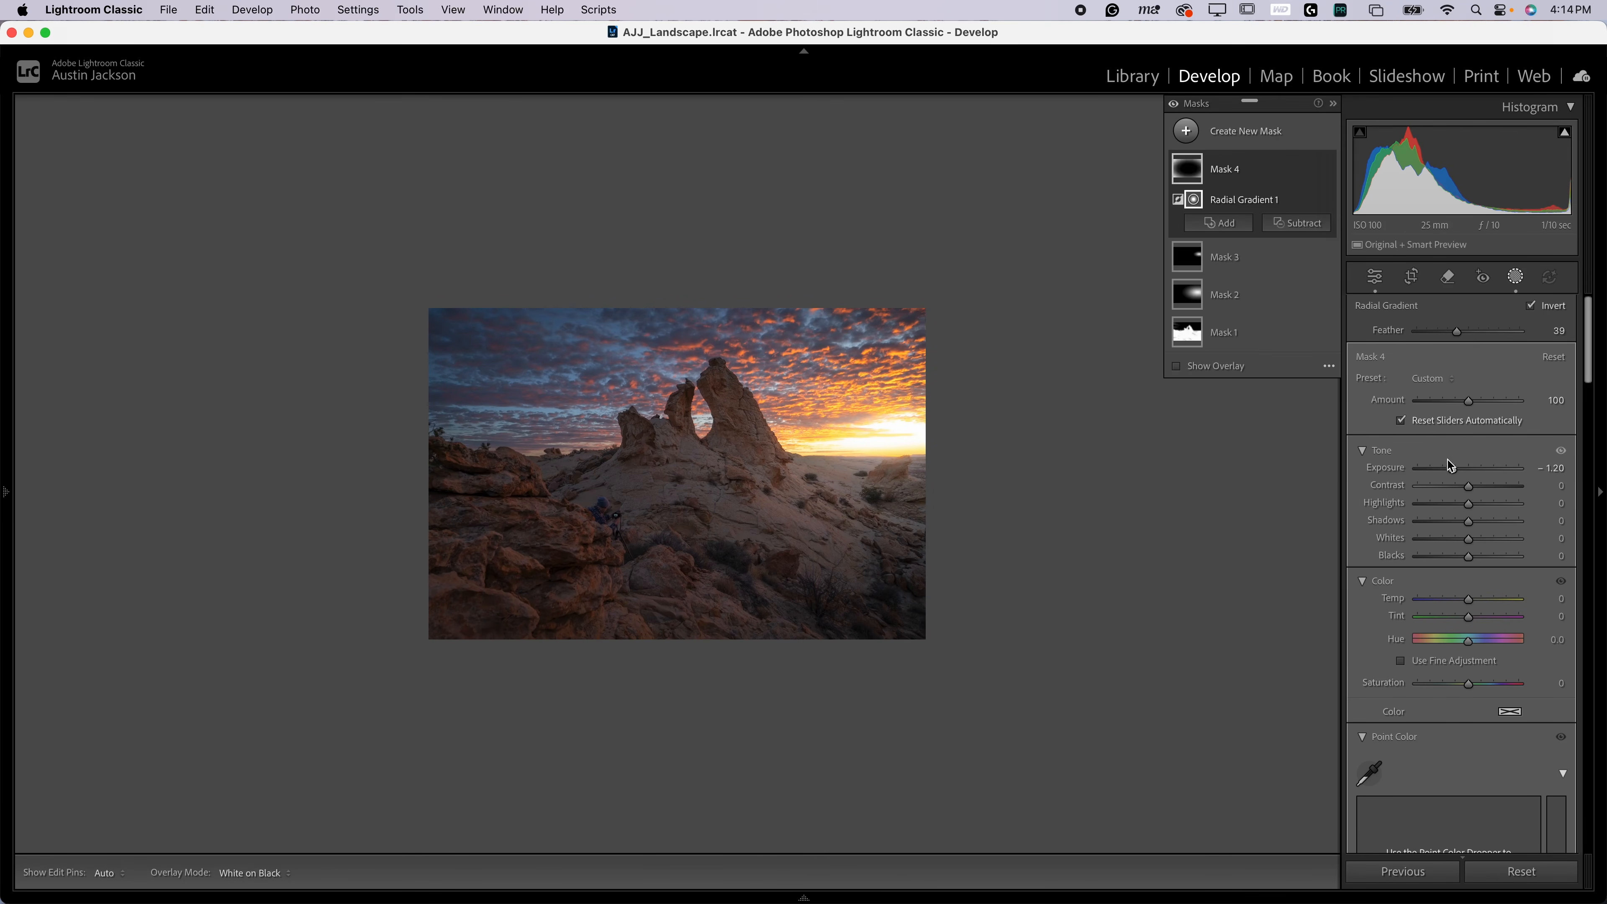
{"action": "left_click_drag", "start_coordinate": [1455, 472], "coordinate": [1461, 472]}
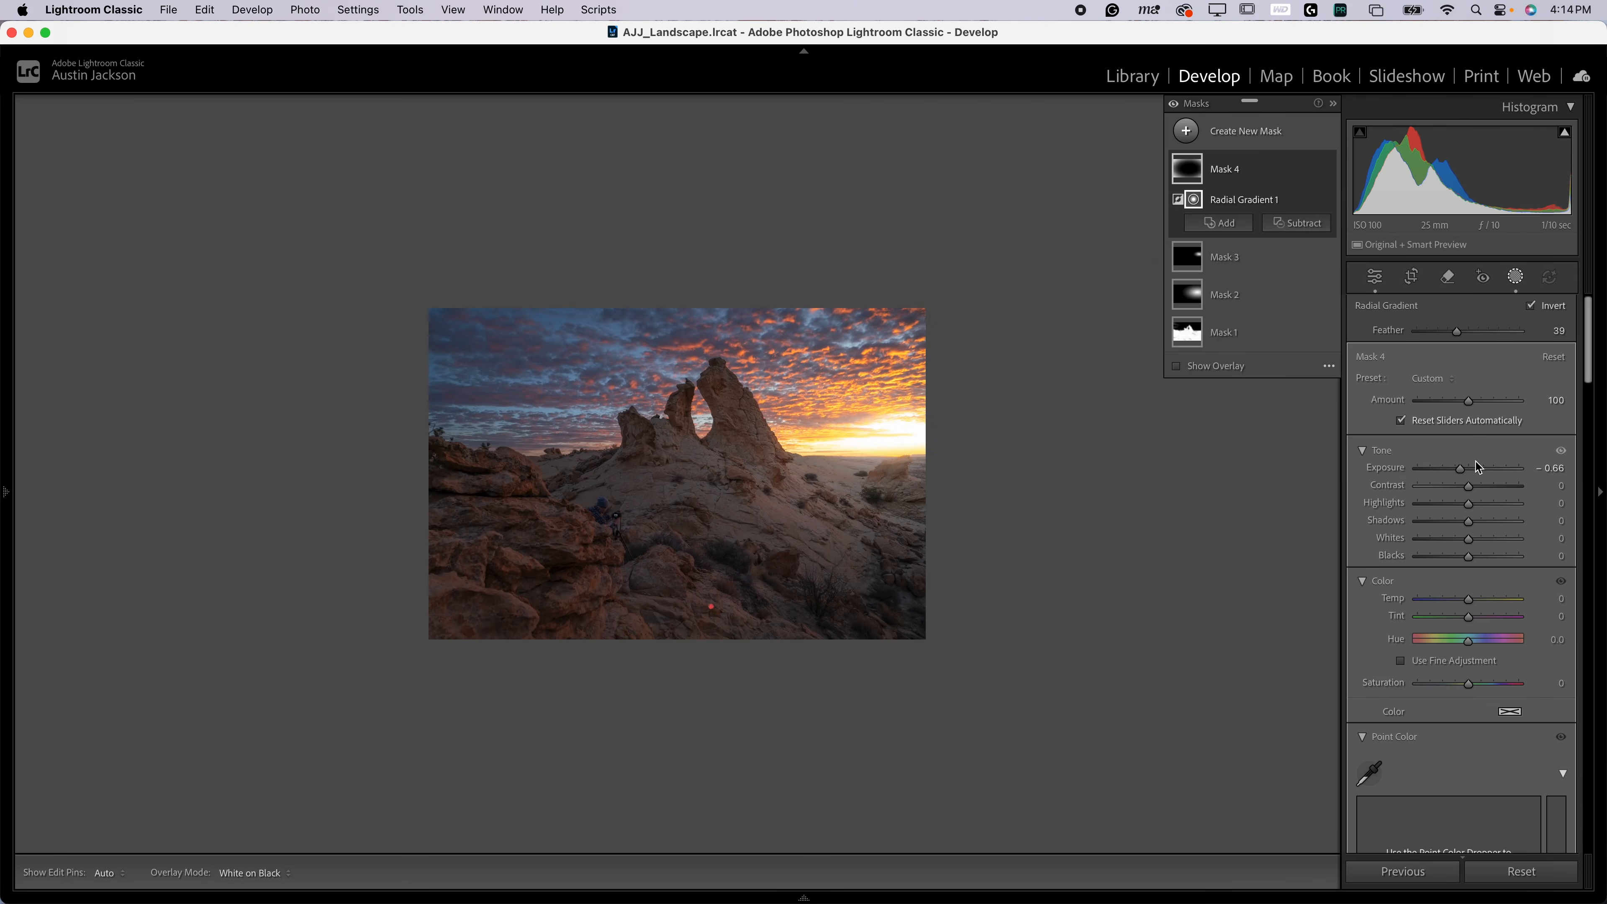
{"action": "left_click_drag", "start_coordinate": [1462, 472], "coordinate": [1455, 472]}
{"action": "left_click_drag", "start_coordinate": [711, 470], "coordinate": [724, 474]}
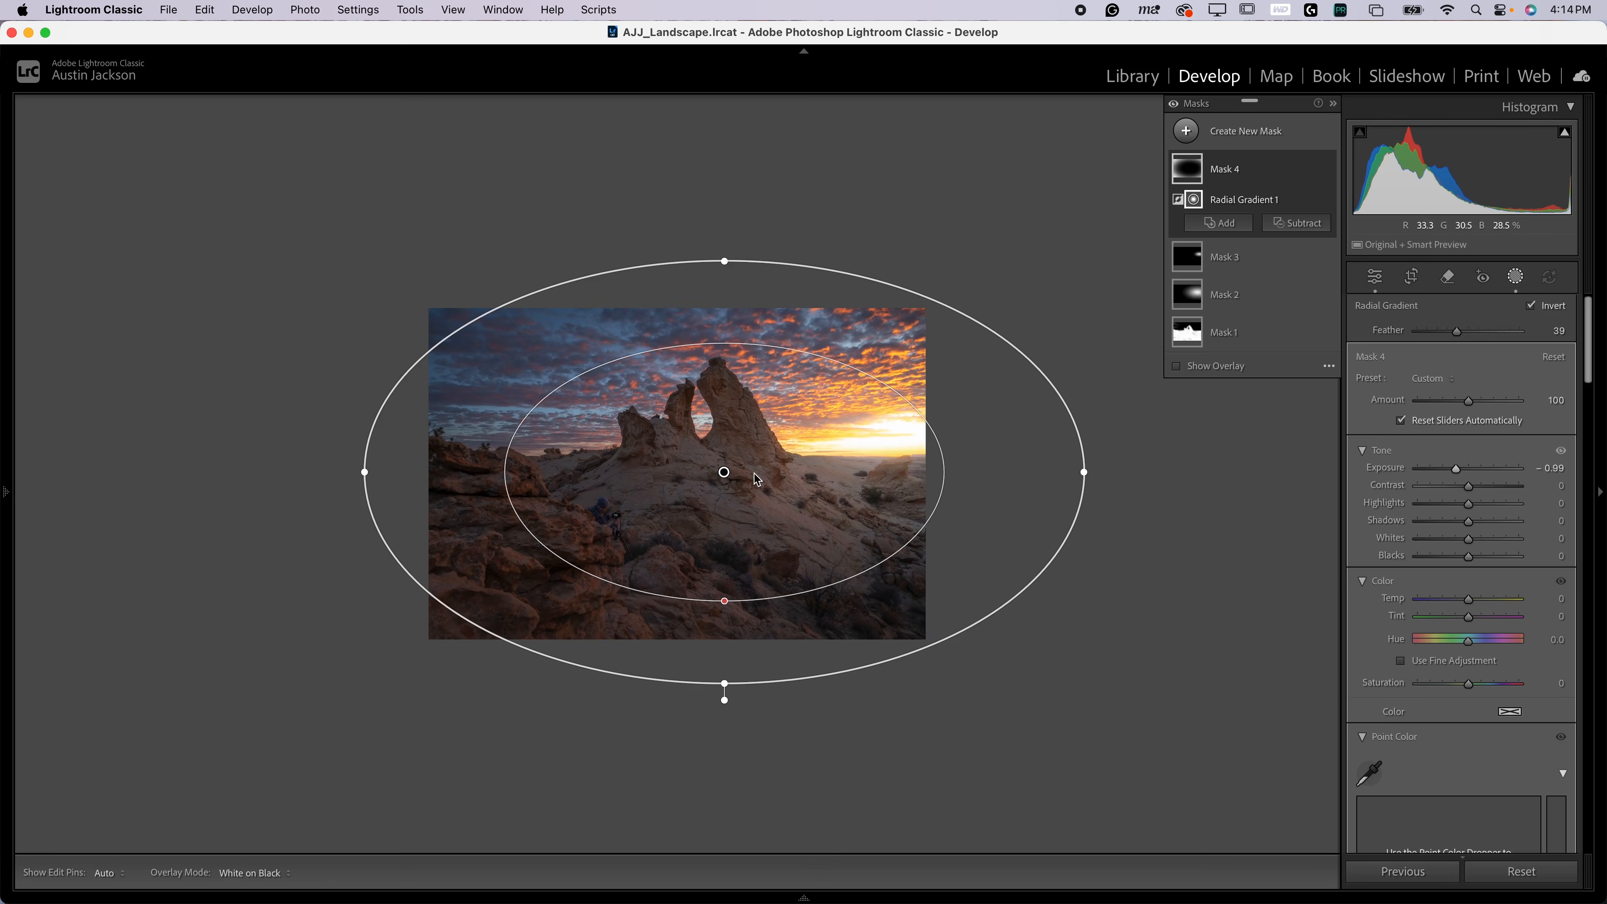
Check the radial mask's coverage with the overlay and compare the photo with and without the mask
{"action": "left_click", "coordinate": [1219, 367]}
{"action": "mouse_move", "coordinate": [883, 356]}
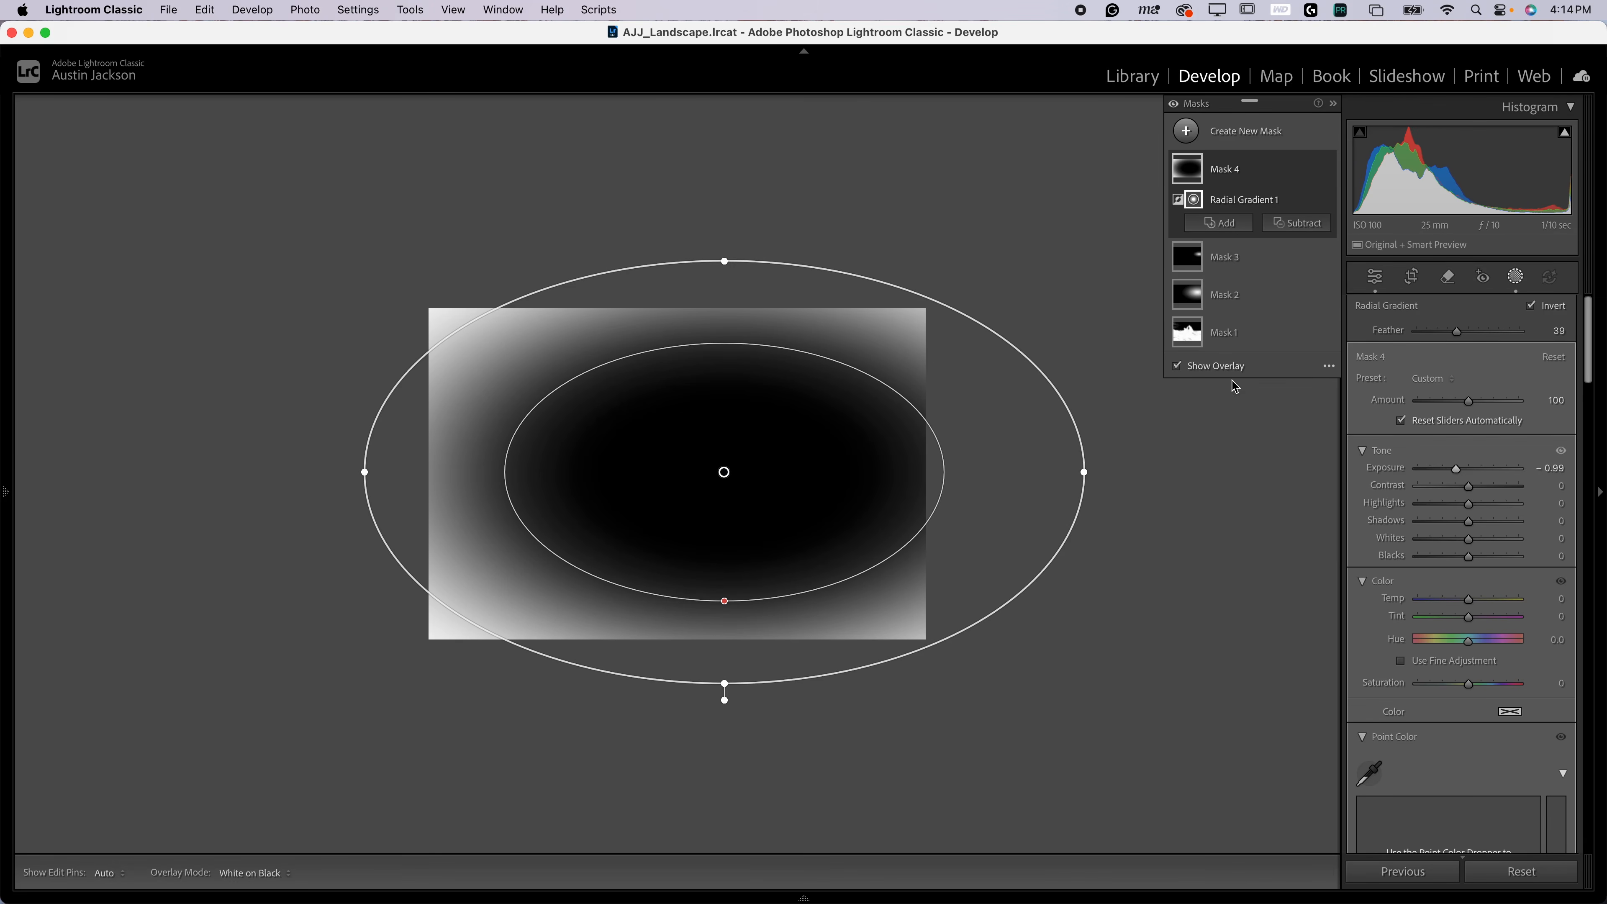
{"action": "key", "text": "o"}
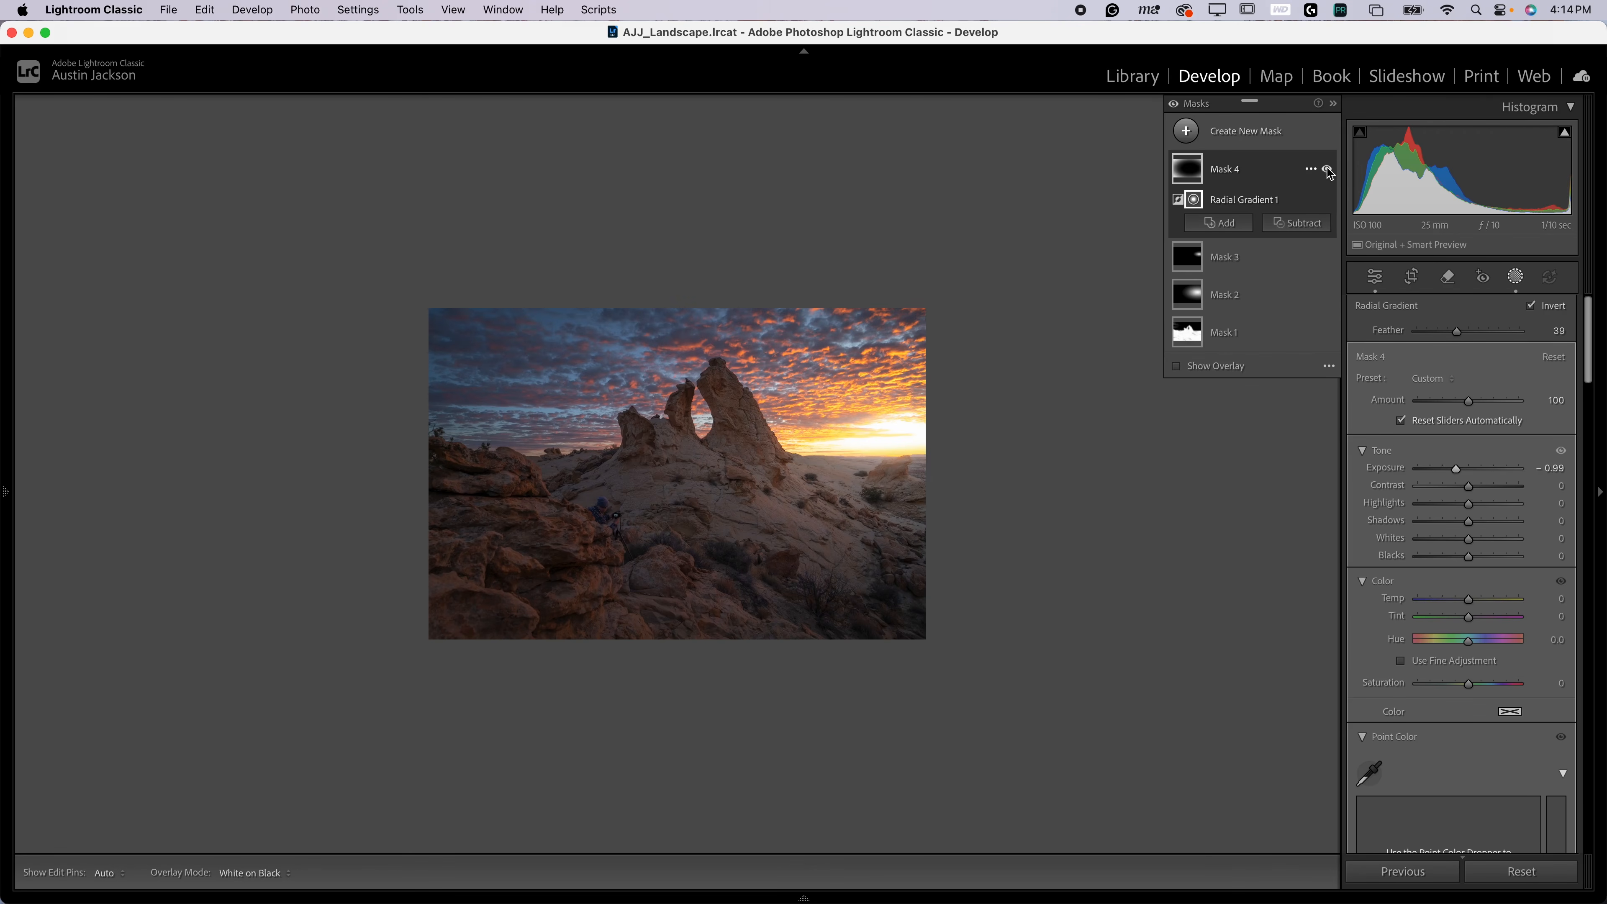
{"action": "left_click", "coordinate": [1327, 169]}
{"action": "left_click", "coordinate": [1327, 169]}
{"action": "left_click", "coordinate": [1327, 170]}
{"action": "left_click", "coordinate": [1327, 169]}
{"action": "mouse_move", "coordinate": [866, 474]}
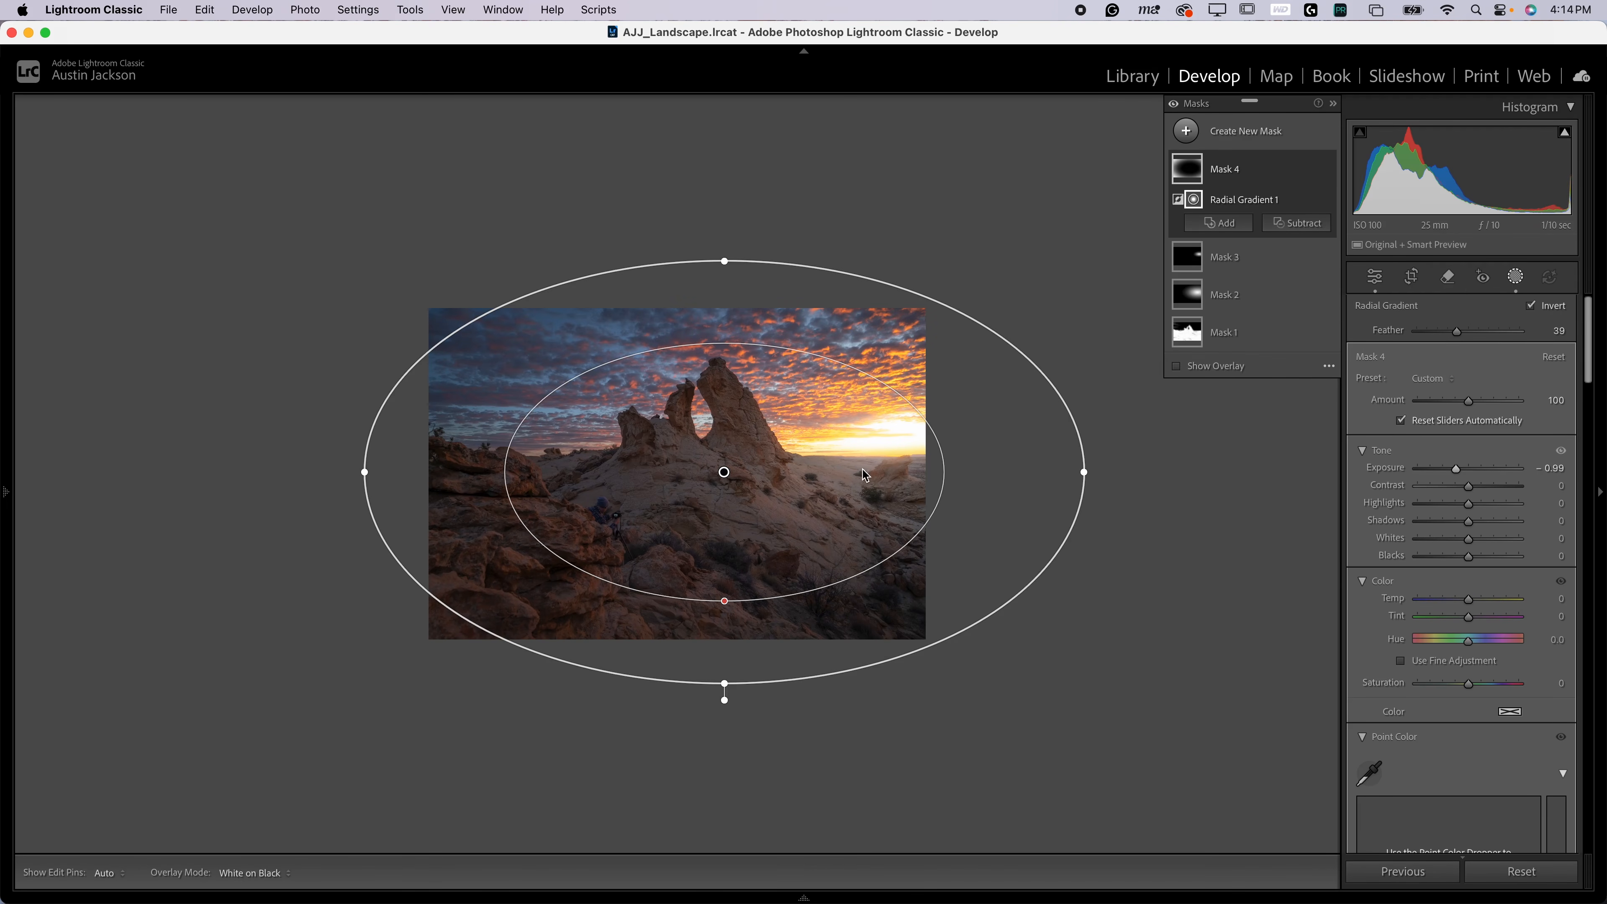
Subtract the bright sun area at the photo's right edge from the radial mask with a size 17 brush
{"action": "left_click", "coordinate": [1288, 224]}
{"action": "left_click", "coordinate": [1304, 403]}
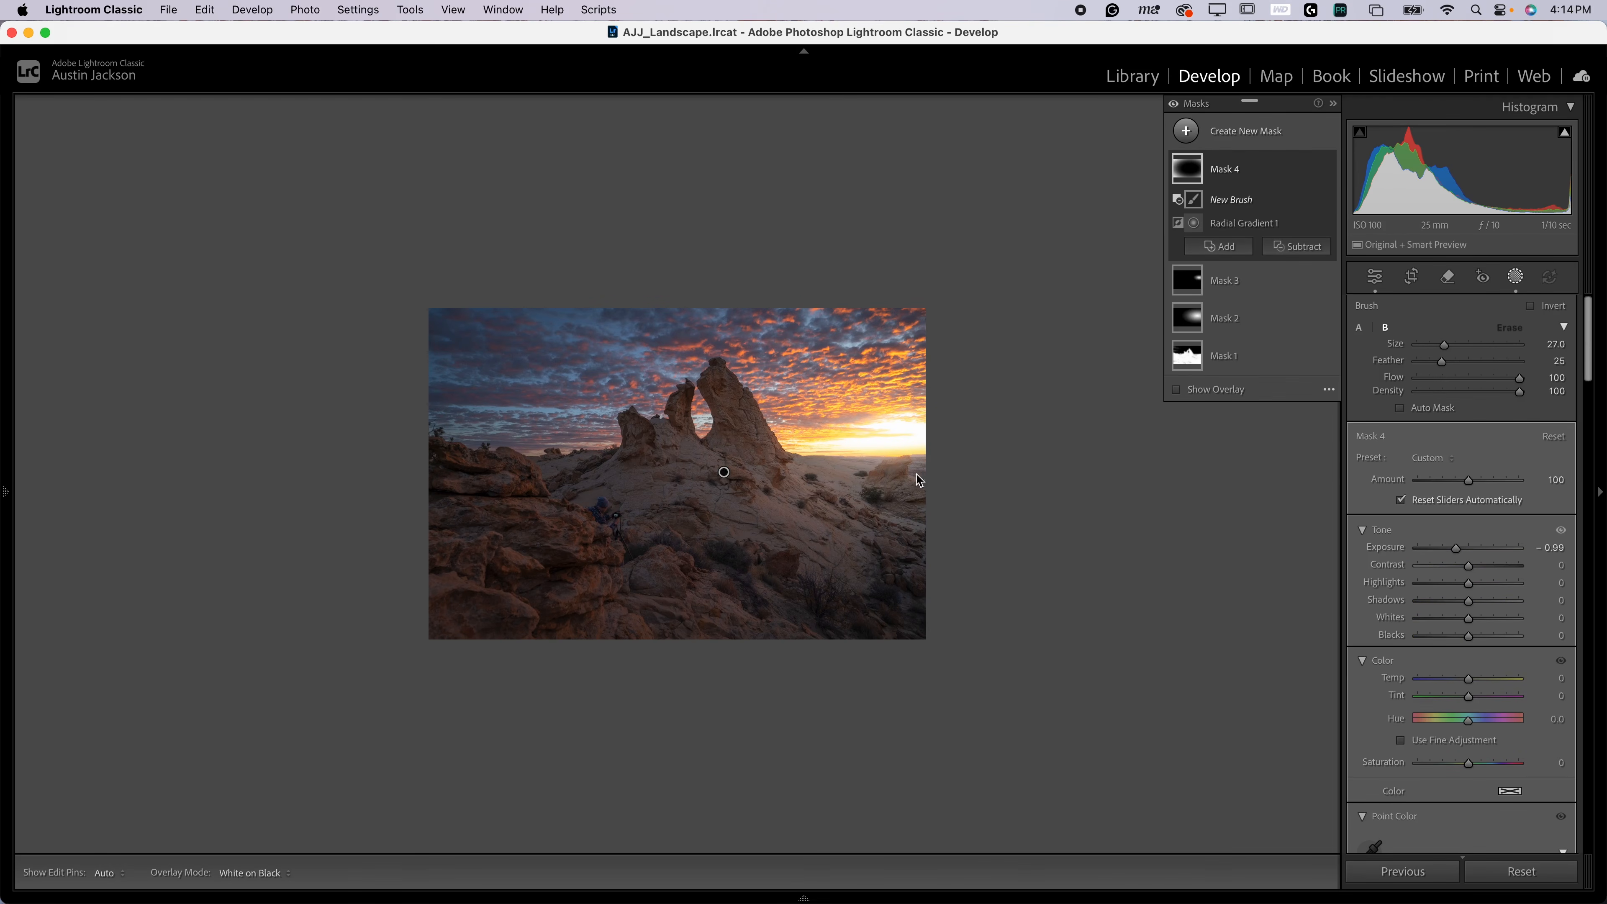
{"action": "scroll", "coordinate": [940, 450], "scroll_direction": "down", "scroll_amount": 9}
{"action": "mouse_move", "coordinate": [937, 446]}
{"action": "left_mouse_down"}
{"action": "mouse_move", "coordinate": [908, 434]}
{"action": "mouse_move", "coordinate": [799, 457]}
{"action": "mouse_move", "coordinate": [969, 439]}
{"action": "mouse_move", "coordinate": [917, 444]}
{"action": "left_mouse_up"}
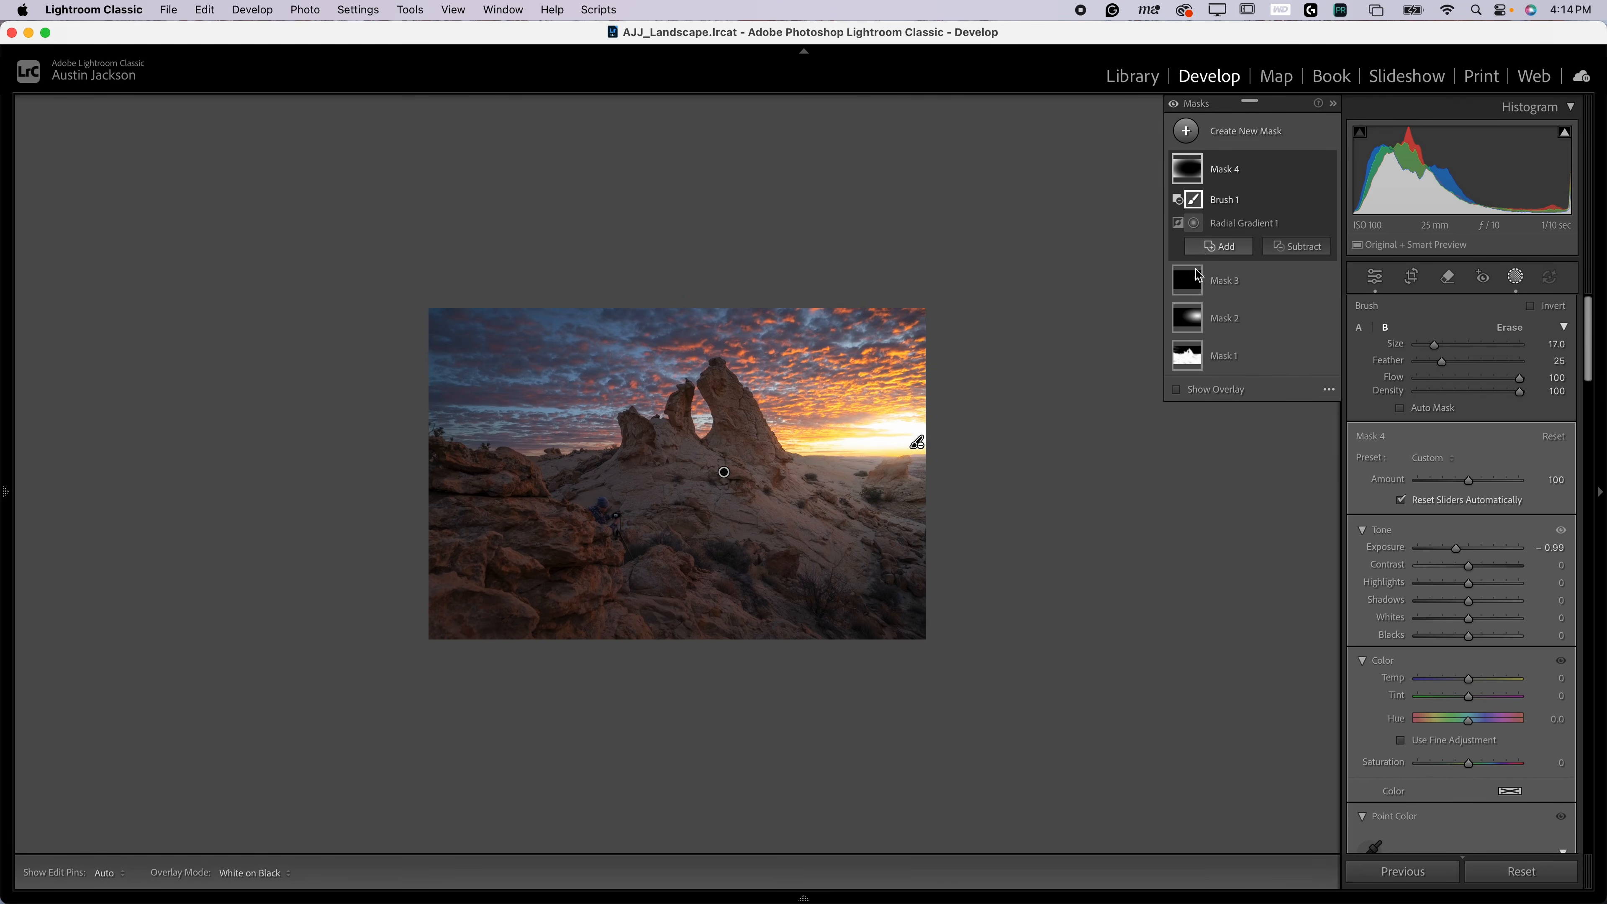
Review the brushed-out area in the mask overlay, compare the photo with and without the vignette mask, and collapse its components
{"action": "left_click", "coordinate": [1184, 389]}
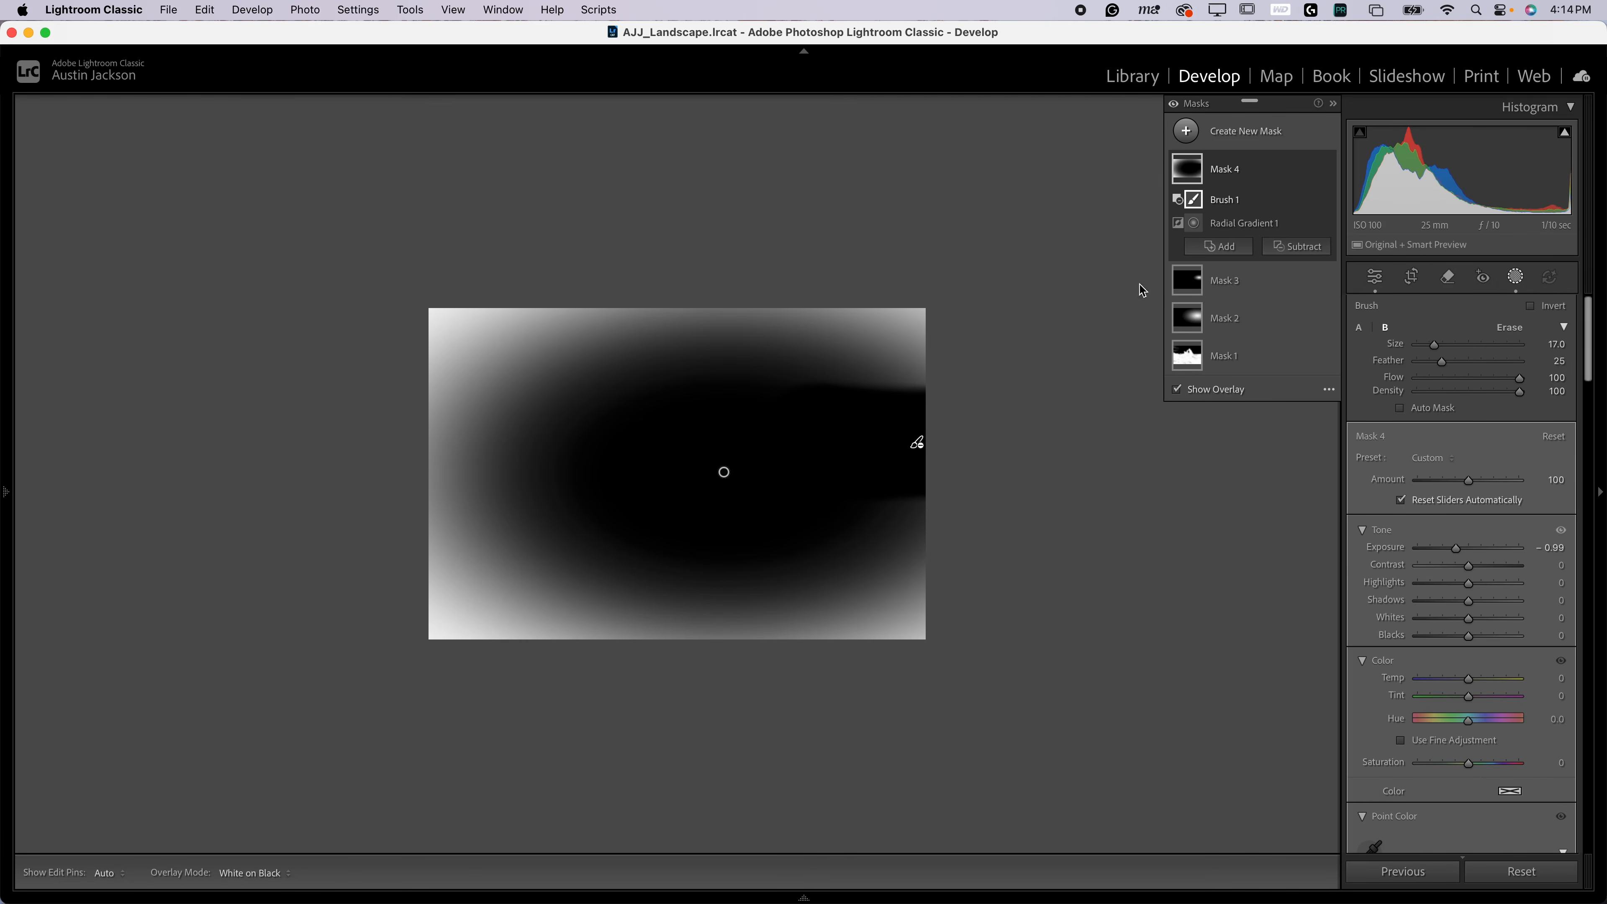
{"action": "left_click", "coordinate": [1198, 390]}
{"action": "left_click", "coordinate": [1326, 171]}
{"action": "left_click", "coordinate": [1327, 170]}
{"action": "left_click", "coordinate": [1327, 171]}
{"action": "left_click", "coordinate": [1327, 171]}
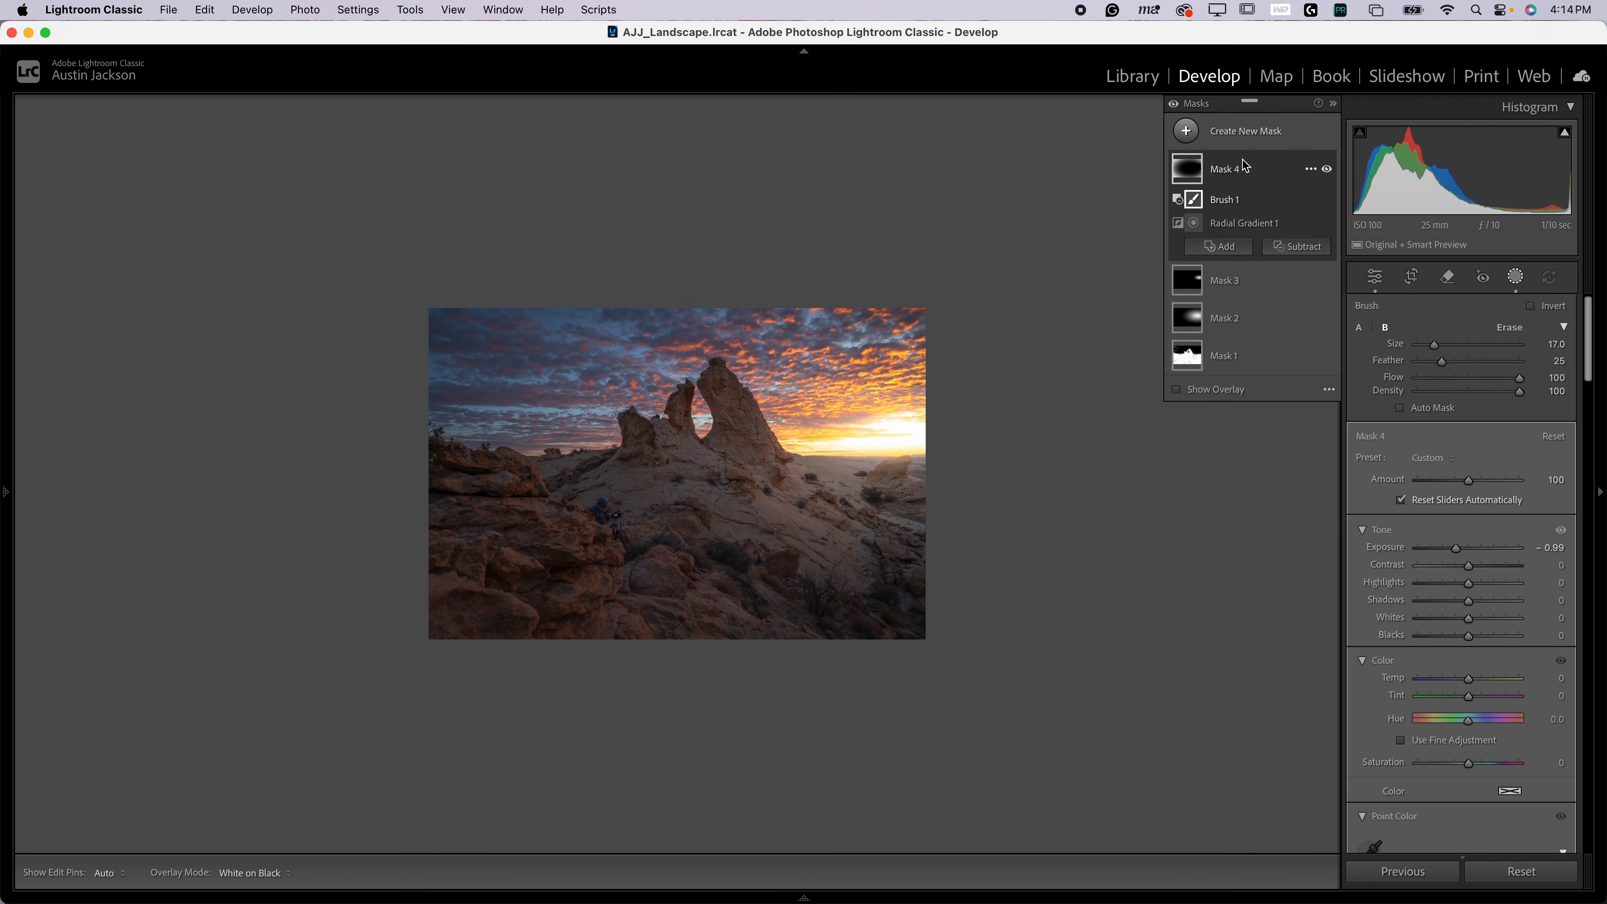
{"action": "key", "text": "super+equal"}
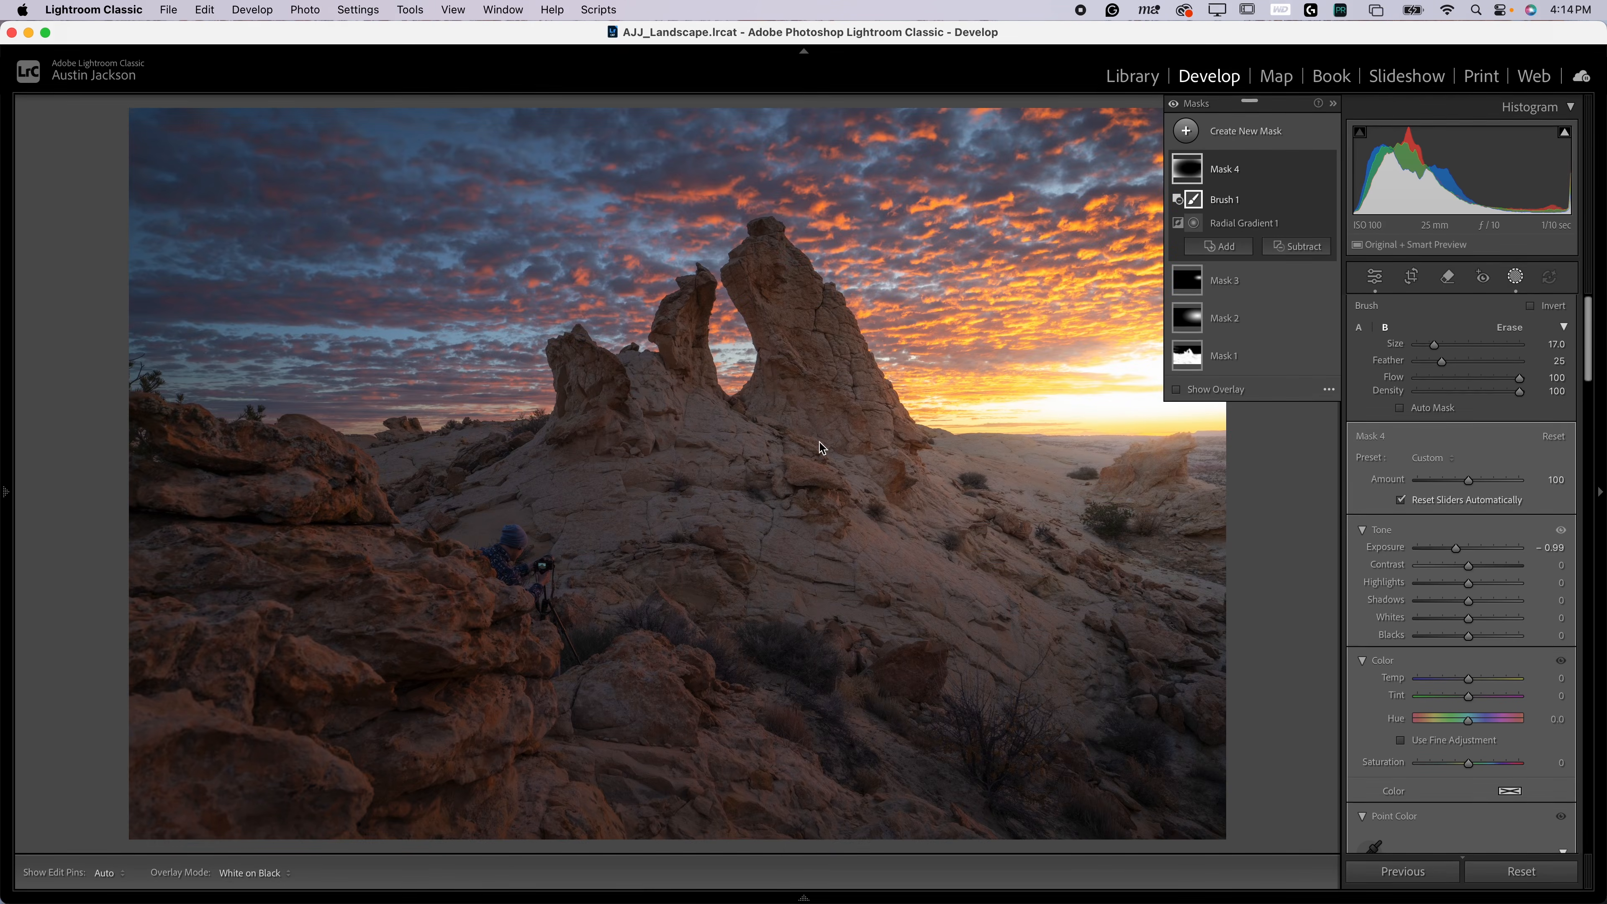
{"action": "mouse_move", "coordinate": [1310, 174]}
{"action": "left_click", "coordinate": [1242, 183]}
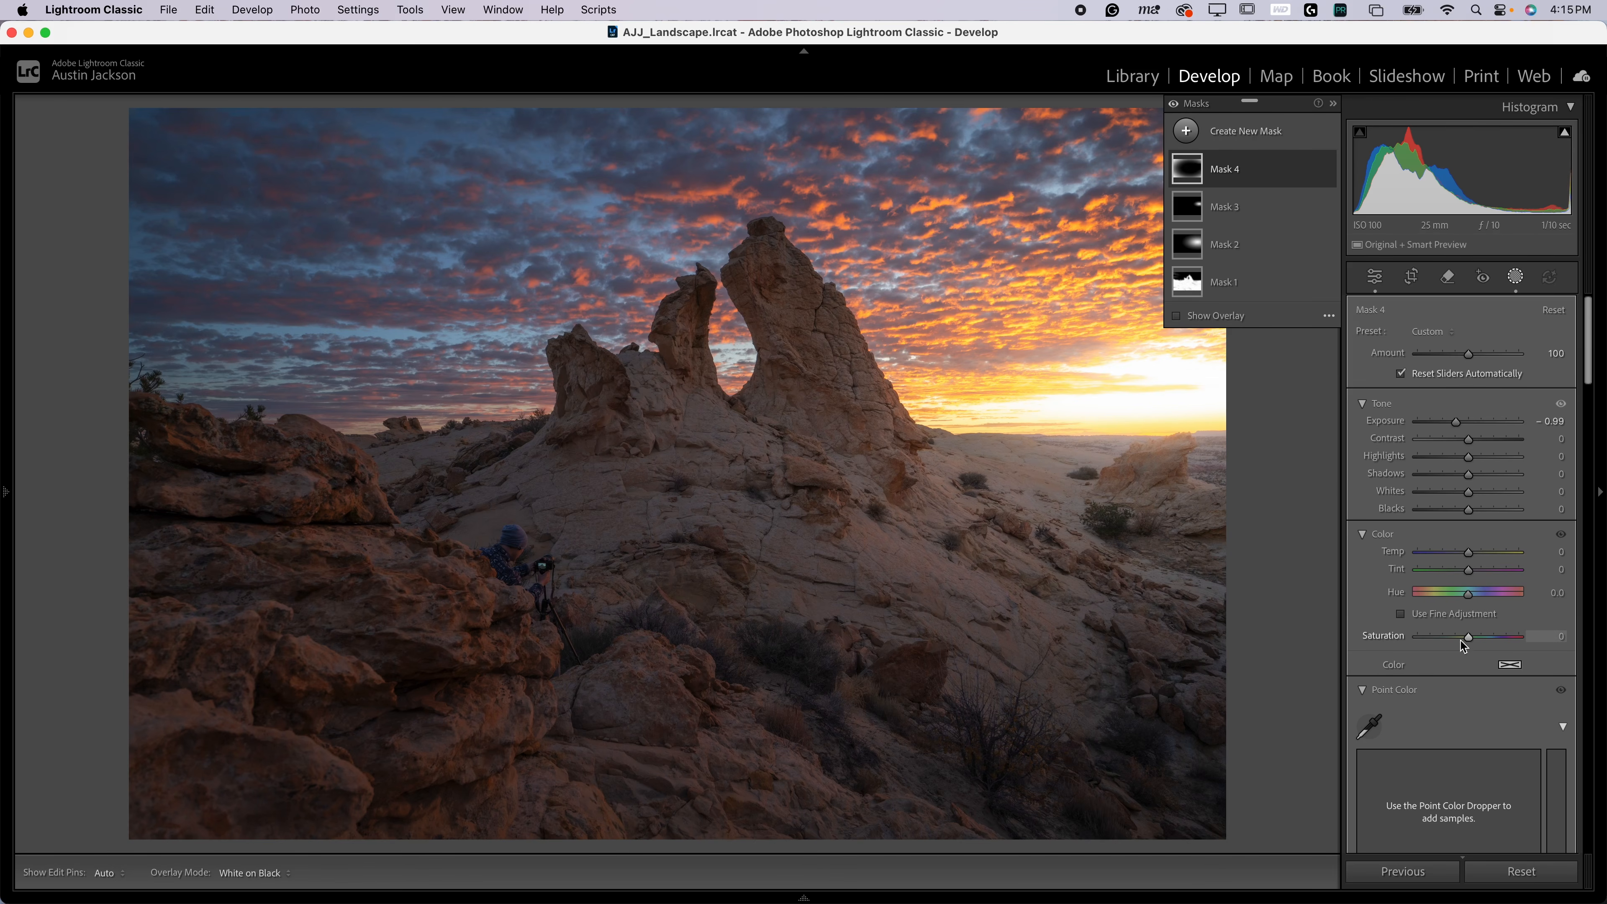
{"action": "left_click_drag", "start_coordinate": [1450, 641], "coordinate": [1462, 641]}
{"action": "left_click_drag", "start_coordinate": [1484, 462], "coordinate": [1484, 462]}
{"action": "double_click", "coordinate": [1484, 463]}
{"action": "mouse_move", "coordinate": [1310, 177]}
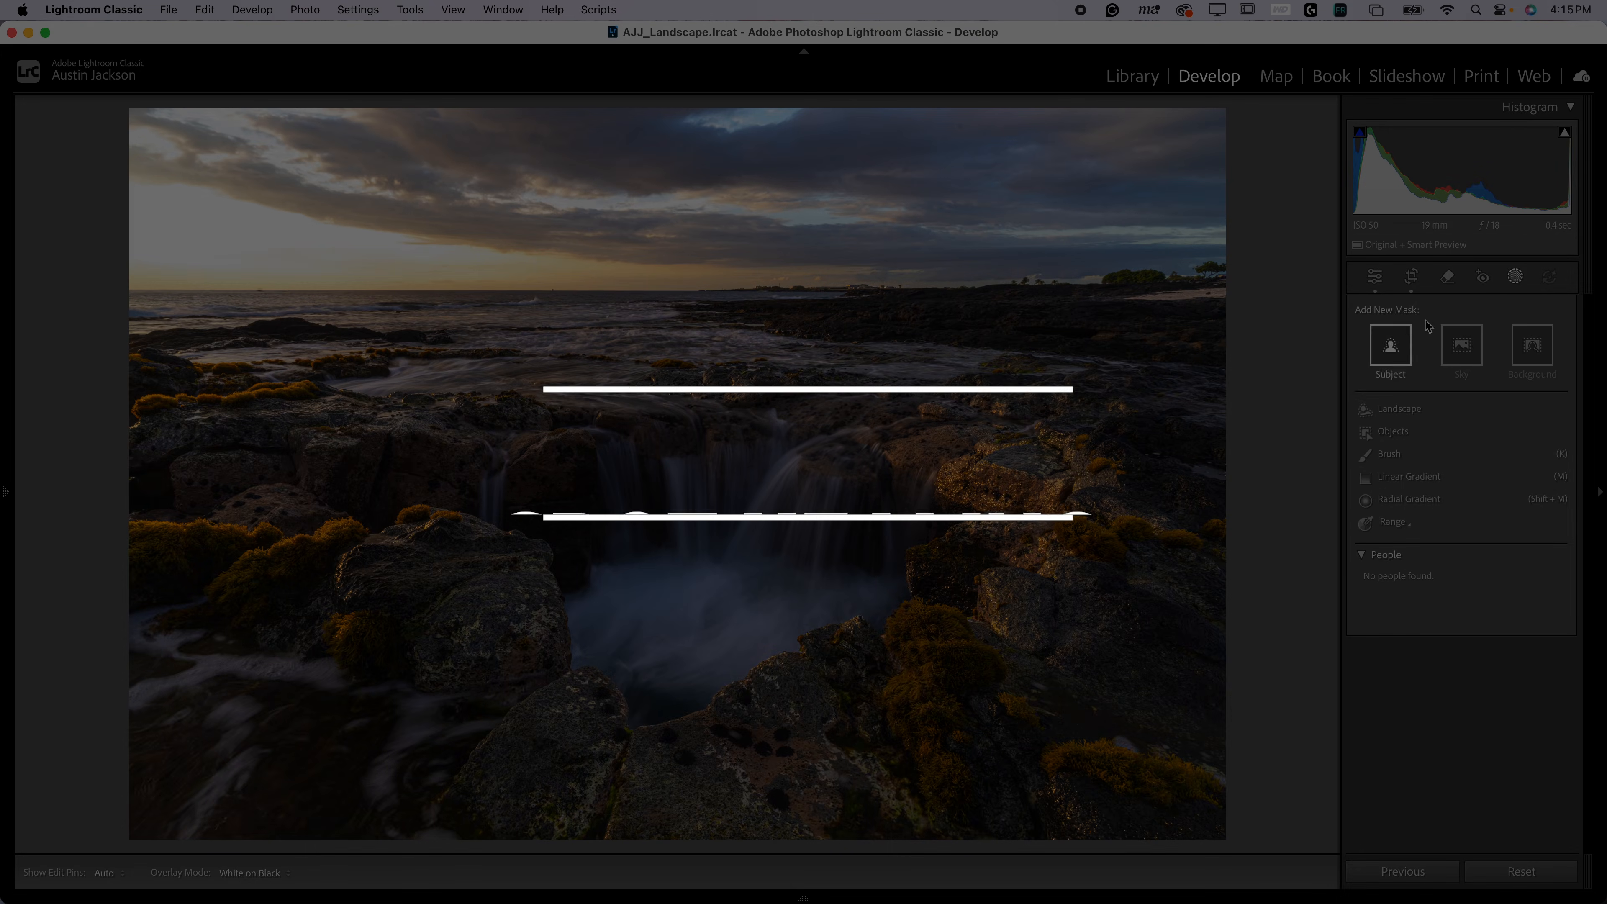
Activate the Remove tool on the coastal waterfall photo and inspect the cloudy sky up close for dust spots
{"action": "left_click", "coordinate": [1449, 280]}
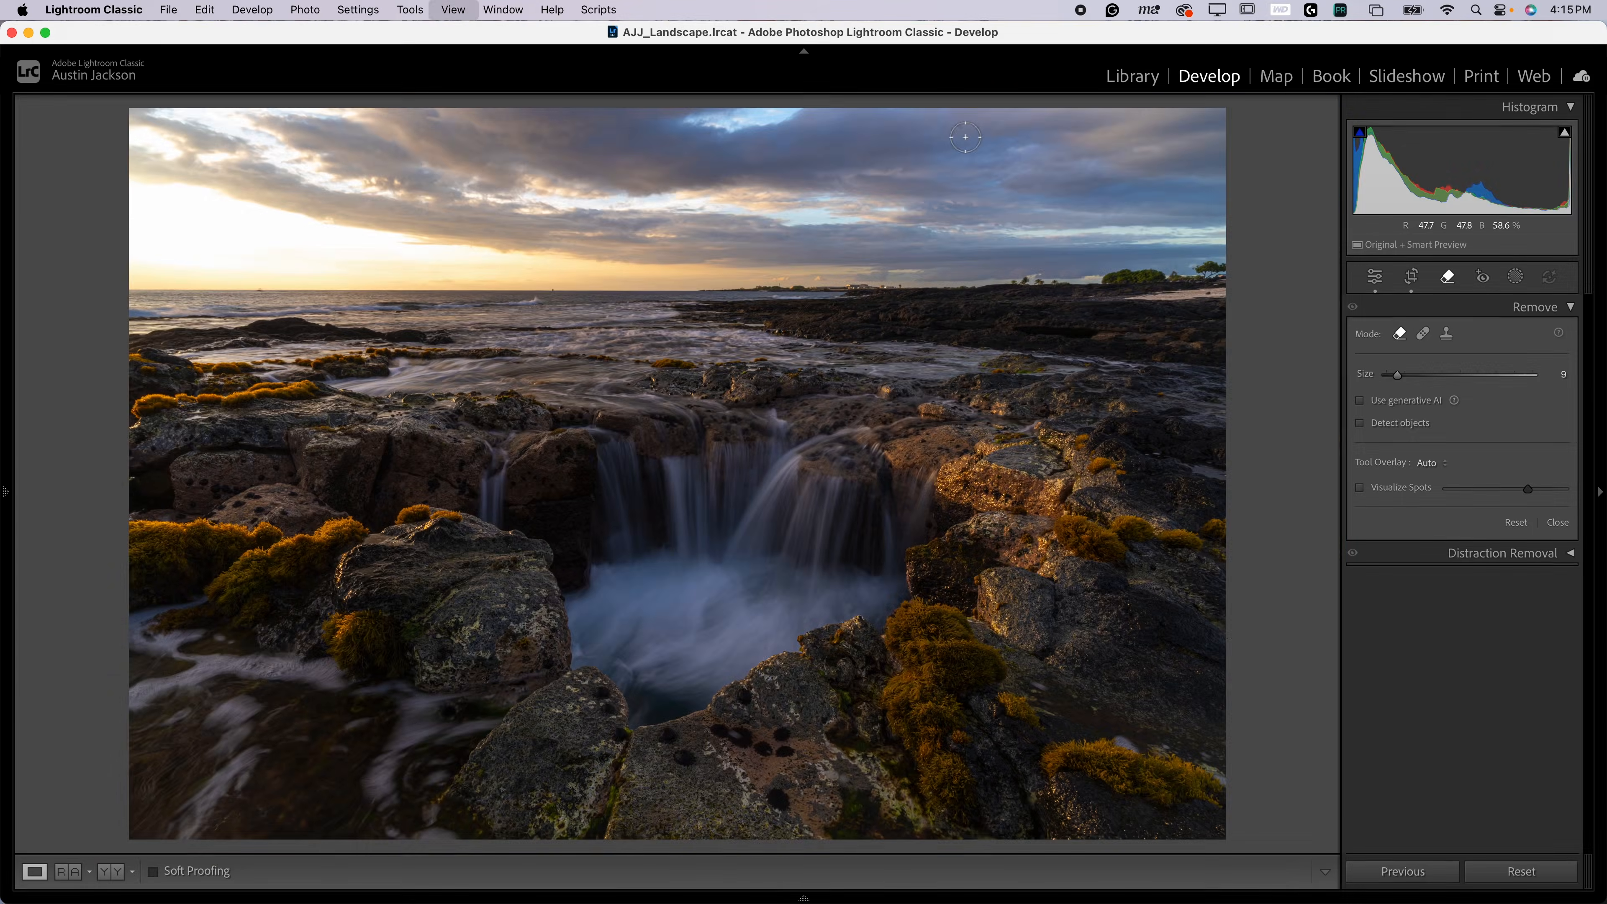
{"action": "key", "text": "z"}
{"action": "left_click_drag", "start_coordinate": [1036, 176], "coordinate": [595, 581]}
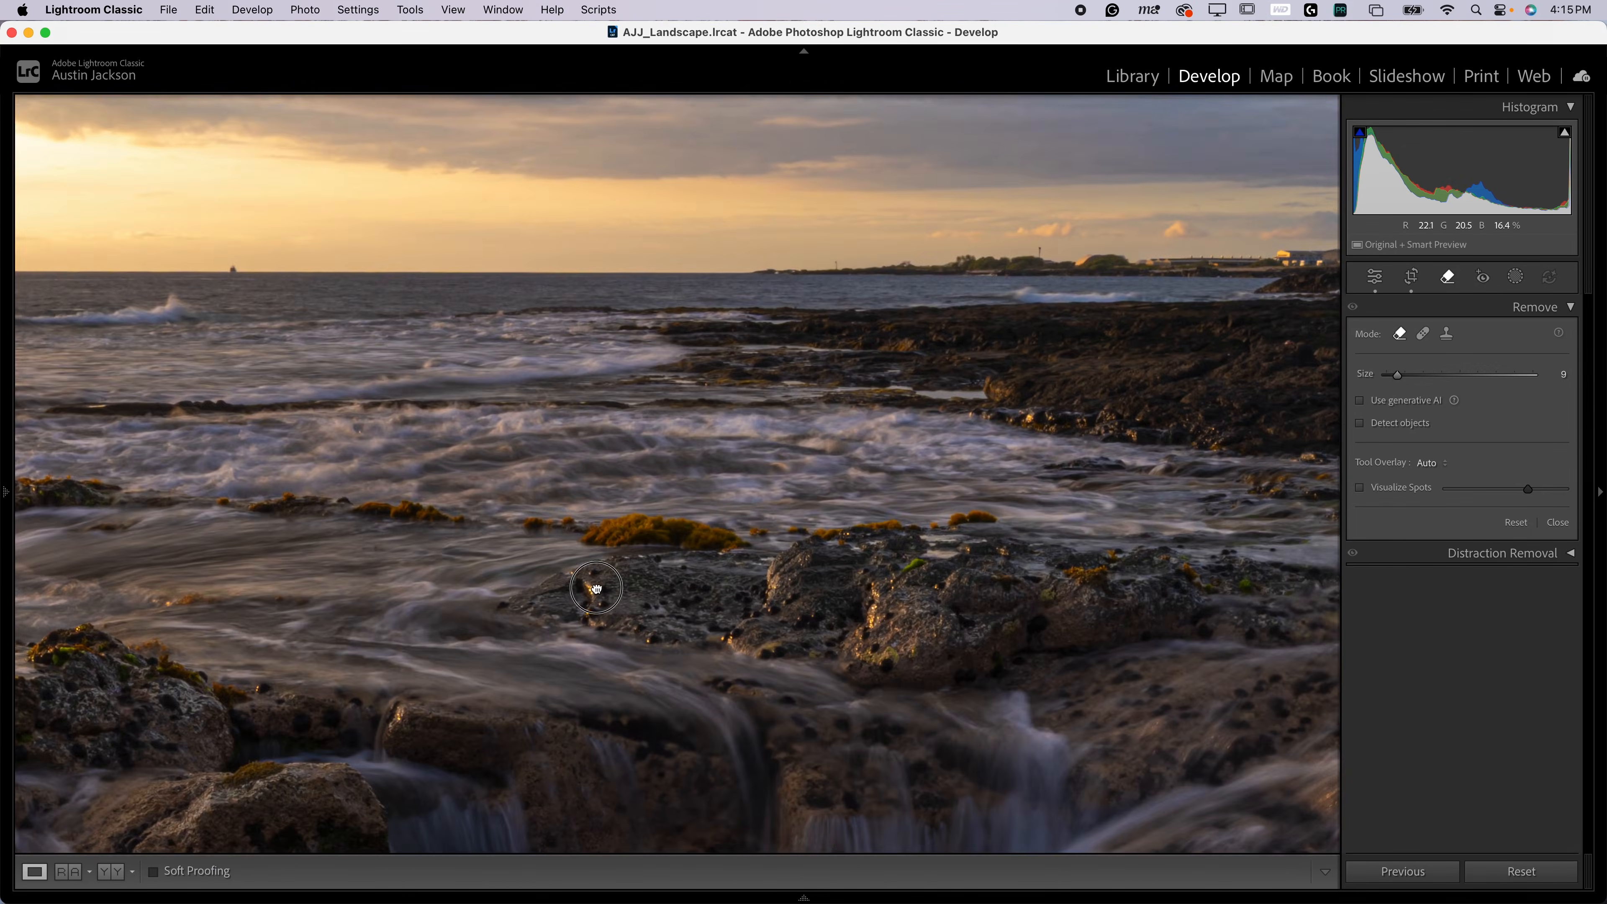
{"action": "left_click_drag", "start_coordinate": [734, 285], "coordinate": [505, 704]}
{"action": "scroll", "coordinate": [628, 546], "scroll_direction": "up", "scroll_amount": 5}
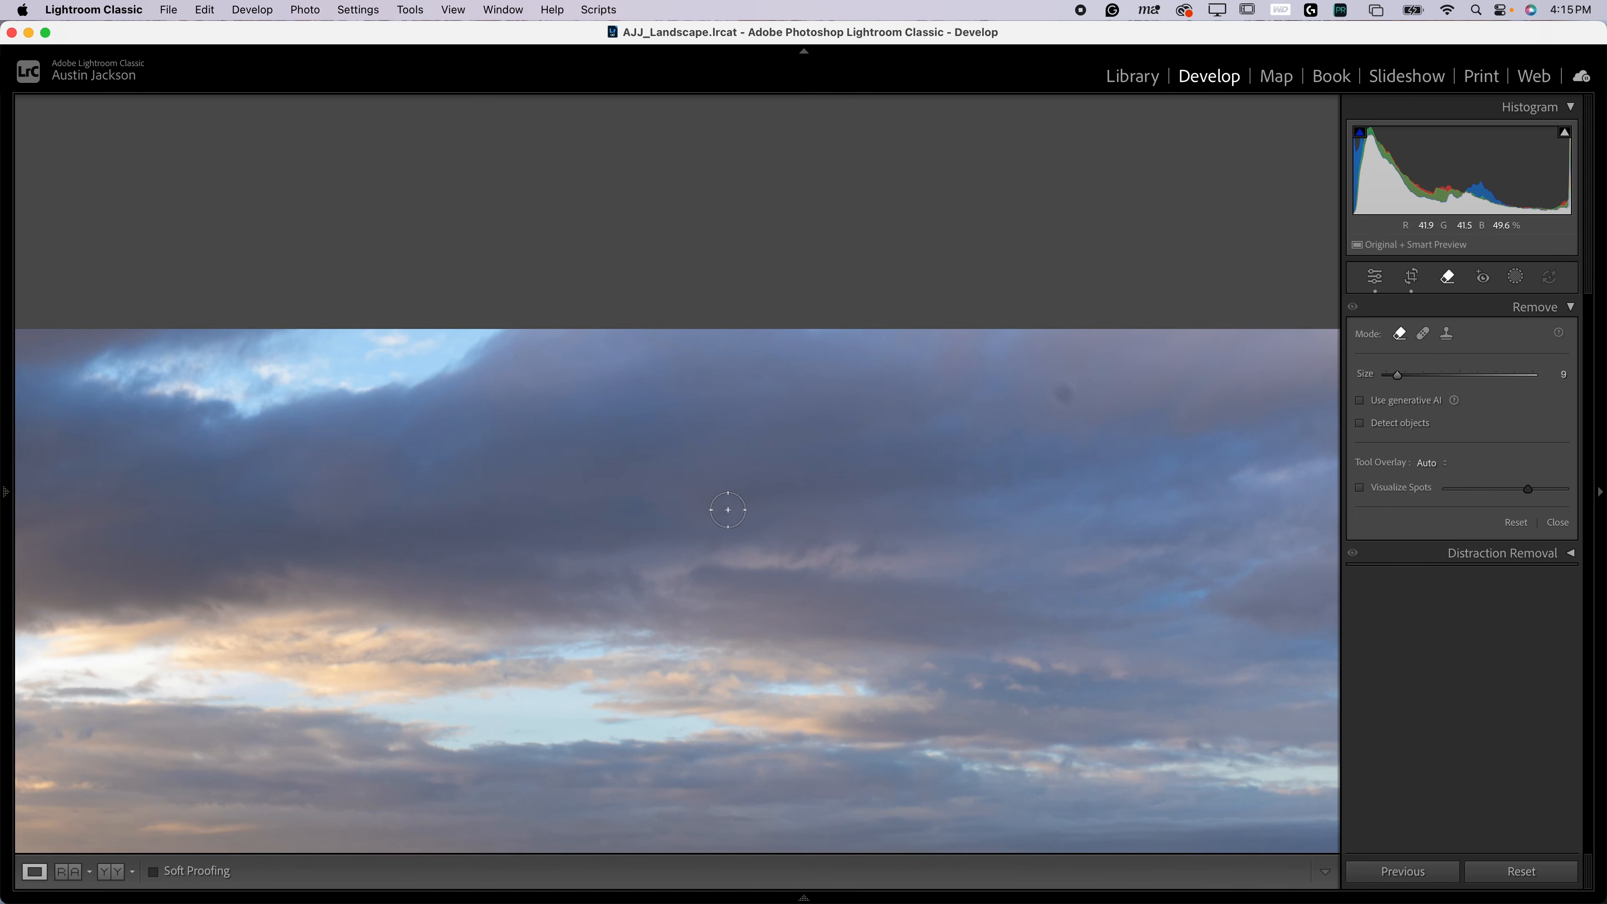
Remove the dark dust spot in the clouds with a size 9 brush, refresh the fill, and reset the removal
{"action": "left_click", "coordinate": [1063, 394]}
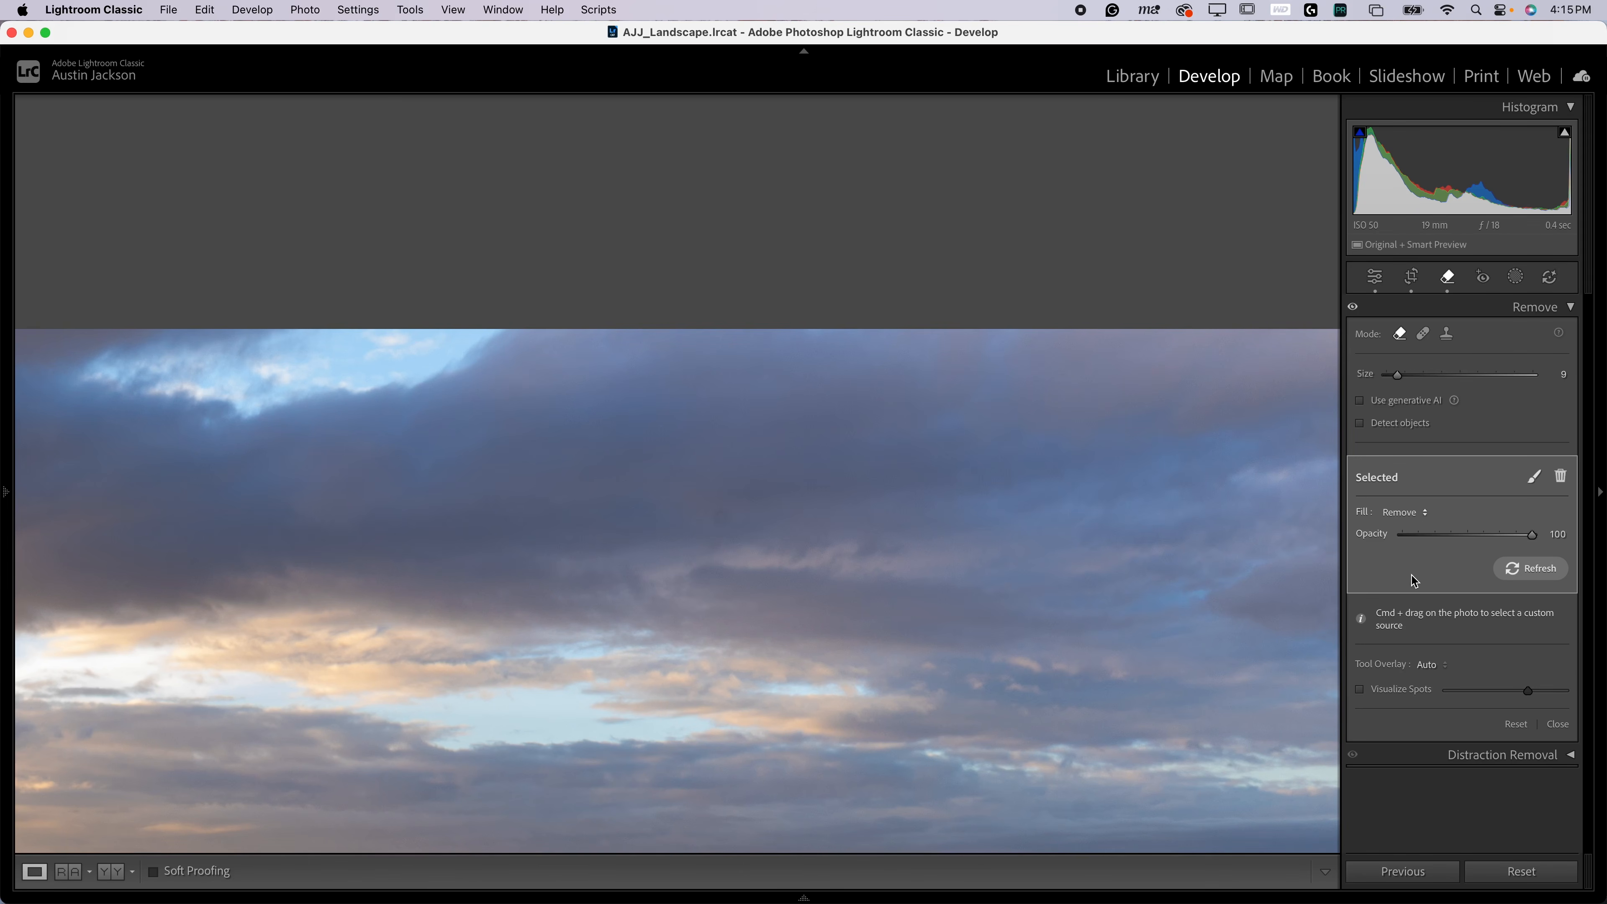
{"action": "left_click", "coordinate": [1511, 573]}
{"action": "left_click", "coordinate": [1515, 724]}
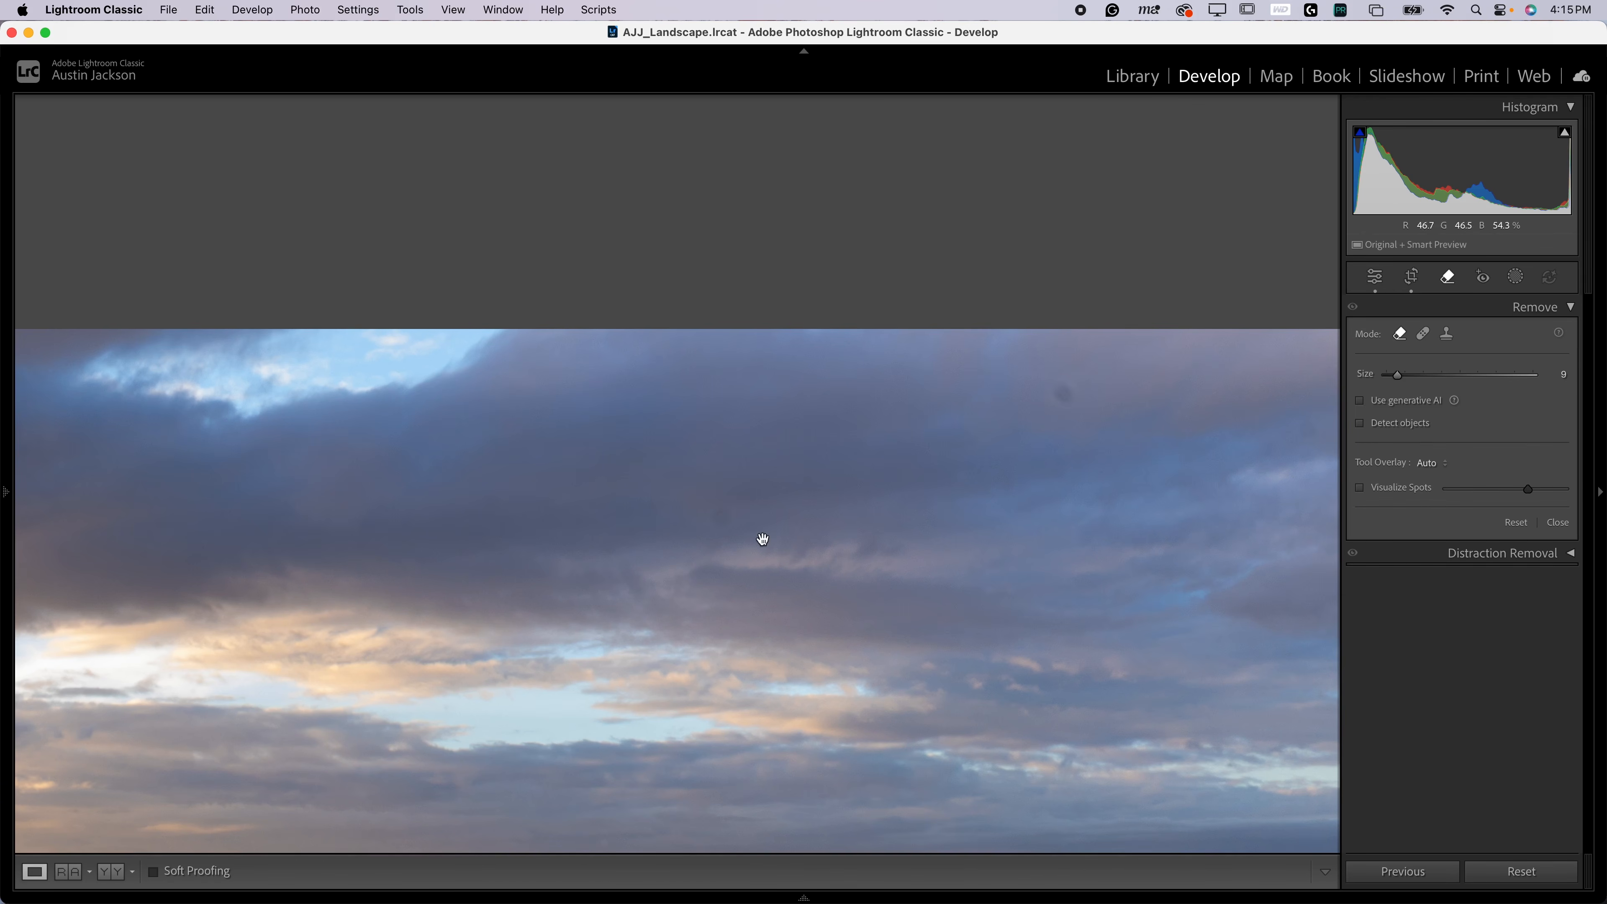
Examine the cloudy sky up close from the upper edge across to the bright horizon for dust spots
{"action": "key", "text": "z"}
{"action": "left_click", "coordinate": [1038, 134]}
{"action": "left_click_drag", "start_coordinate": [826, 180], "coordinate": [885, 384]}
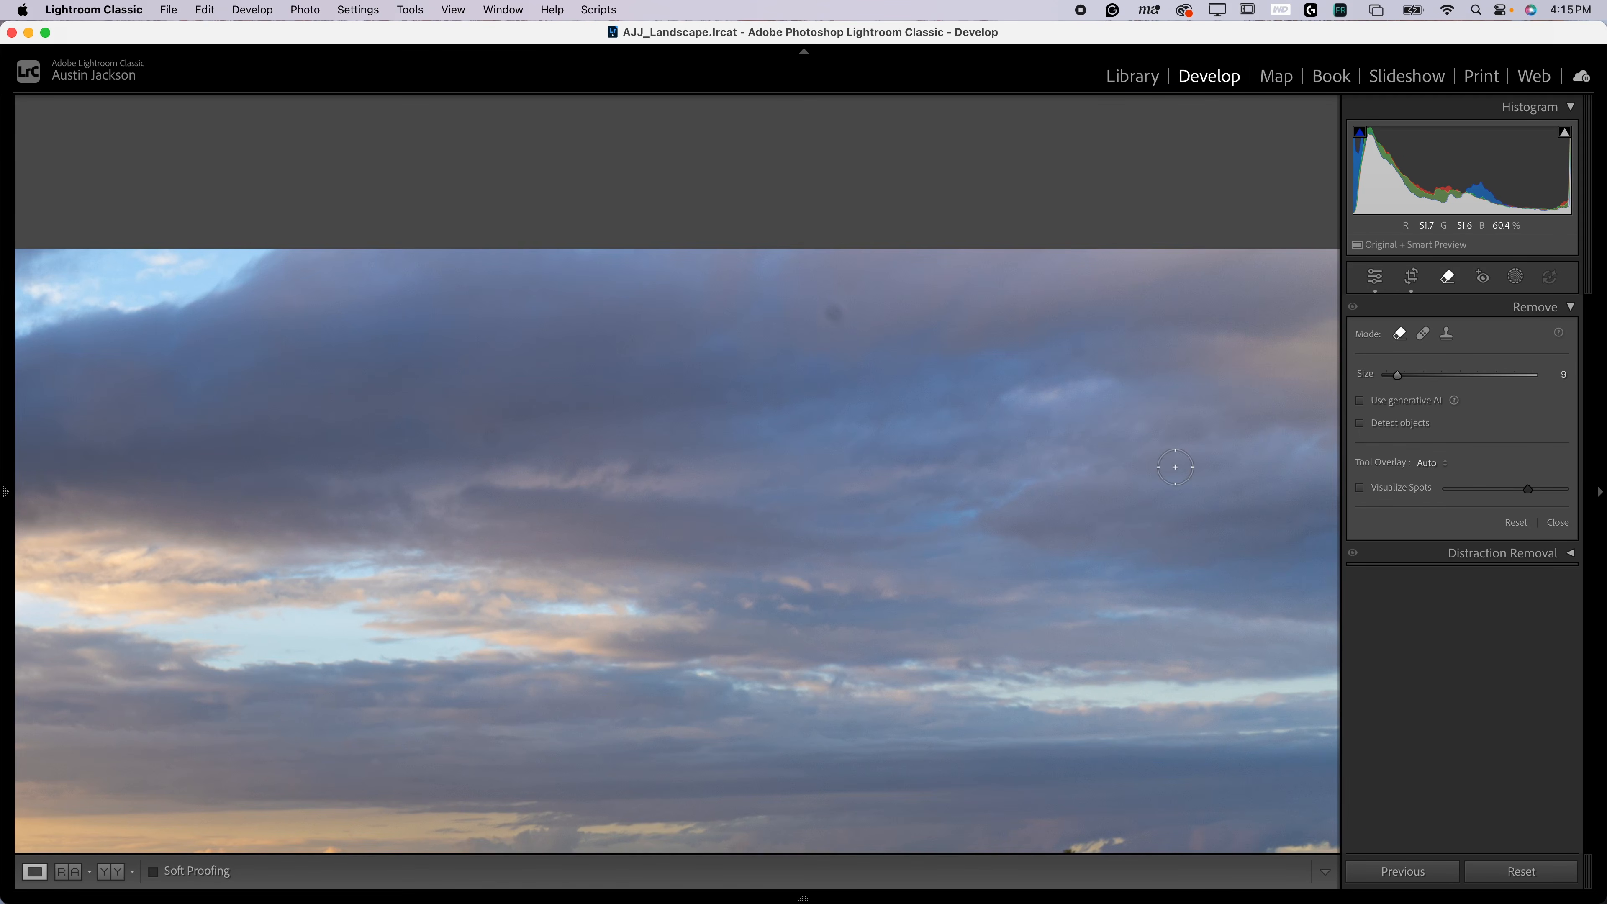
{"action": "left_click_drag", "start_coordinate": [1055, 624], "coordinate": [1224, 367]}
{"action": "left_click_drag", "start_coordinate": [570, 444], "coordinate": [1102, 429]}
{"action": "left_click_drag", "start_coordinate": [524, 405], "coordinate": [795, 439]}
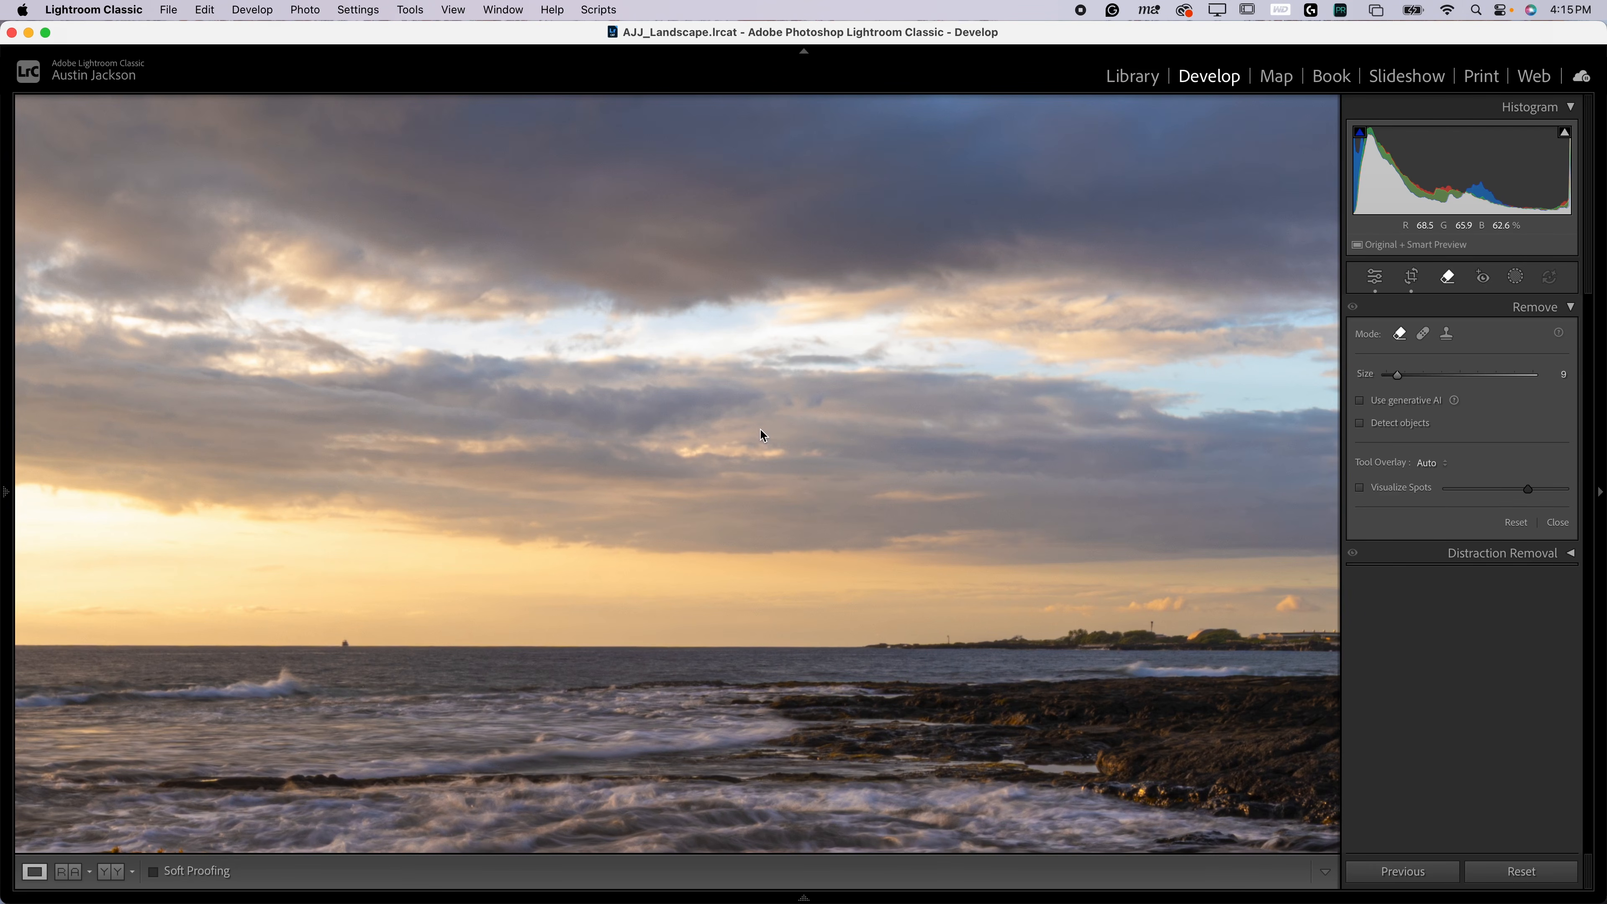
{"action": "key", "text": "z"}
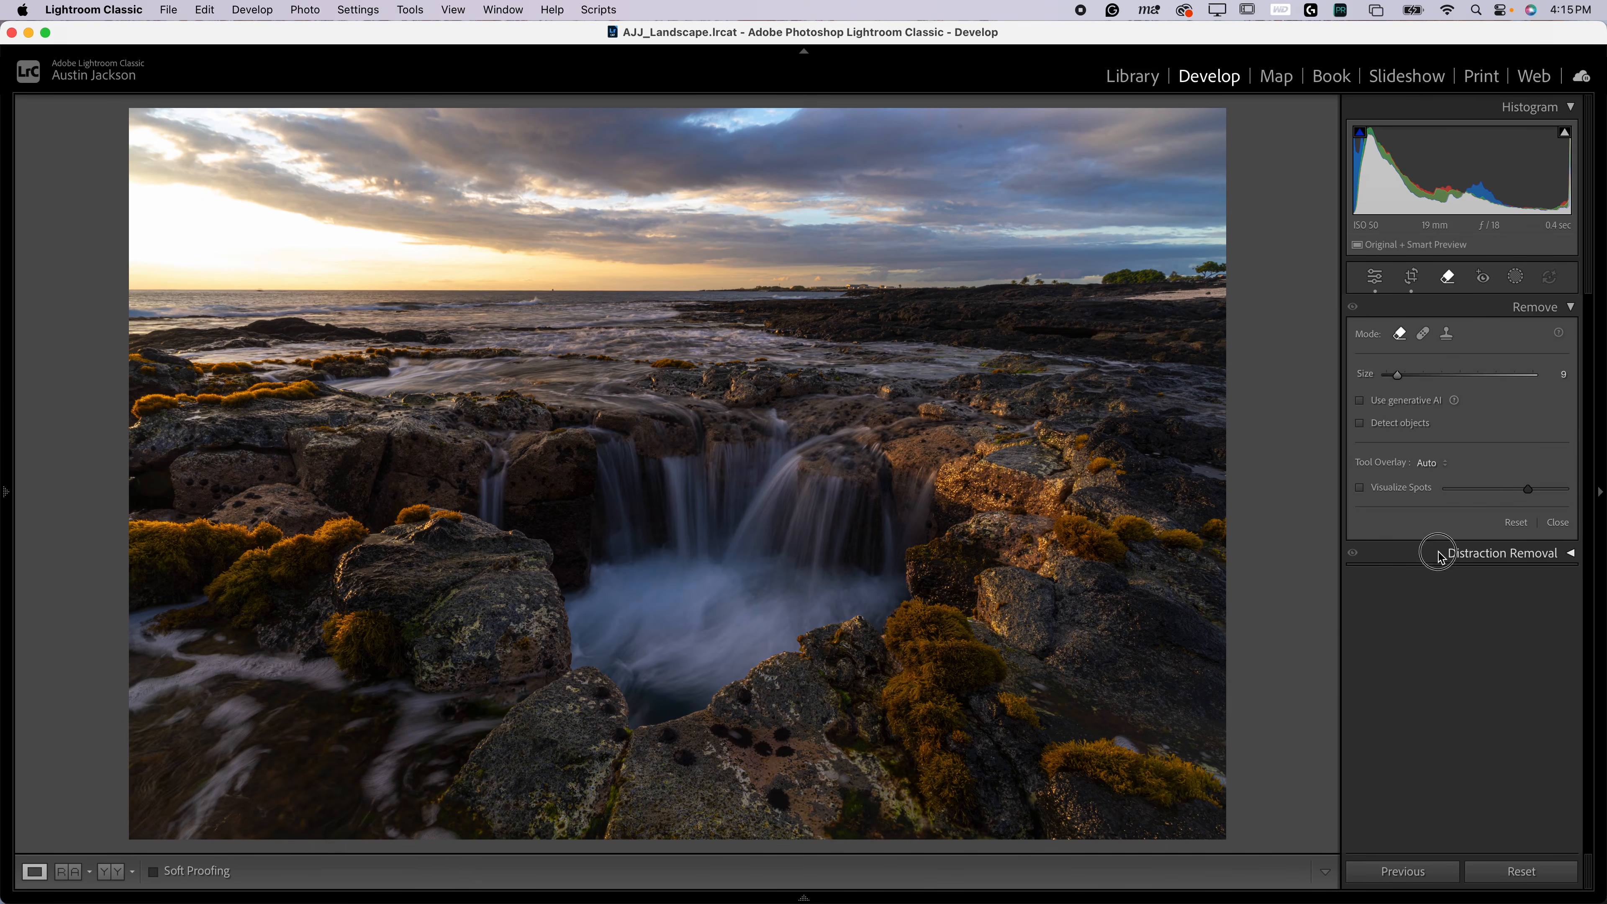
Apply the automatic Dust option of Distraction Removal to the coastal waterfall photo
{"action": "left_click", "coordinate": [1439, 551]}
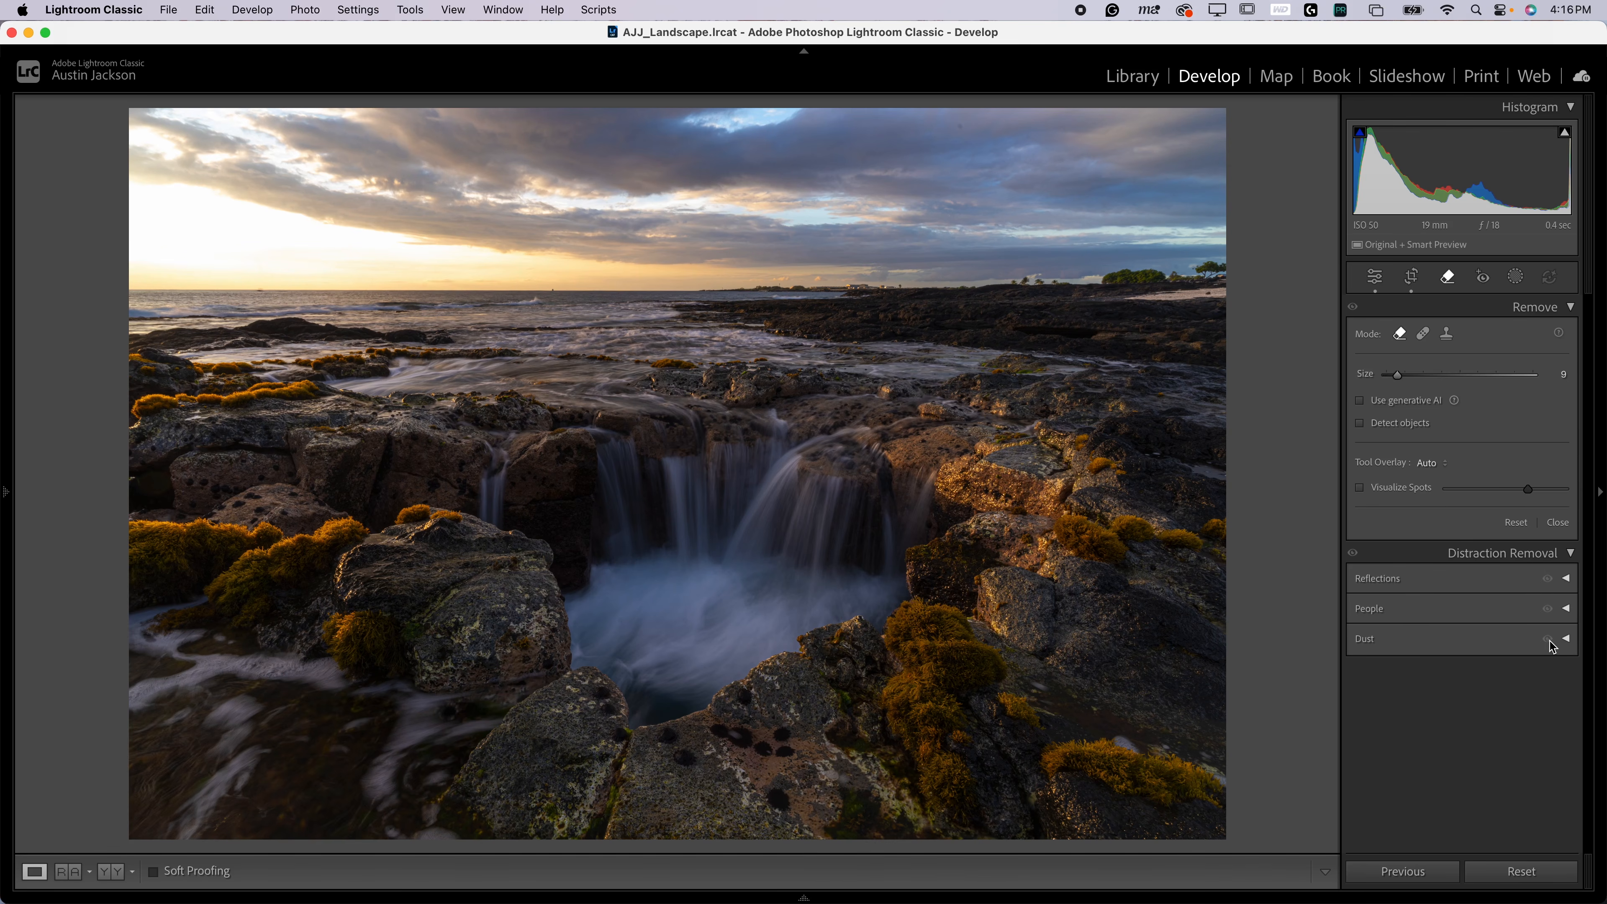
{"action": "left_click", "coordinate": [1566, 640]}
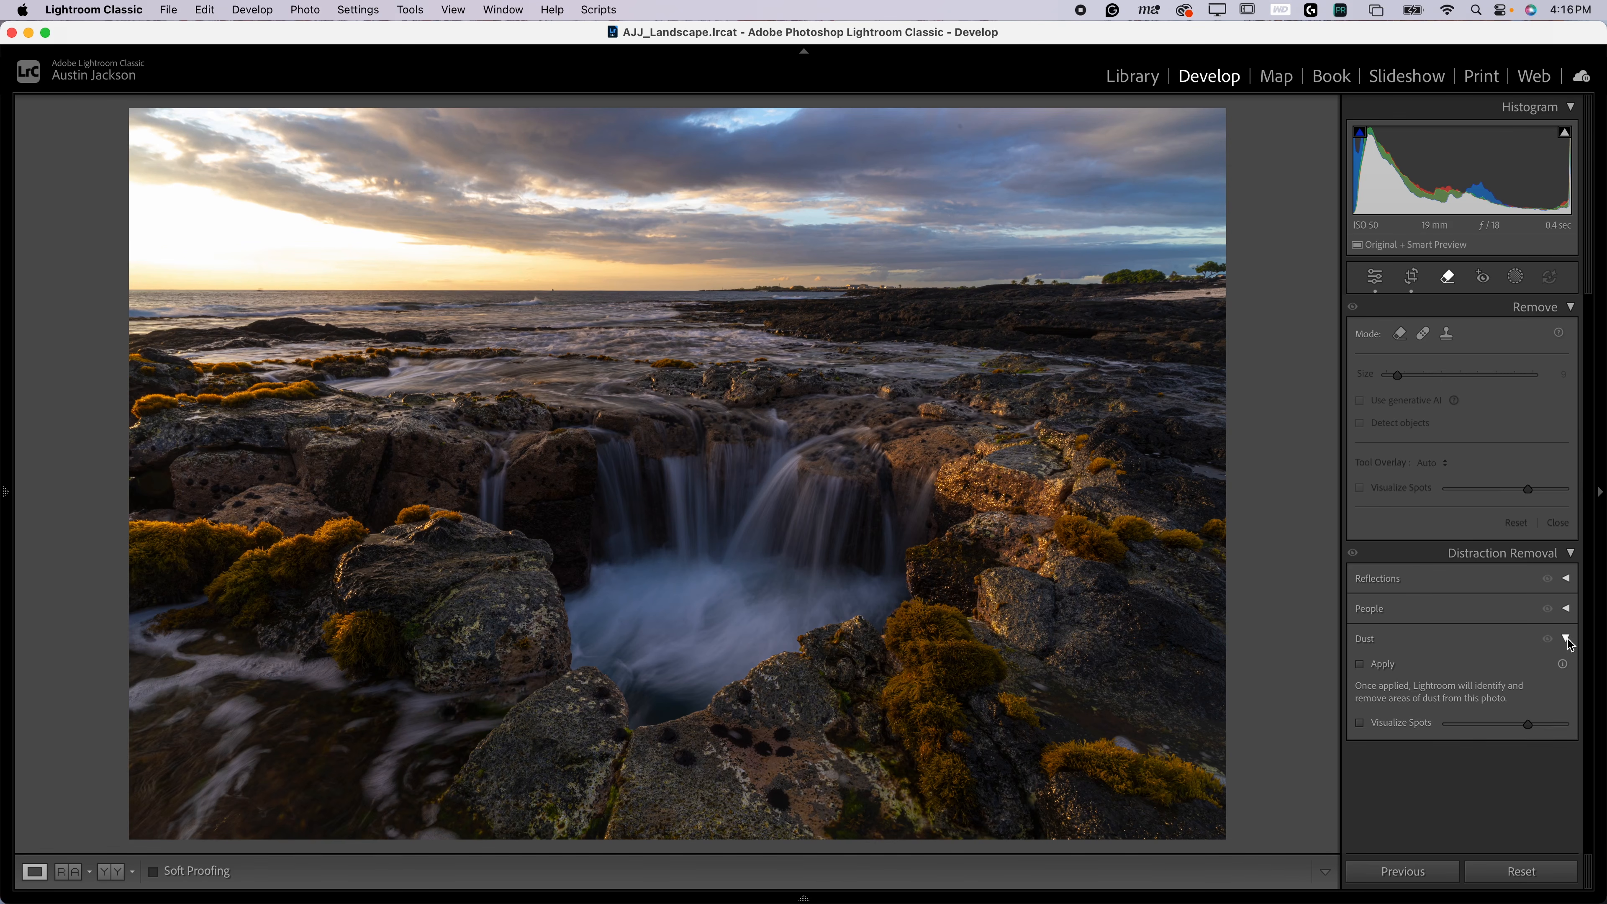
{"action": "left_click", "coordinate": [1378, 671]}
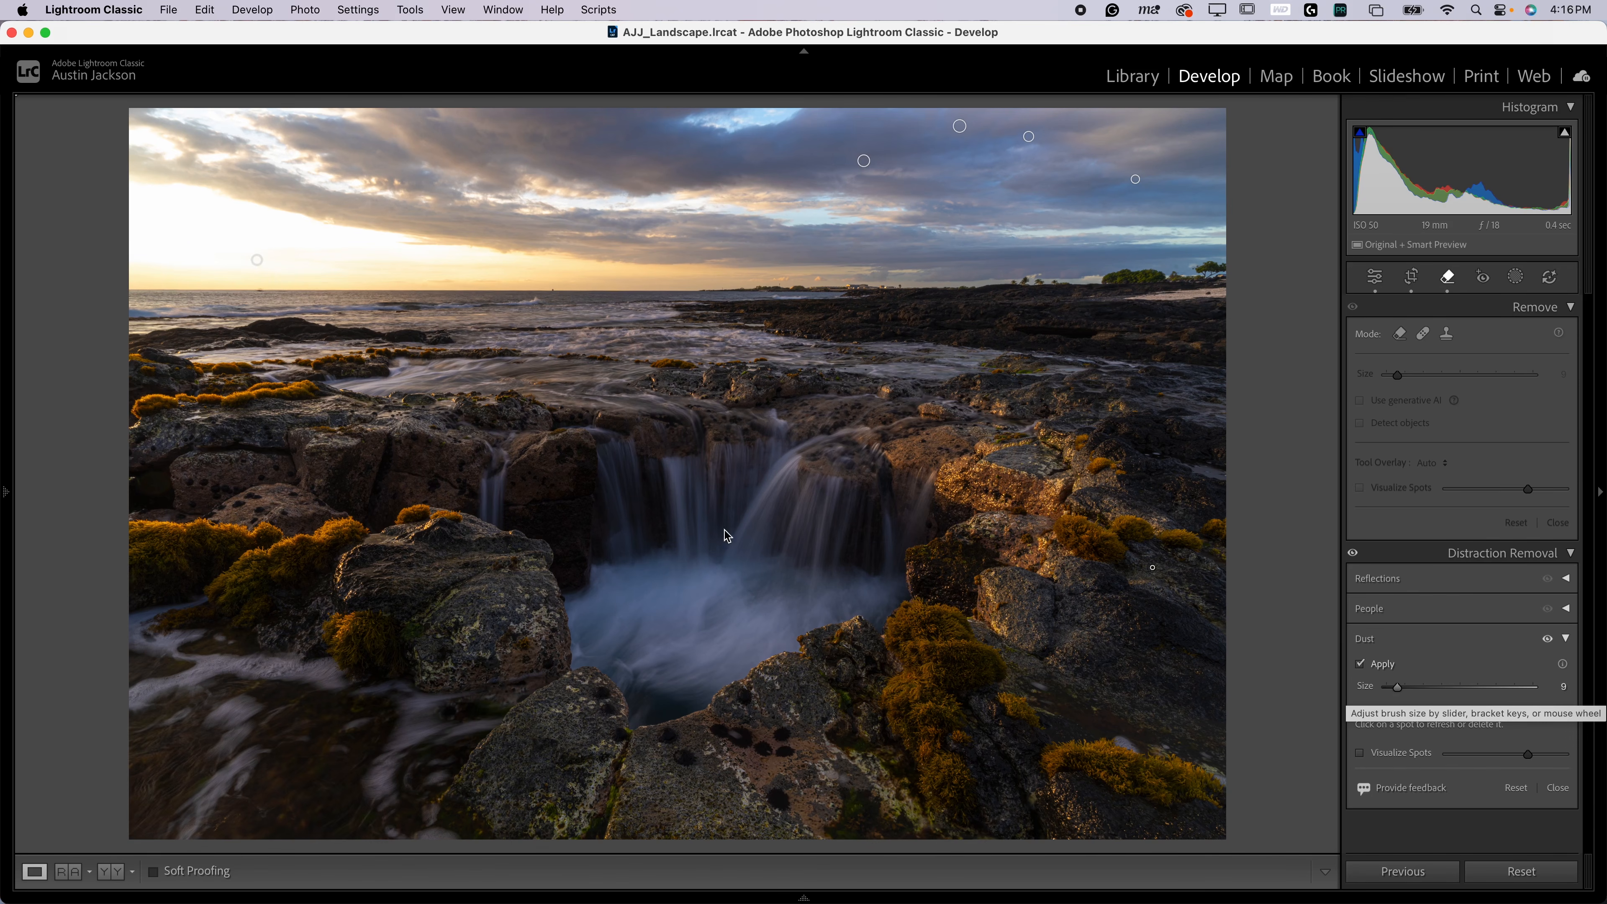
Remove two additional dust spots in the misty pool below the waterfall with the Dust brush at size 16
{"action": "key", "text": "z"}
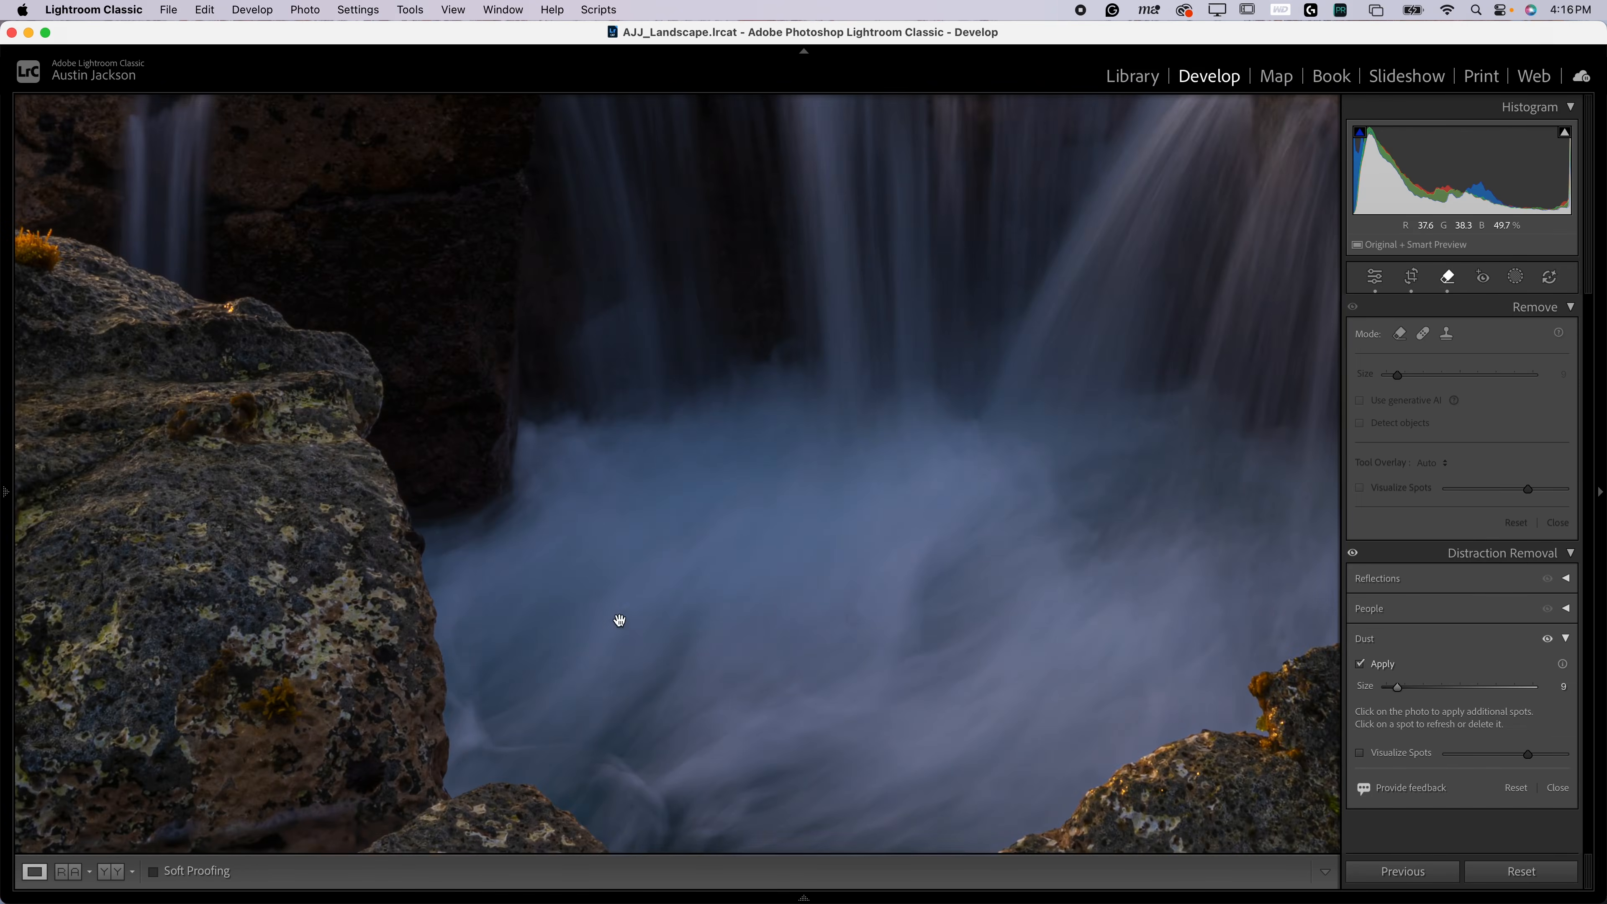
{"action": "key", "text": "super+equal"}
{"action": "left_click_drag", "start_coordinate": [530, 611], "coordinate": [802, 468]}
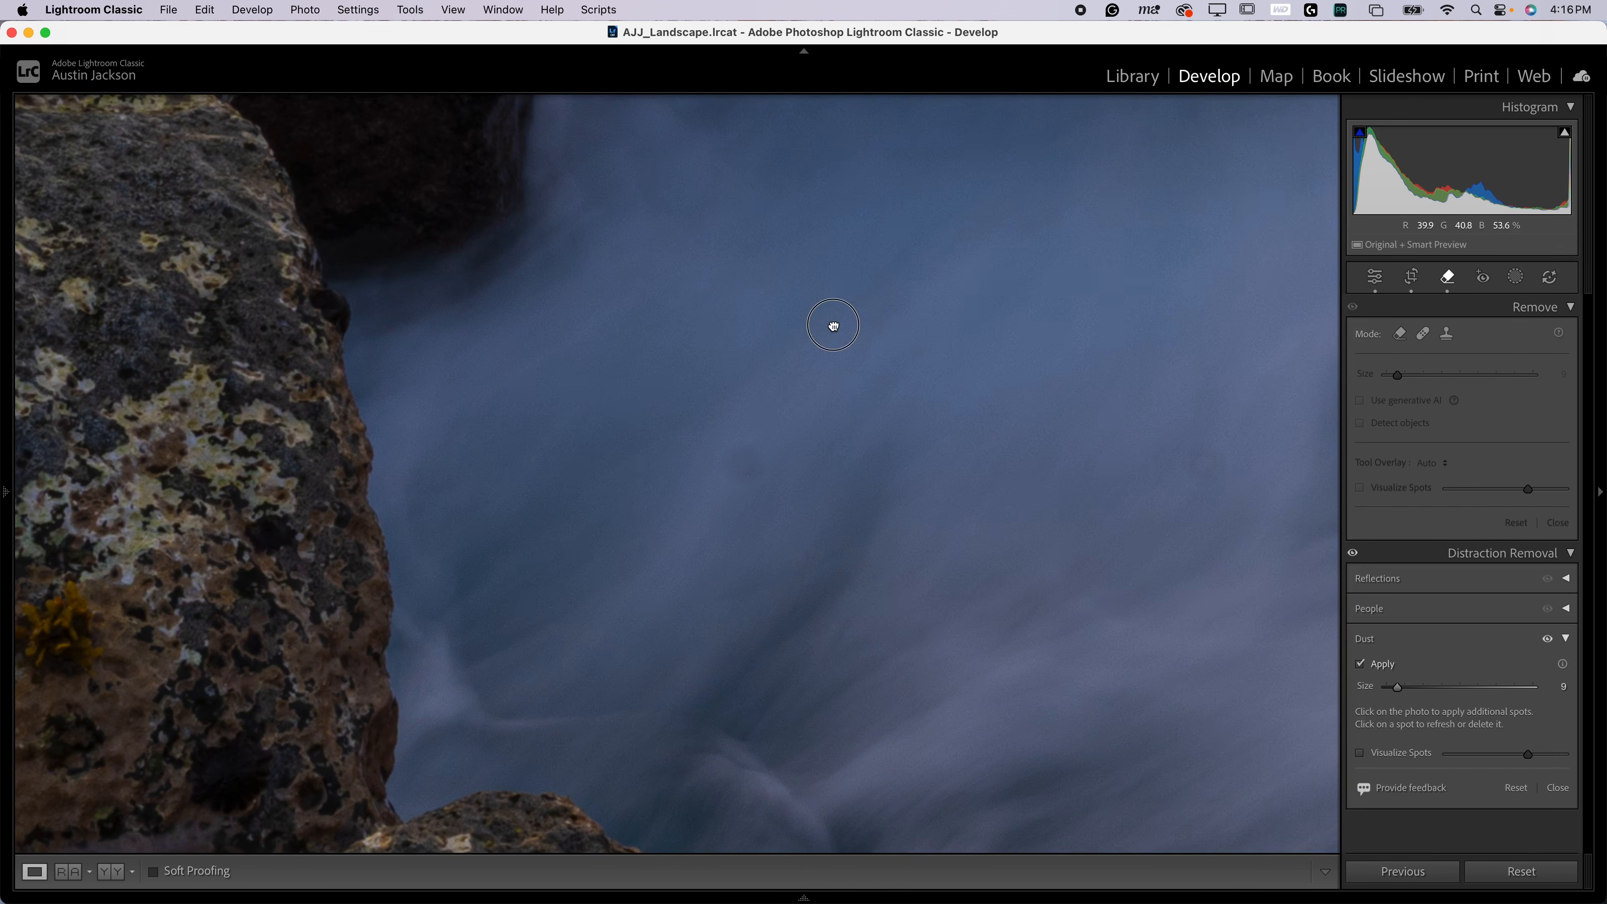
{"action": "left_click_drag", "start_coordinate": [1398, 688], "coordinate": [1402, 688]}
{"action": "scroll", "coordinate": [740, 472], "scroll_direction": "up", "scroll_amount": 4}
{"action": "left_click_drag", "start_coordinate": [1194, 646], "coordinate": [811, 574]}
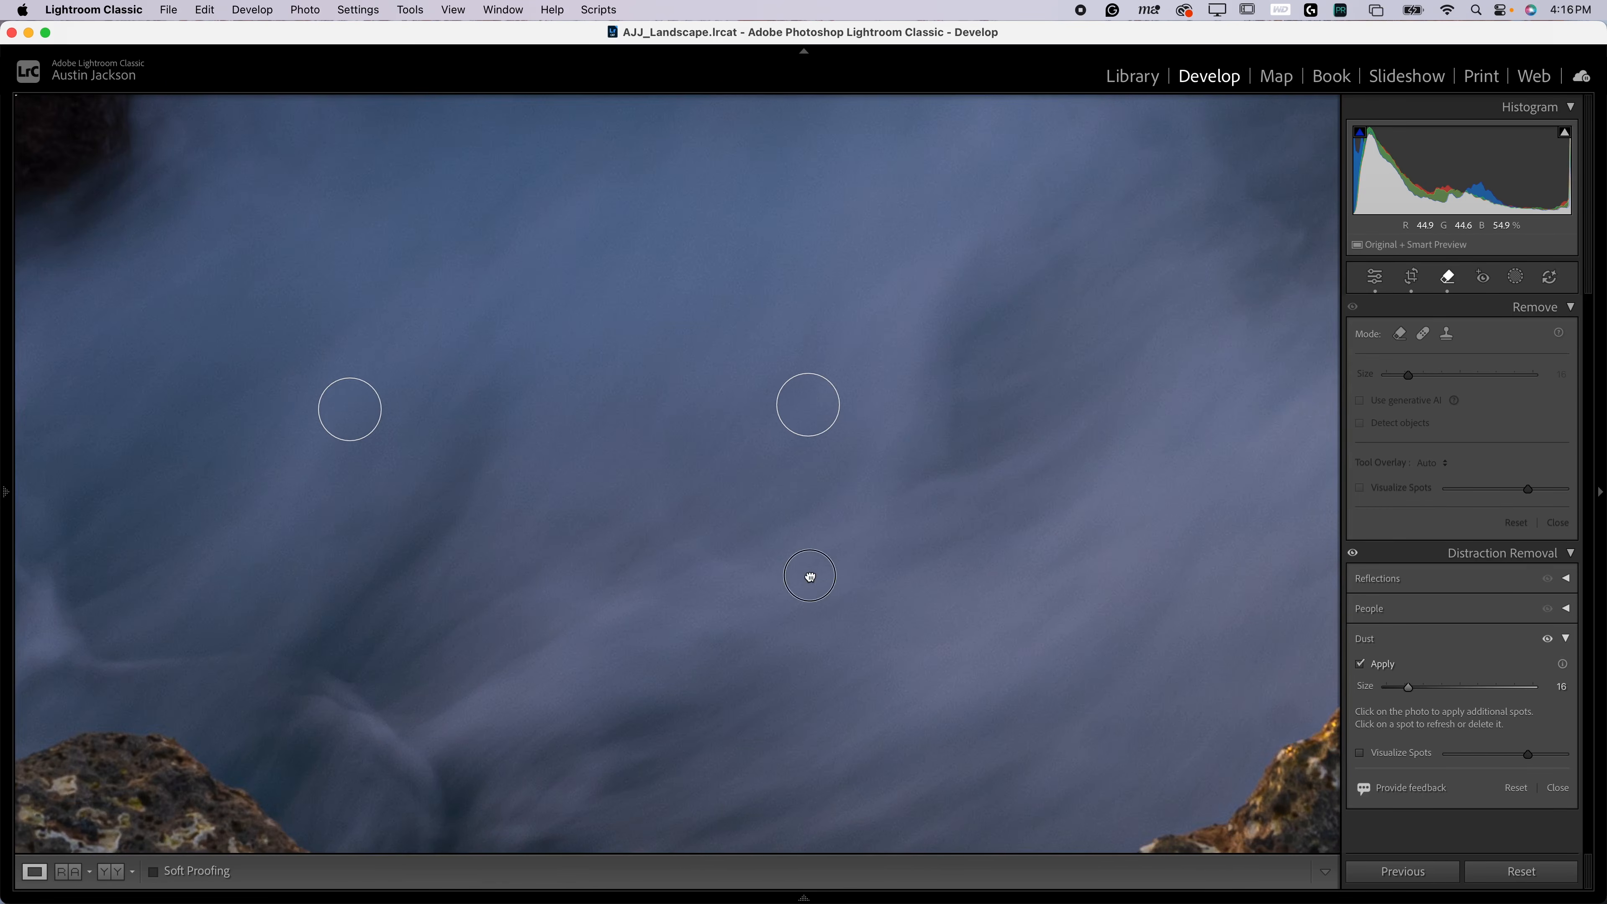
{"action": "key", "text": "z"}
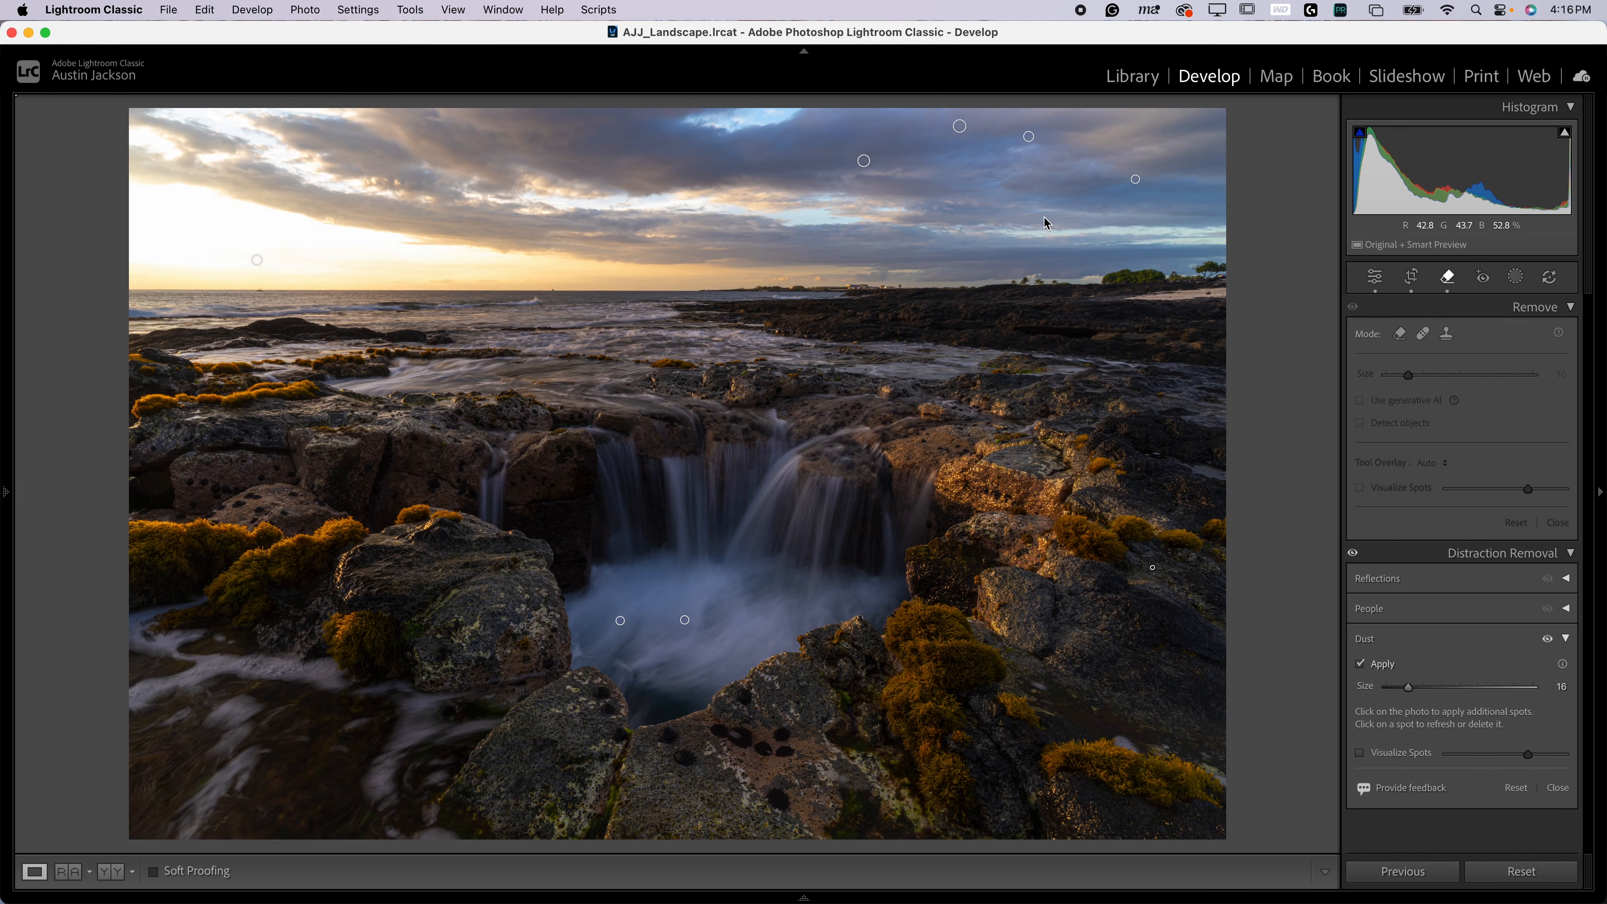
Compare the clouds up close with Distraction Removal switched off and on, and return to the full photo
{"action": "left_click", "coordinate": [910, 157]}
{"action": "left_click_drag", "start_coordinate": [909, 173], "coordinate": [913, 580]}
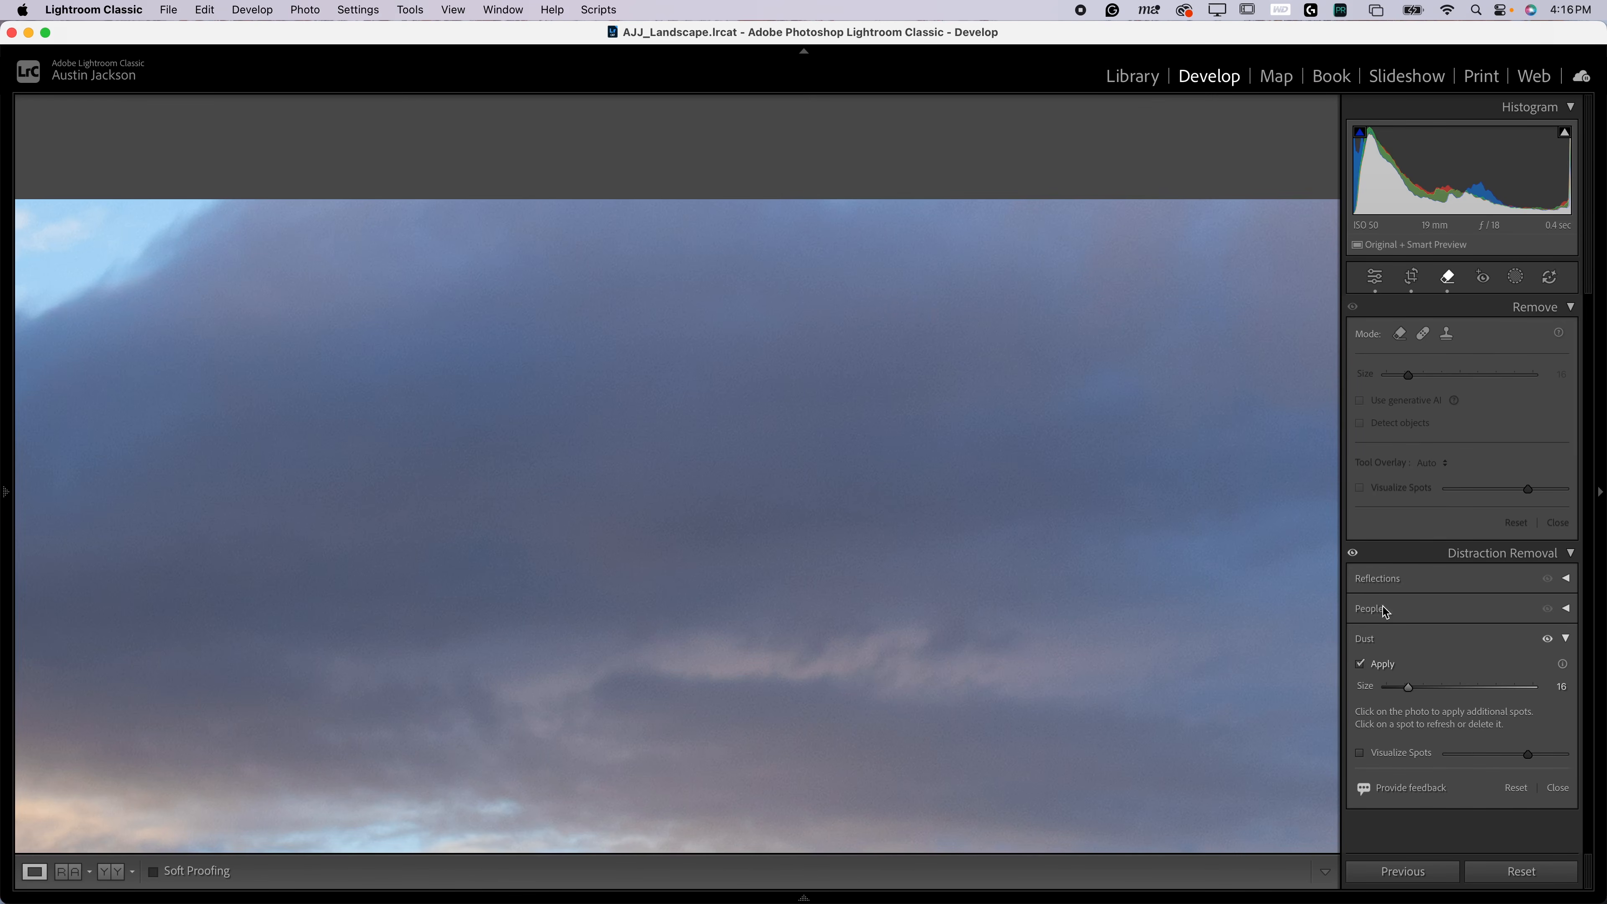
{"action": "left_click", "coordinate": [1355, 552]}
{"action": "left_click", "coordinate": [1355, 554]}
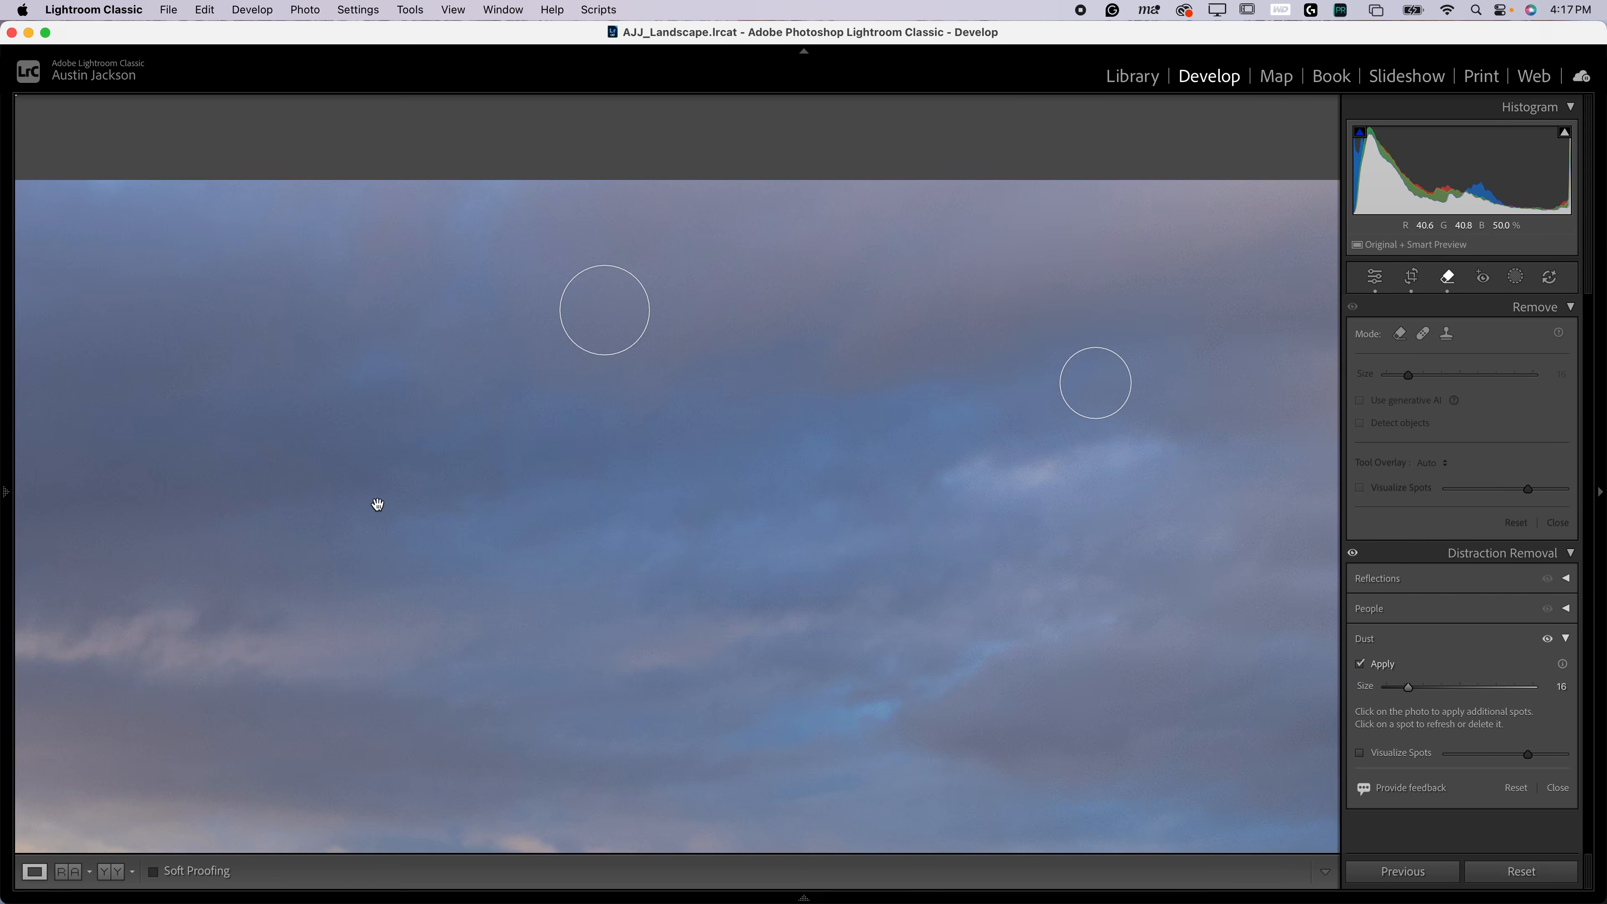
{"action": "left_click", "coordinate": [1353, 554]}
{"action": "left_click", "coordinate": [1353, 553]}
{"action": "key", "text": "z"}
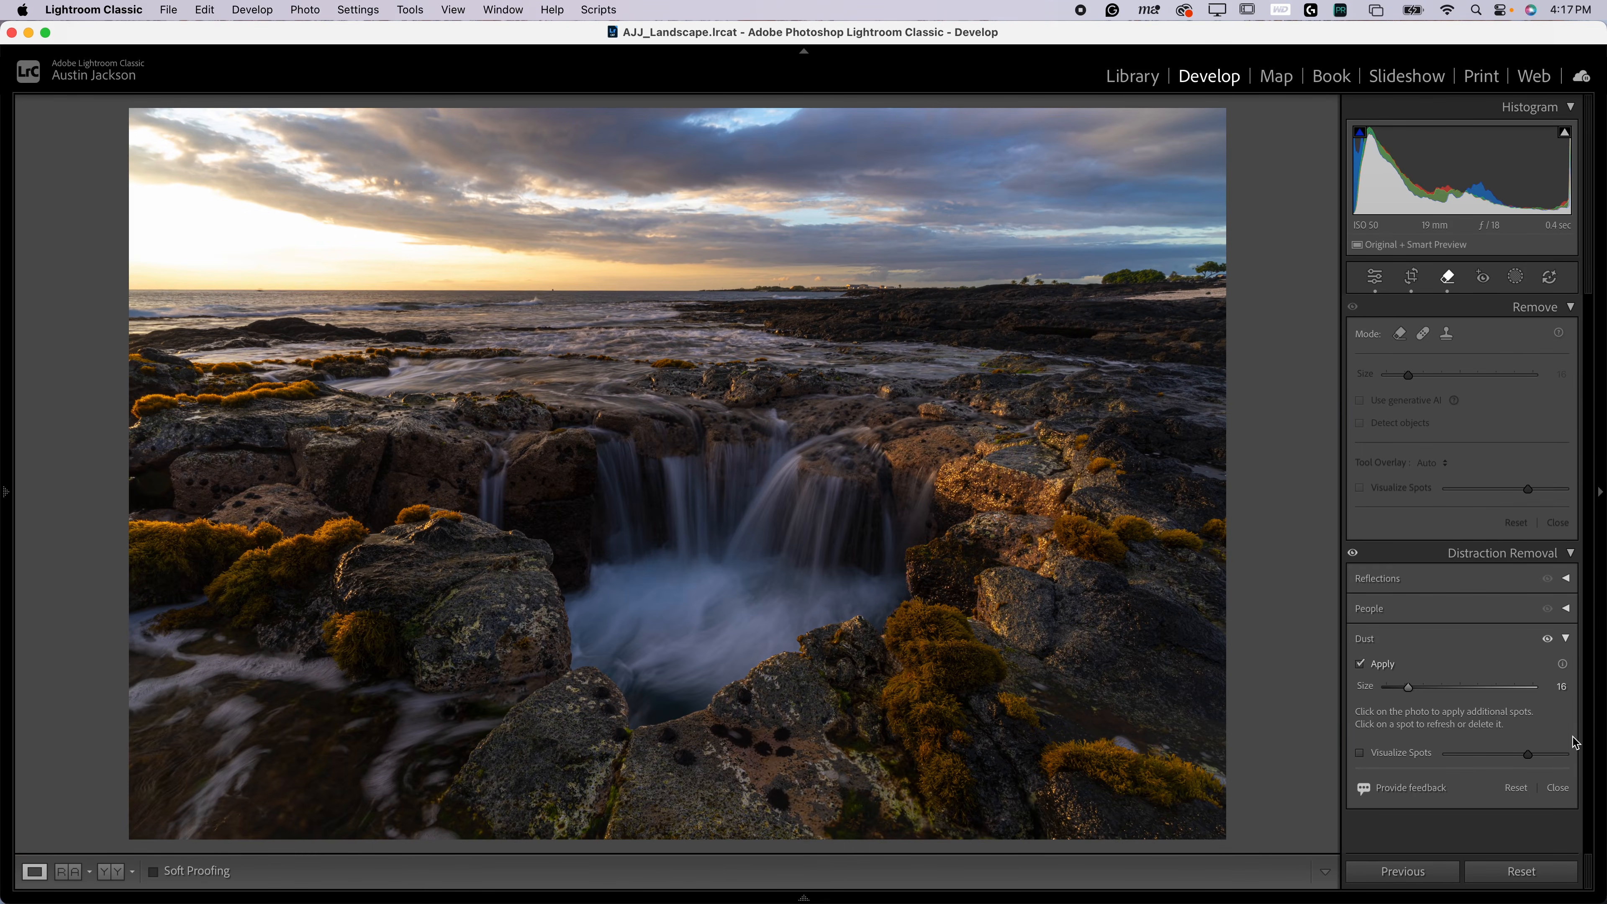